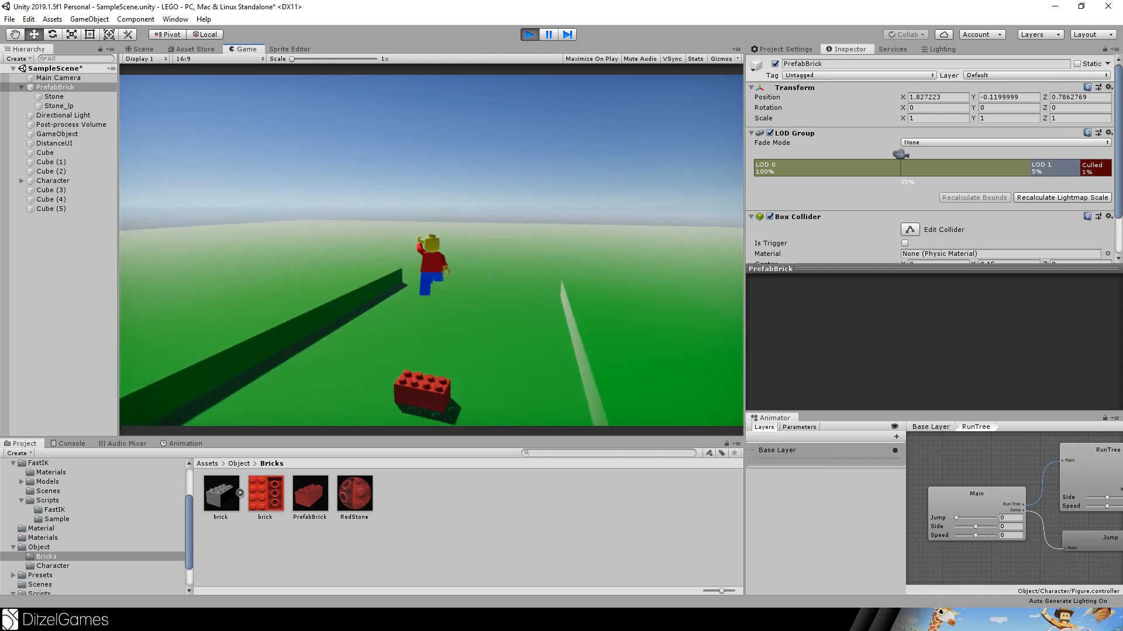
# Play-test the running scene by moving and jumping the LEGO character around the red brick and green blocks.
pyautogui.press('d')
pyautogui.press('space')
pyautogui.press('space')
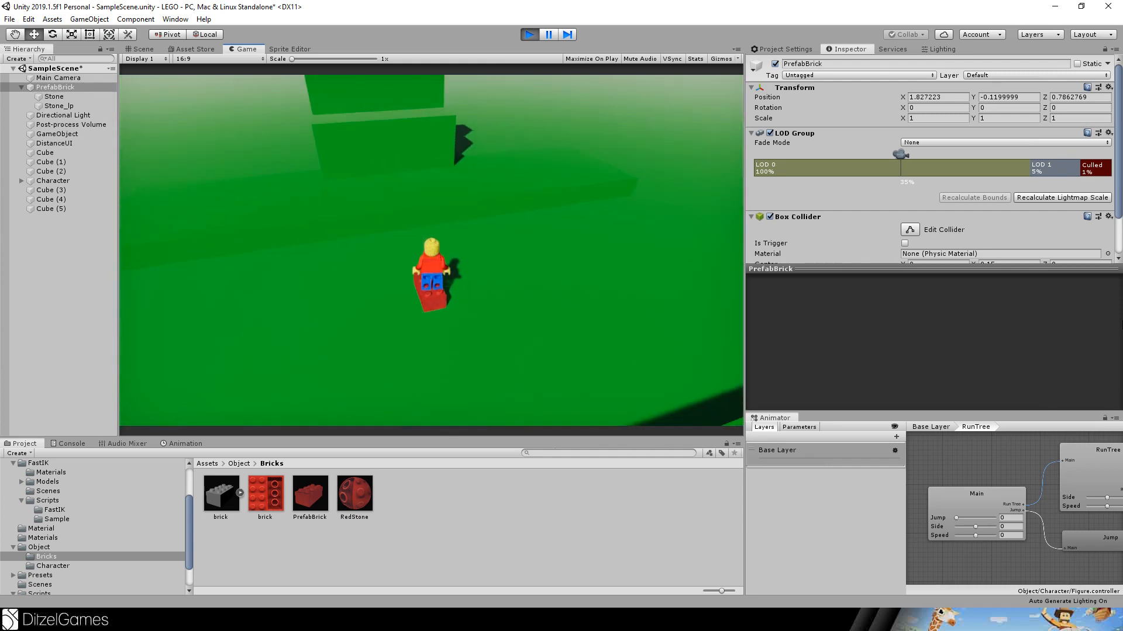
pyautogui.press('space')
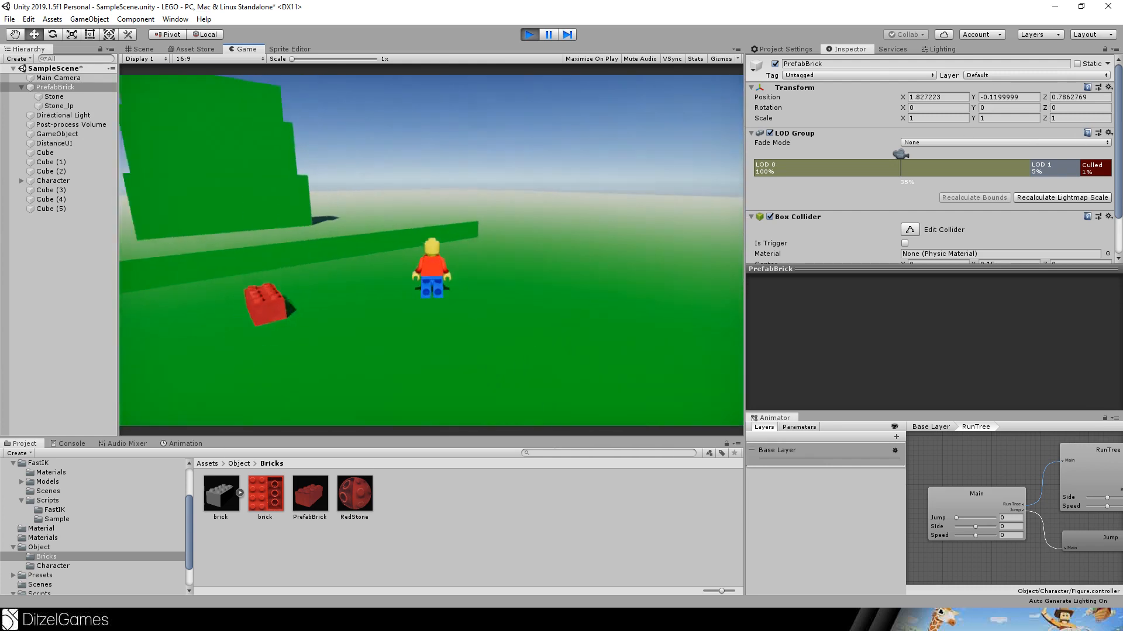
pyautogui.press('space')
pyautogui.press('space')
pyautogui.press('w')
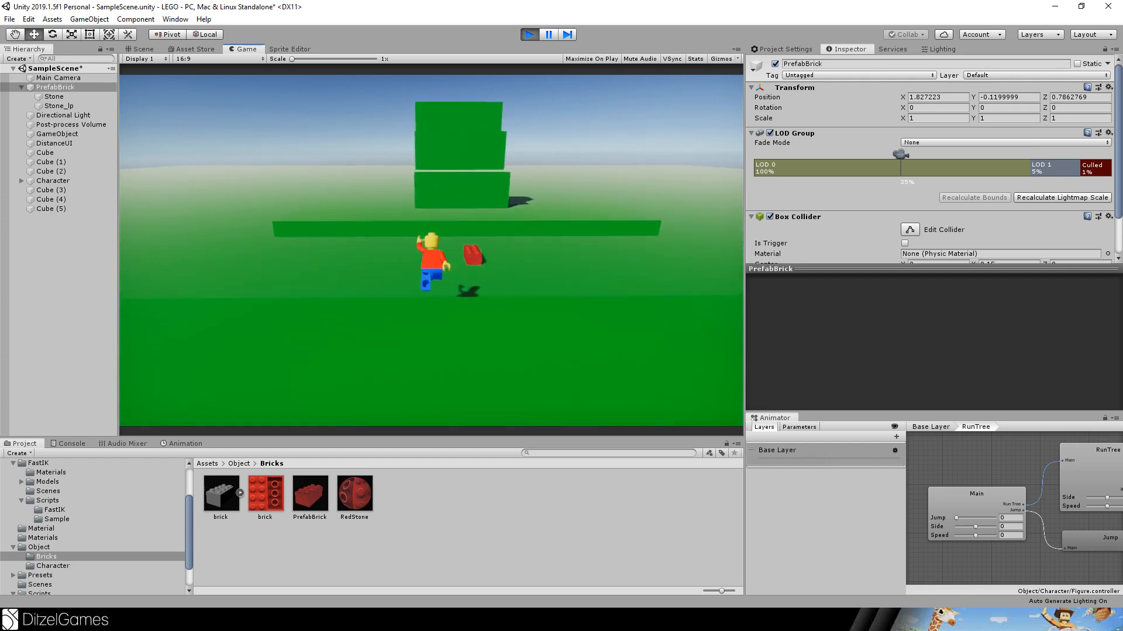
pyautogui.press('s')
pyautogui.press('space')
pyautogui.press('space')
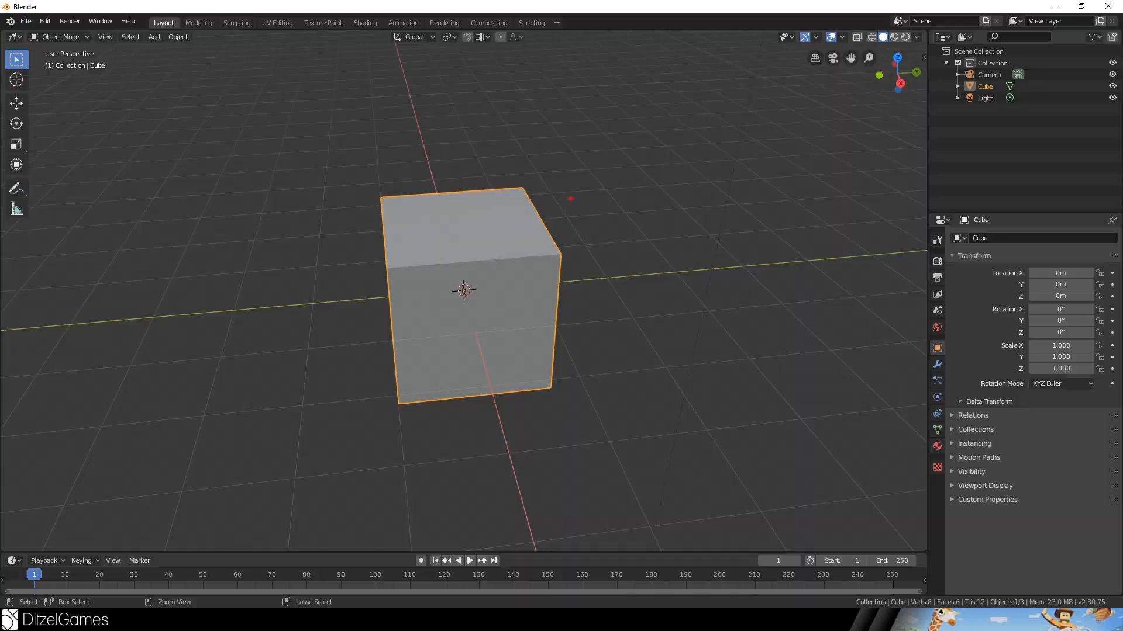
pyautogui.moveTo(189, 205); pyautogui.dragTo(186, 340)
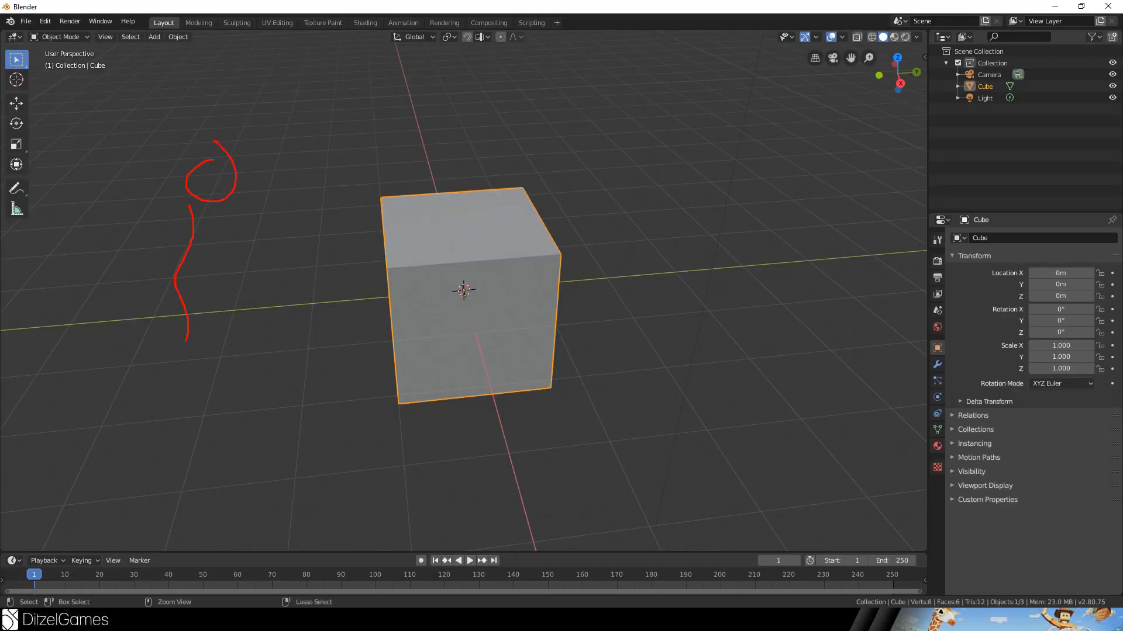
pyautogui.moveTo(235, 206); pyautogui.dragTo(217, 336)
pyautogui.moveTo(266, 223); pyautogui.dragTo(308, 228)
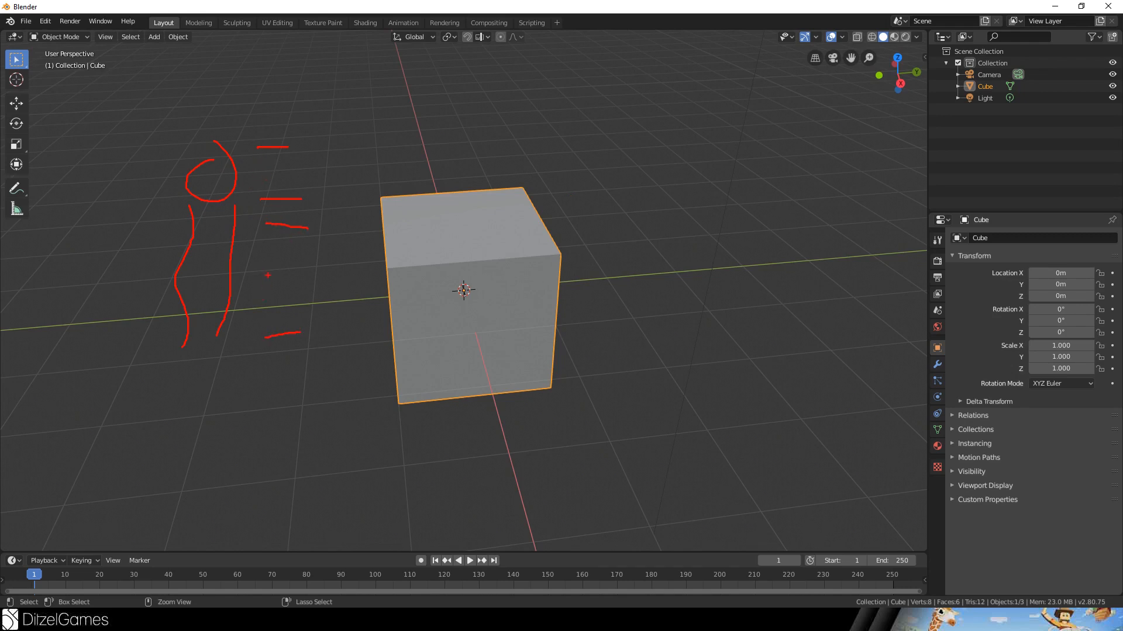
pyautogui.moveTo(259, 170); pyautogui.dragTo(268, 337)
pyautogui.moveTo(287, 148); pyautogui.dragTo(304, 333)
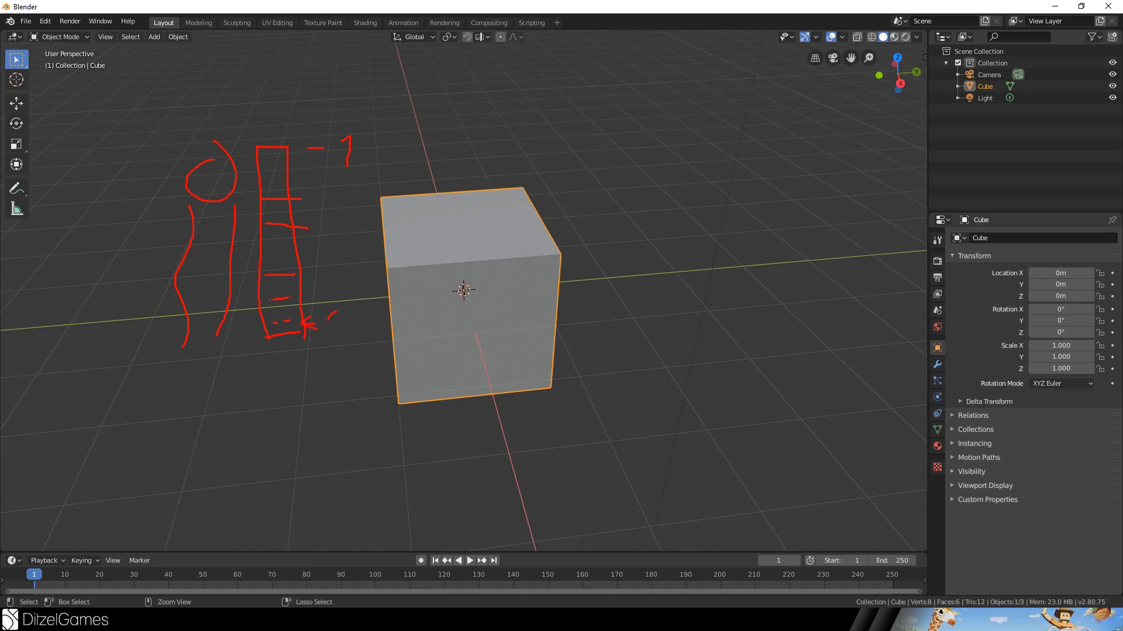
# Show the cube's transform values, then scale its whole mesh by 0.2 in Edit Mode.
pyautogui.moveTo(479, 193)
pyautogui.mouseDown(button='middle')
pyautogui.moveTo(595, 192)
pyautogui.moveTo(509, 212)
pyautogui.mouseUp(button='middle')
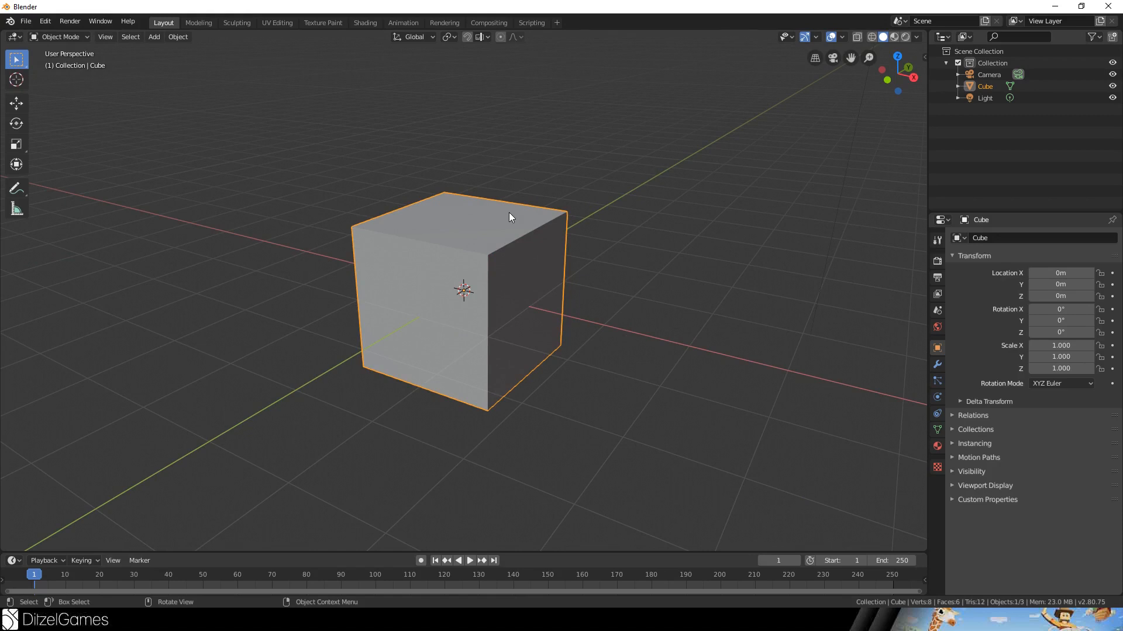
pyautogui.moveTo(486, 318)
pyautogui.mouseDown(button='middle')
pyautogui.moveTo(641, 290)
pyautogui.moveTo(587, 321)
pyautogui.moveTo(491, 303)
pyautogui.mouseUp(button='middle')
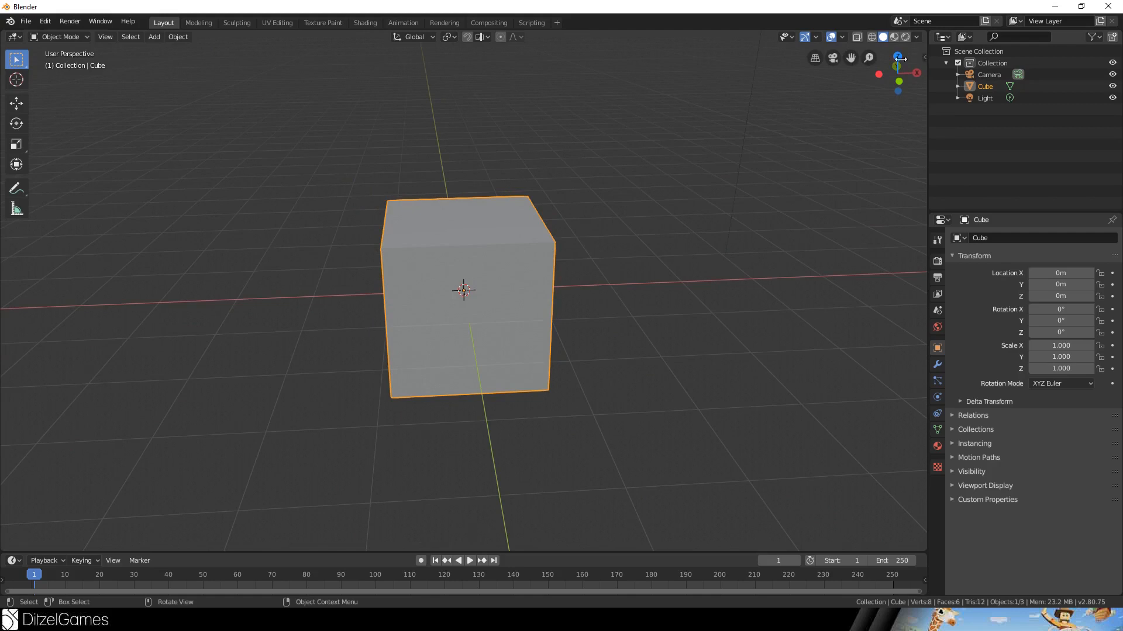
pyautogui.click(924, 61)
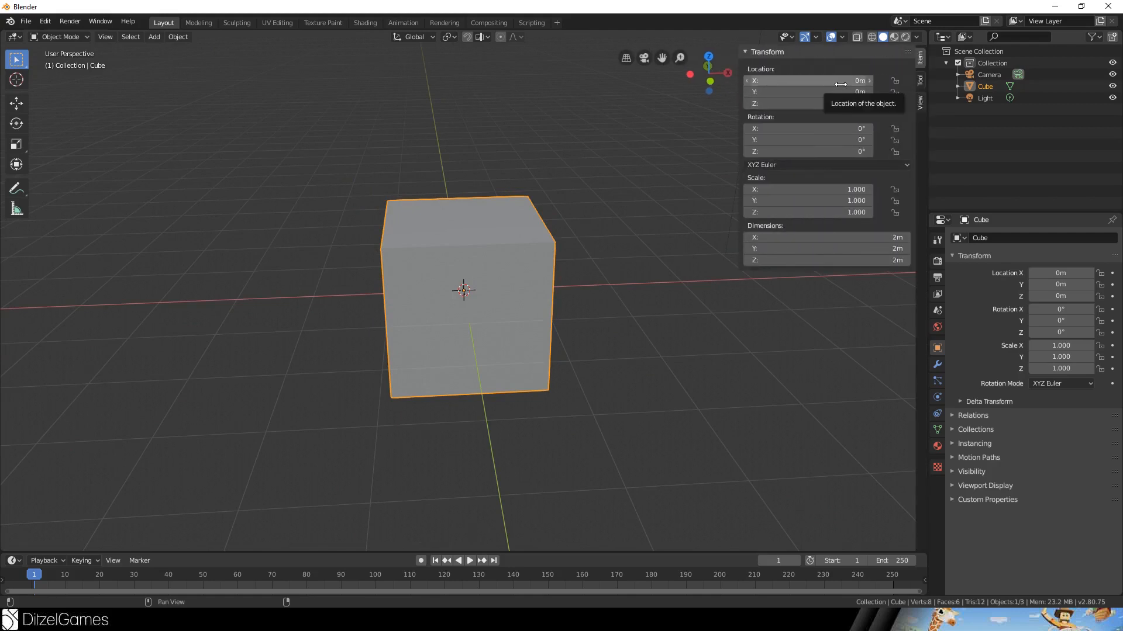
pyautogui.press('Tab')
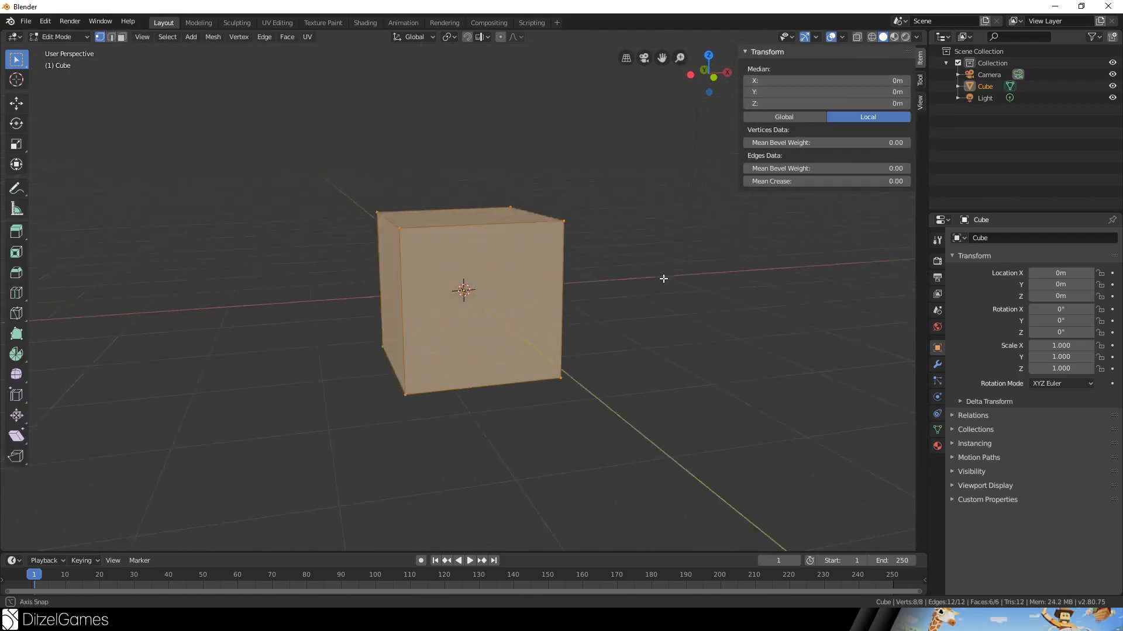
pyautogui.press('KP_1')
pyautogui.scroll(4, 675, 277)
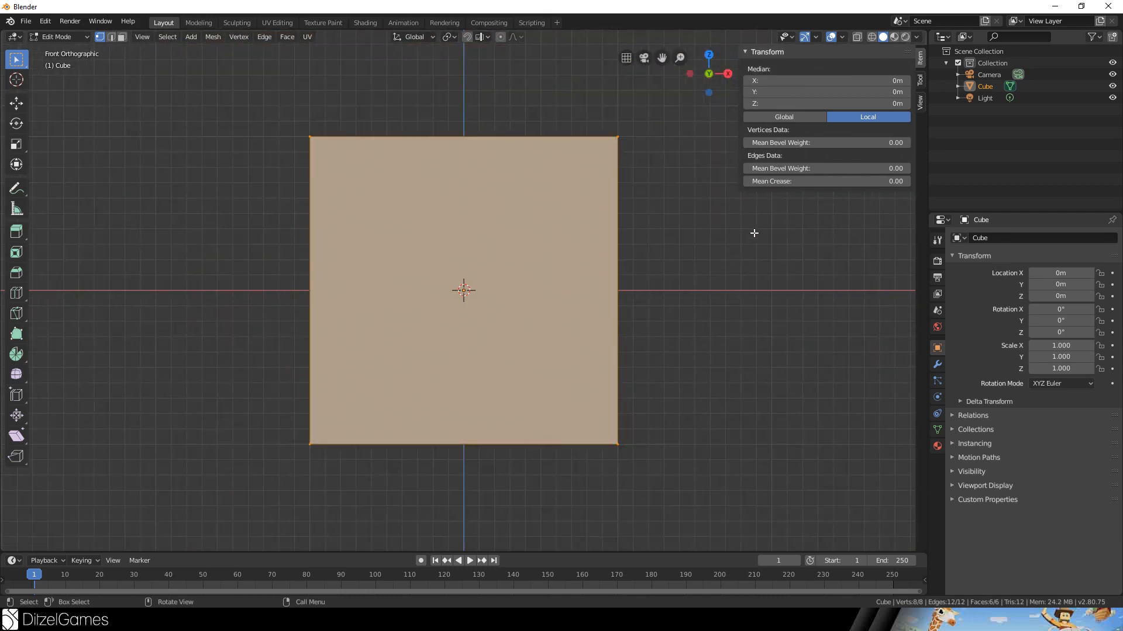
pyautogui.write('s02')
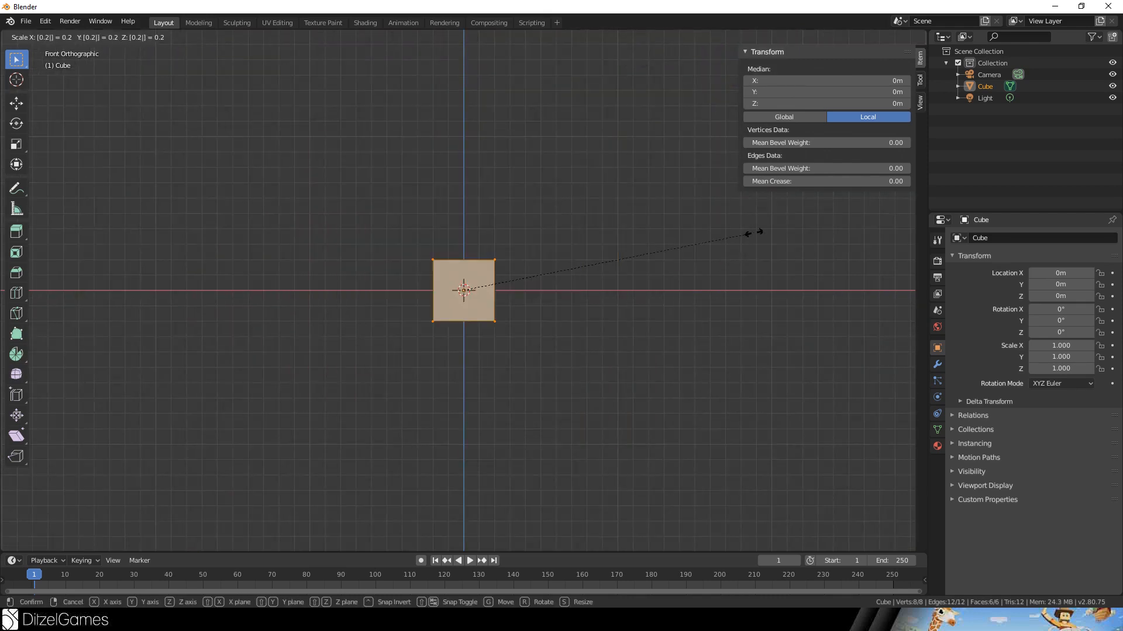
pyautogui.click(754, 233)
pyautogui.scroll(3, 696, 313)
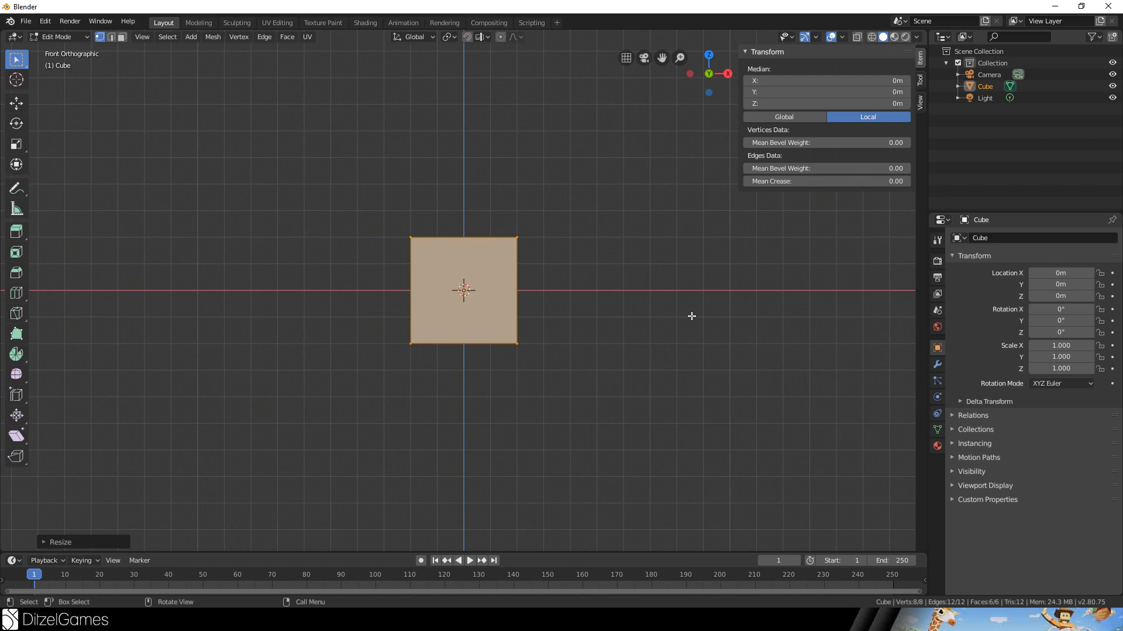
pyautogui.press('g')
pyautogui.press('y')
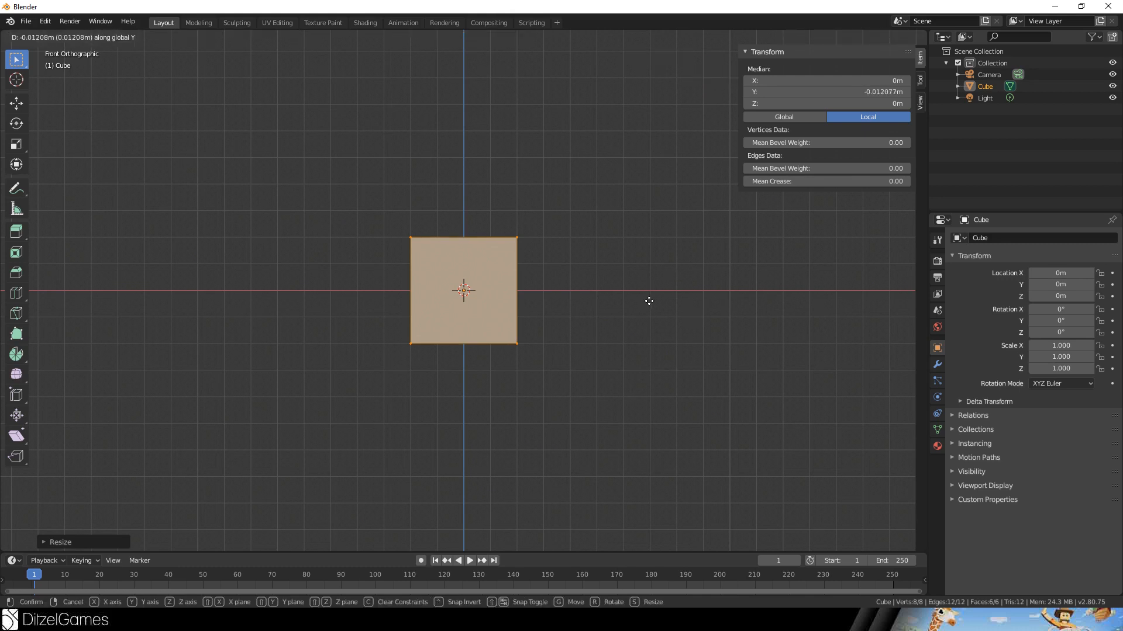
pyautogui.press('z')
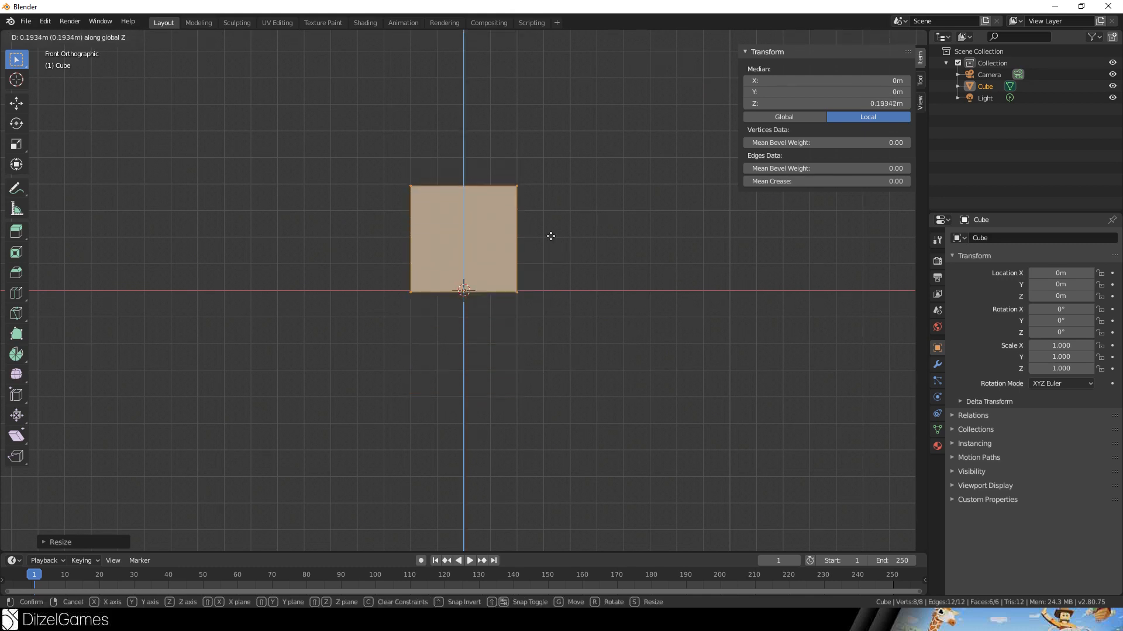
pyautogui.press('Escape')
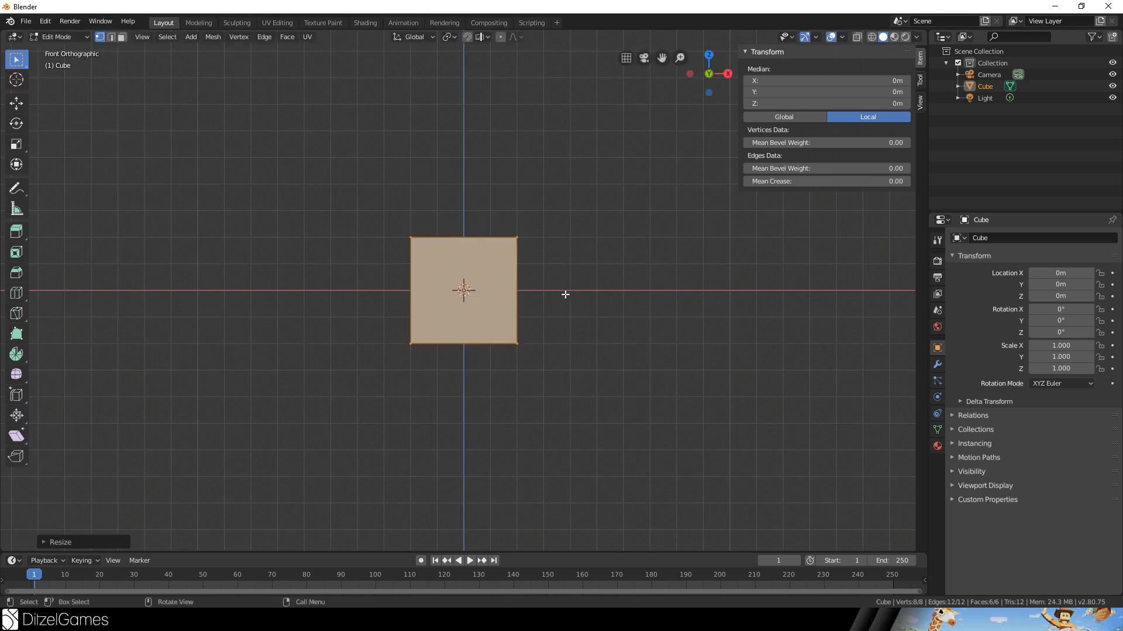
# Move the cube's mesh 0.15 m up along the Z axis.
pyautogui.press('g')
pyautogui.press('z')
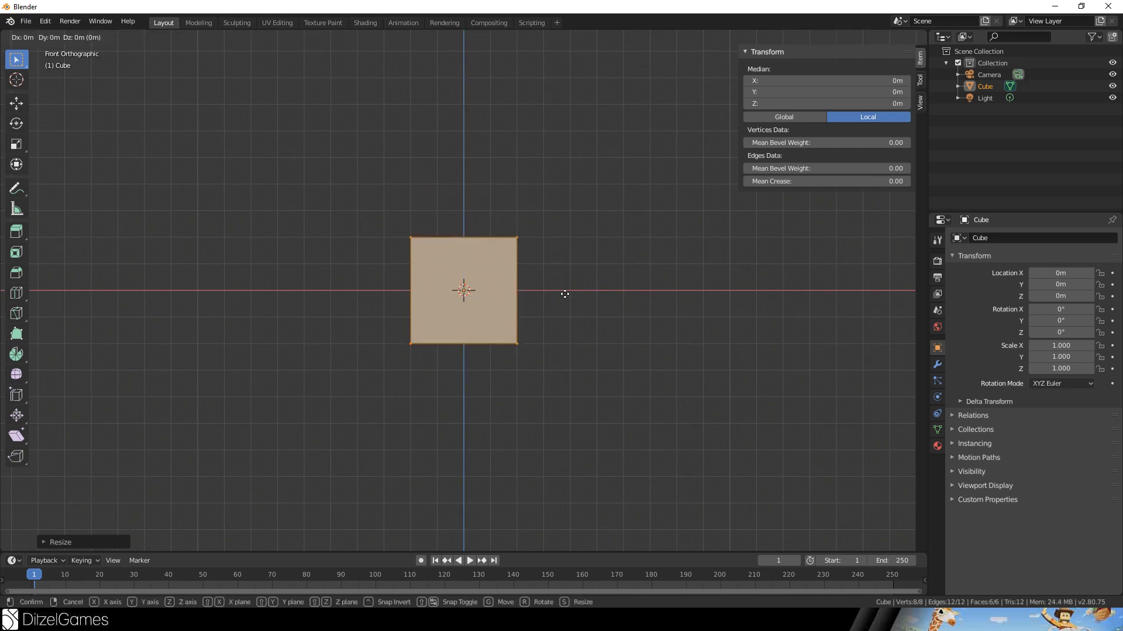
pyautogui.write('0.15')
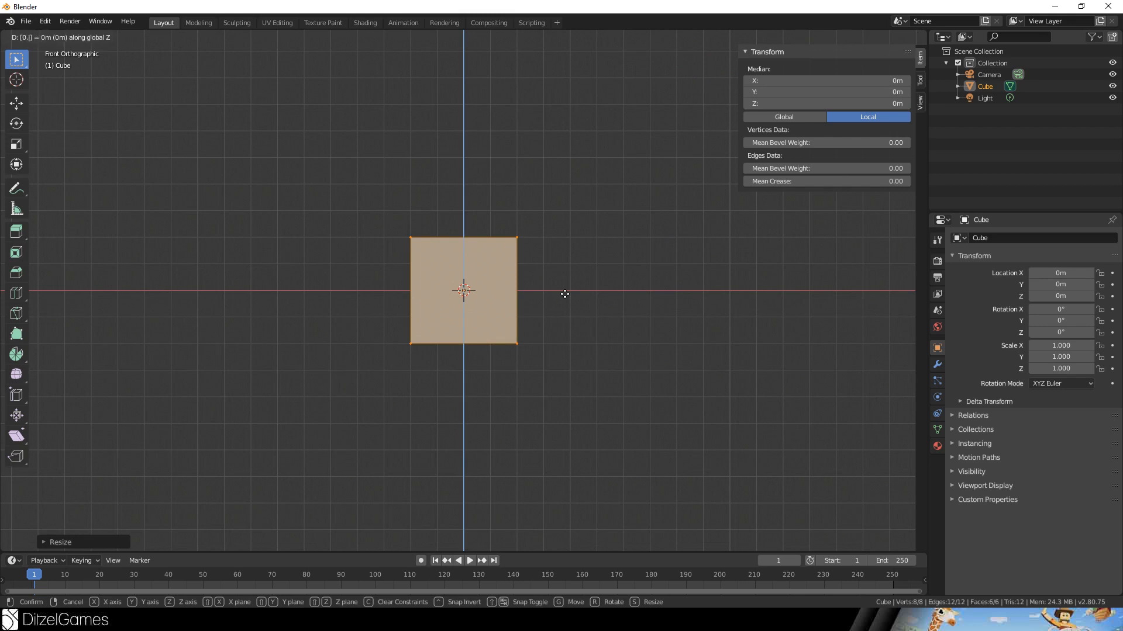
pyautogui.press('Return')
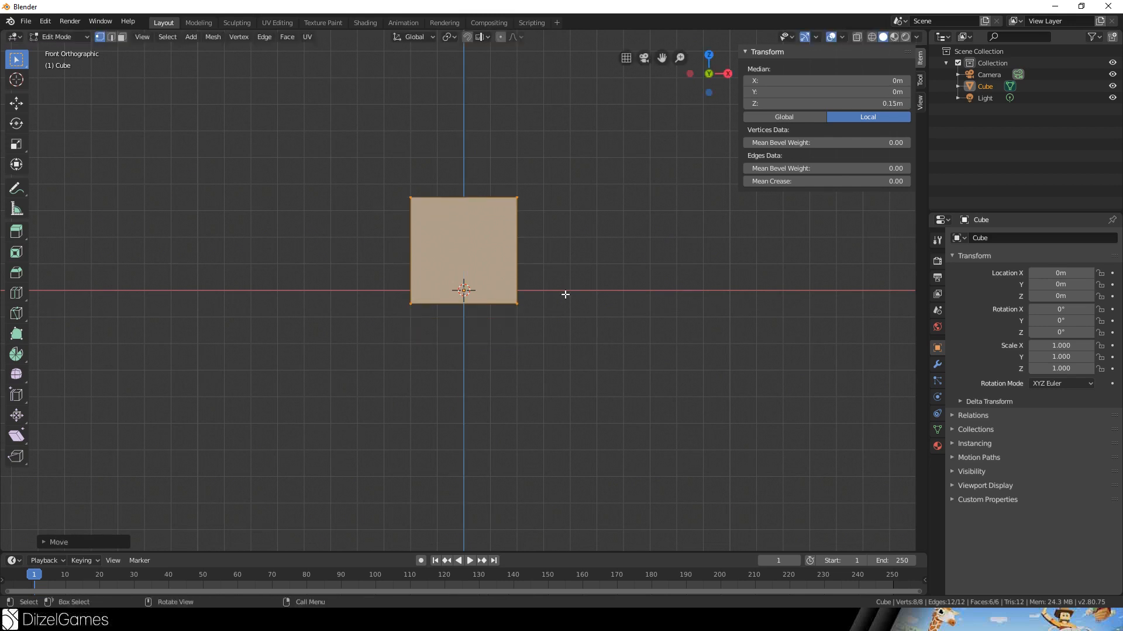
# Scale the mesh's height by 0.75 and widen it along X to form a 0.8 × 0.4 × 0.3 m block.
pyautogui.press('KP_3')
pyautogui.write('s0.75')
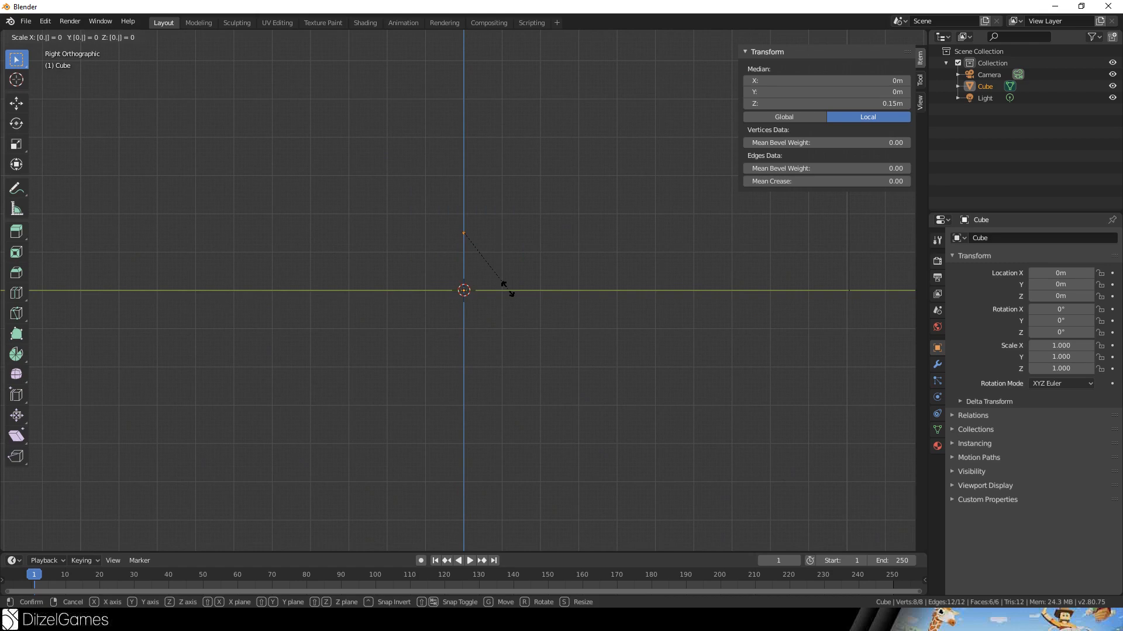
pyautogui.press('Return')
pyautogui.hotkey('ctrl', 'z')
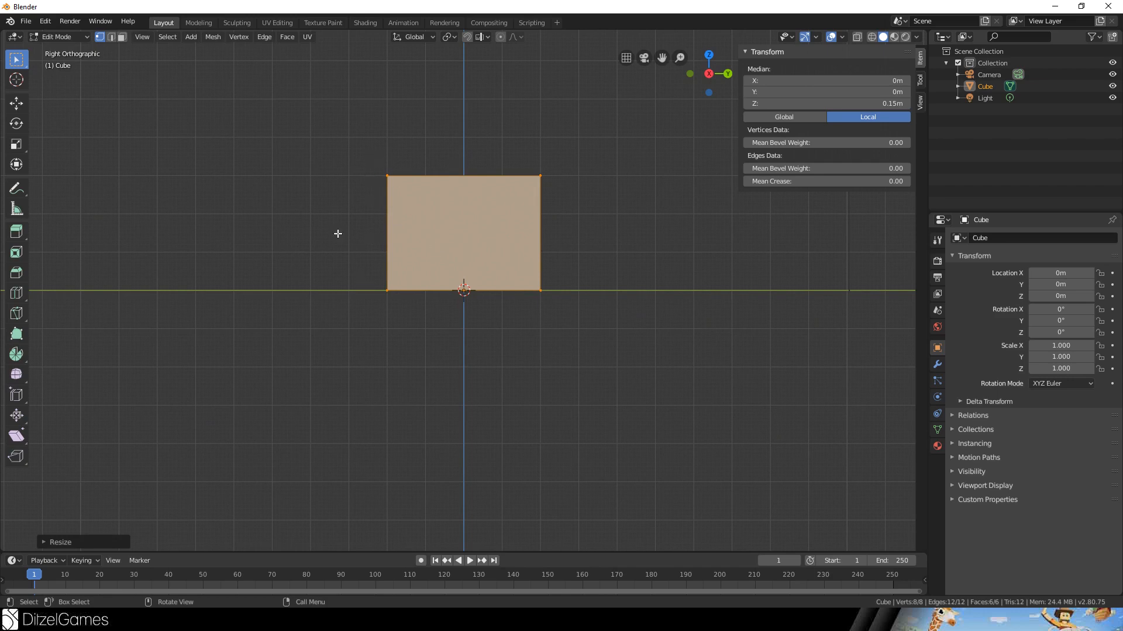
pyautogui.press('KP_1')
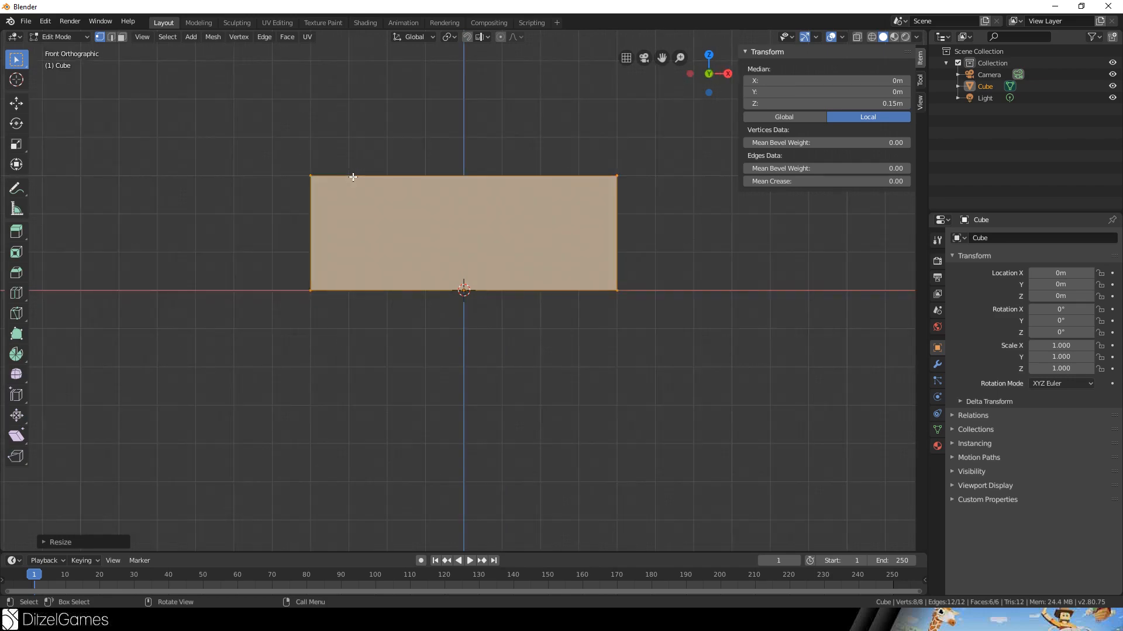
pyautogui.press('KP_7')
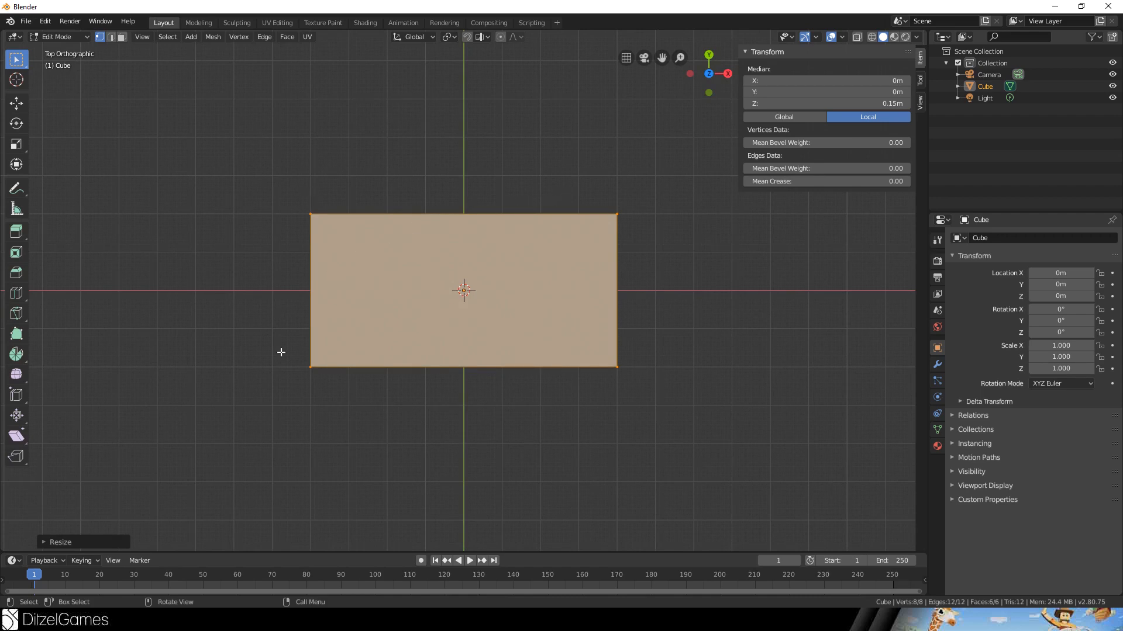
pyautogui.moveTo(466, 423); pyautogui.dragTo(454, 392, button='middle')
# Return to Object Mode and duplicate the block, keeping the copy in the same place.
pyautogui.rightClick(976, 87)
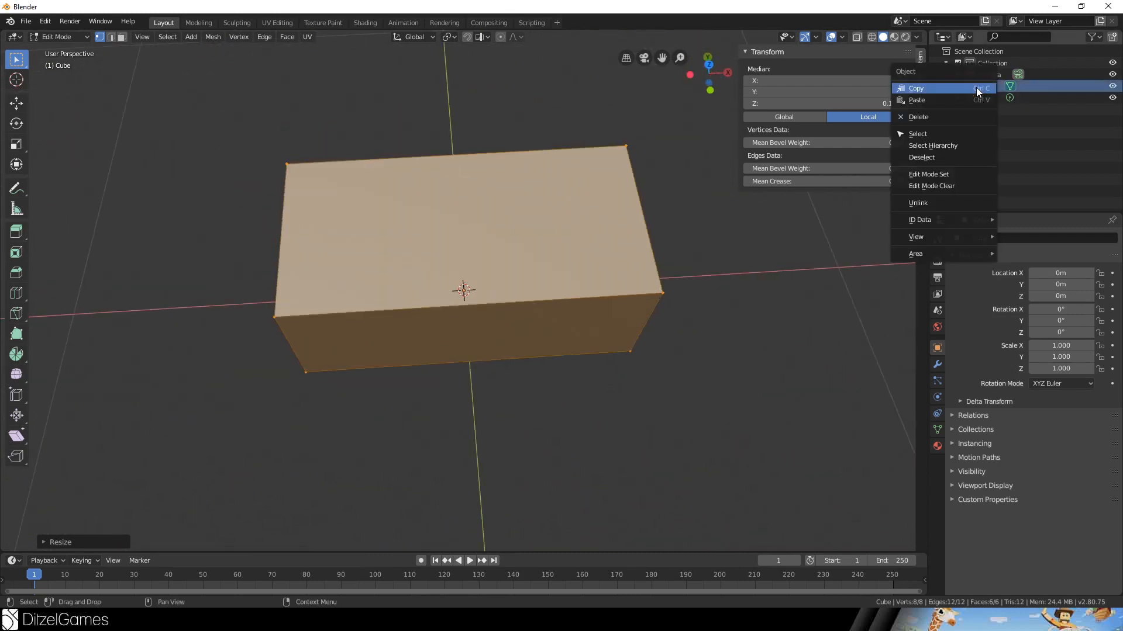
pyautogui.click(608, 224)
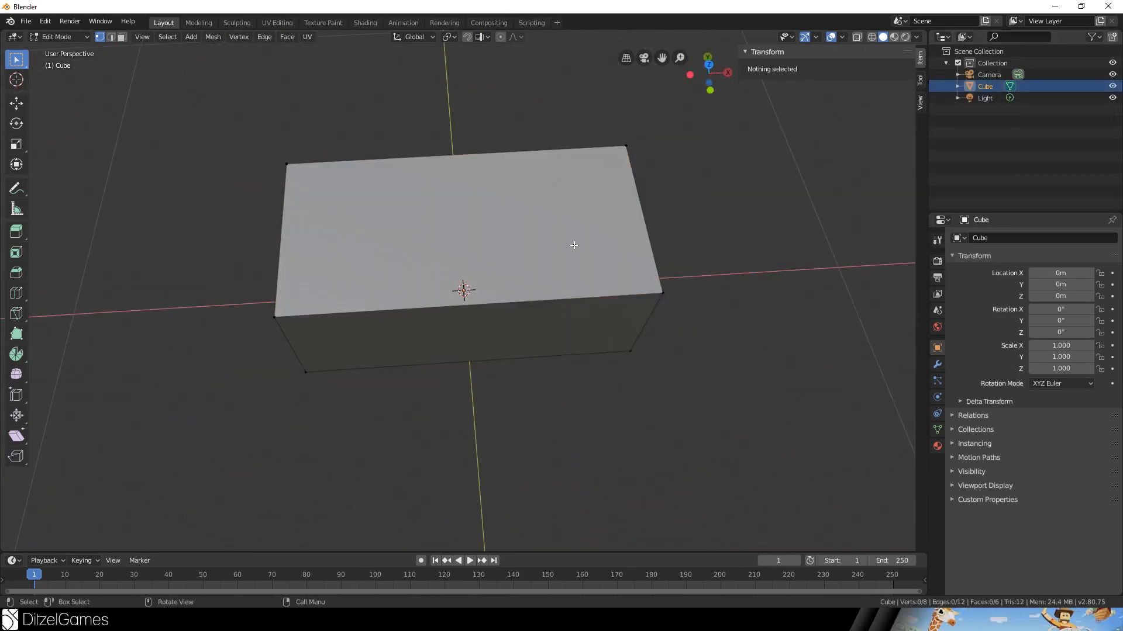
pyautogui.press('Tab')
pyautogui.hotkey('shift', 'd')
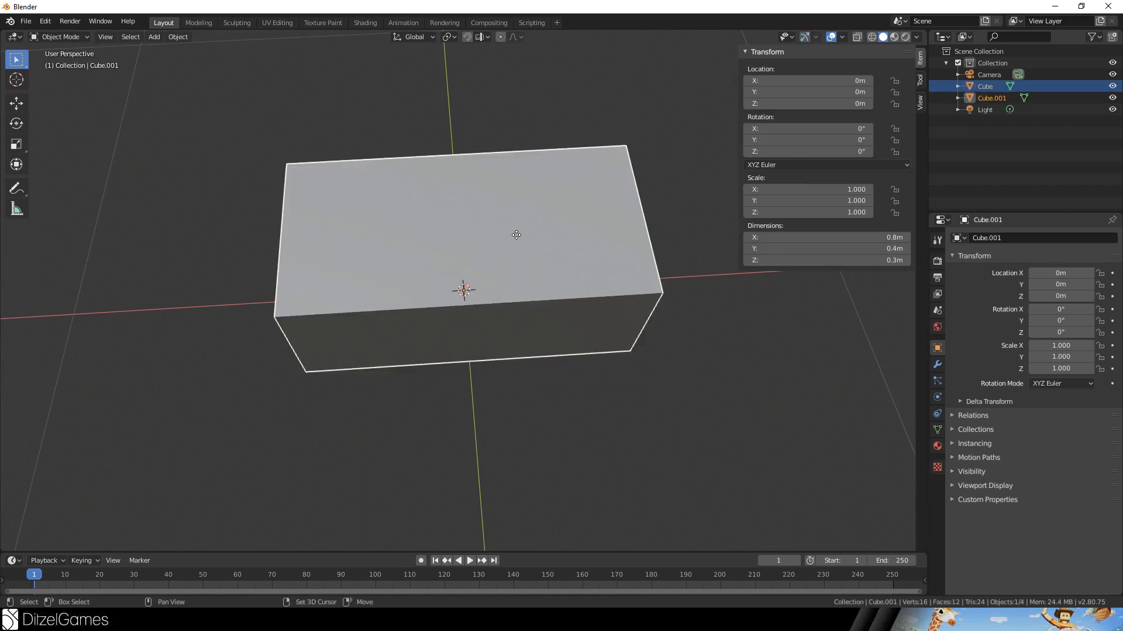
pyautogui.rightClick(517, 235)
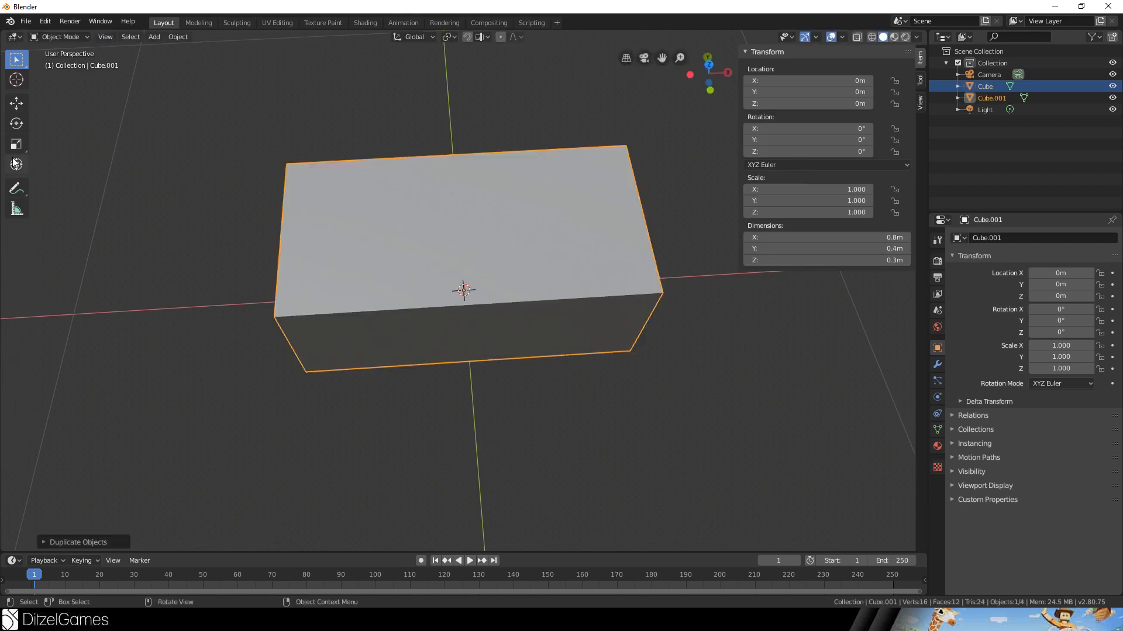
# Add a cylinder mesh at the origin and expand its creation settings.
pyautogui.click(153, 38)
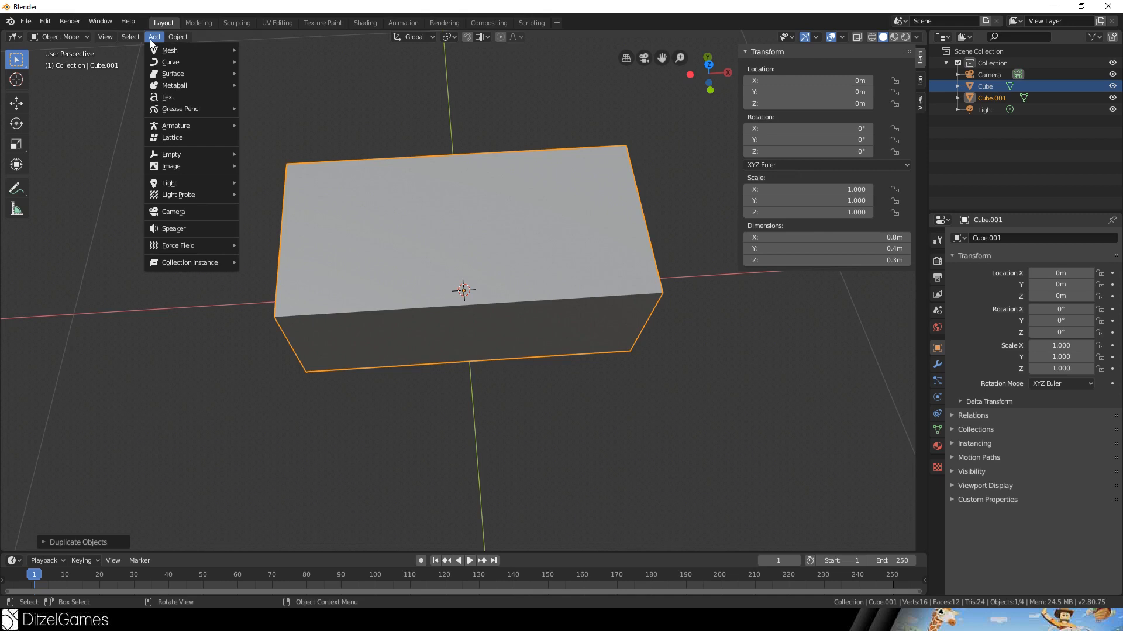
pyautogui.moveTo(169, 52)
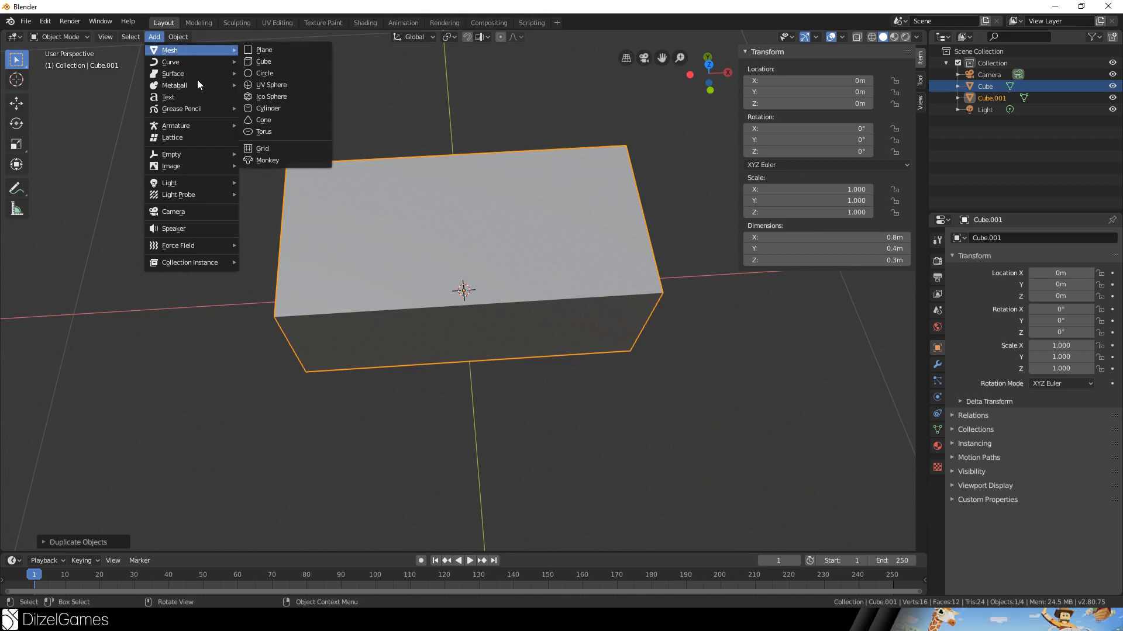
pyautogui.click(282, 110)
pyautogui.scroll(-5, 282, 110)
pyautogui.scroll(6, 397, 291)
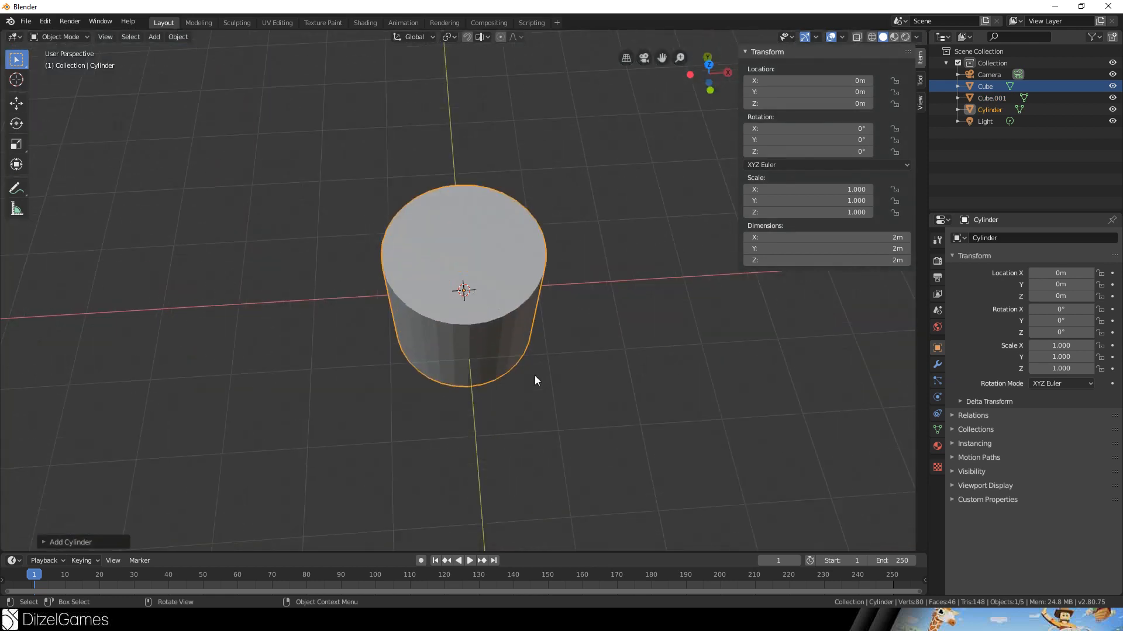
pyautogui.click(47, 543)
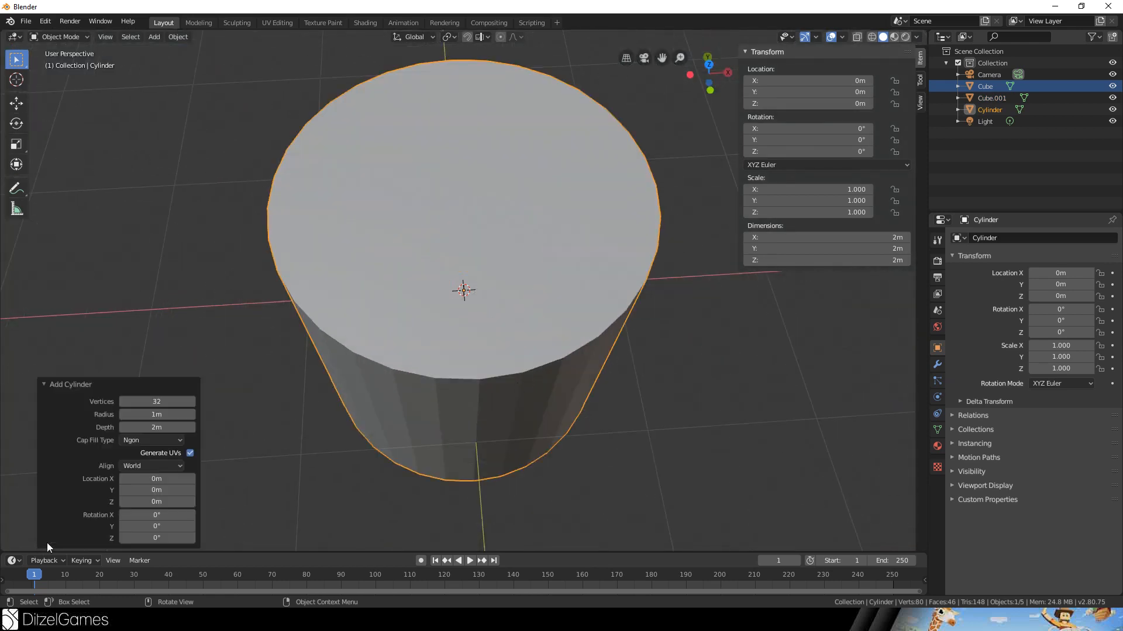
# Try a vertex count of 6 for the cylinder.
pyautogui.click(128, 402)
pyautogui.write('3')
pyautogui.press('Return')
pyautogui.moveTo(128, 401)
pyautogui.mouseDown()
pyautogui.moveTo(154, 402)
pyautogui.moveTo(125, 401)
pyautogui.mouseUp()
pyautogui.click(166, 401)
pyautogui.write('6')
pyautogui.press('Return')
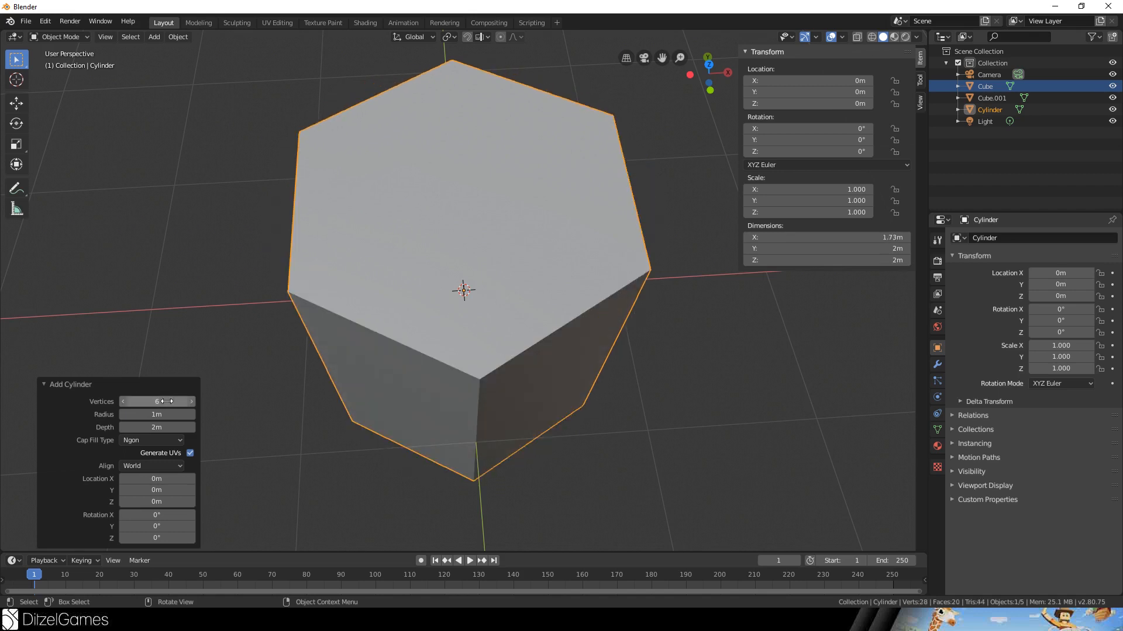
# Set the cylinder to 7 vertices and a radius of 0.1 m.
pyautogui.click(166, 402)
pyautogui.write('7')
pyautogui.press('Return')
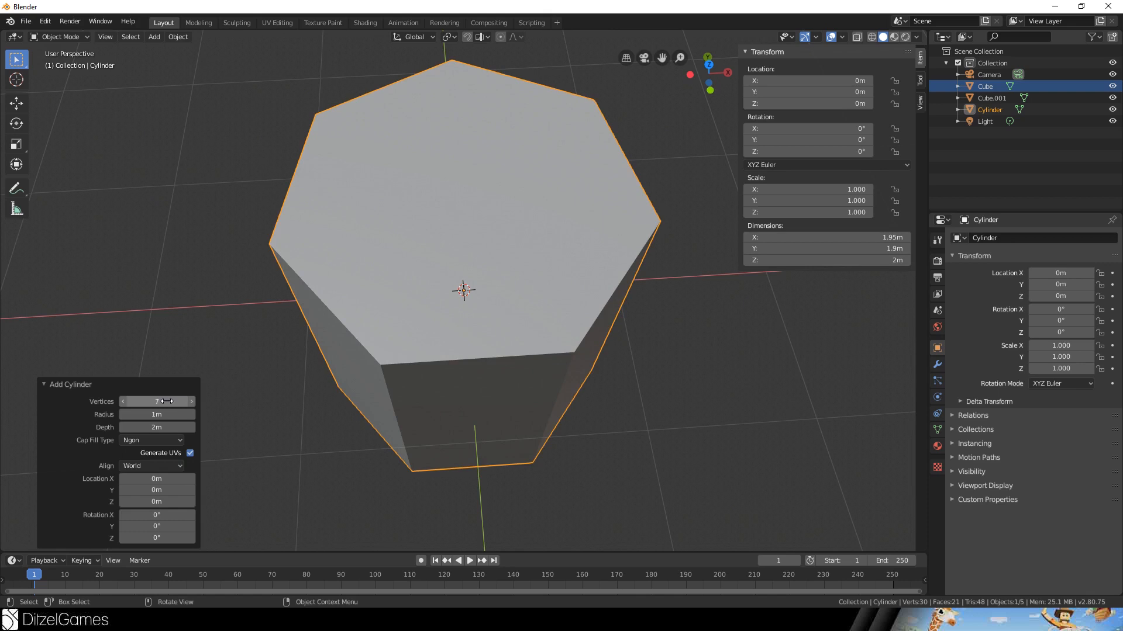
pyautogui.moveTo(157, 414); pyautogui.dragTo(89, 415)
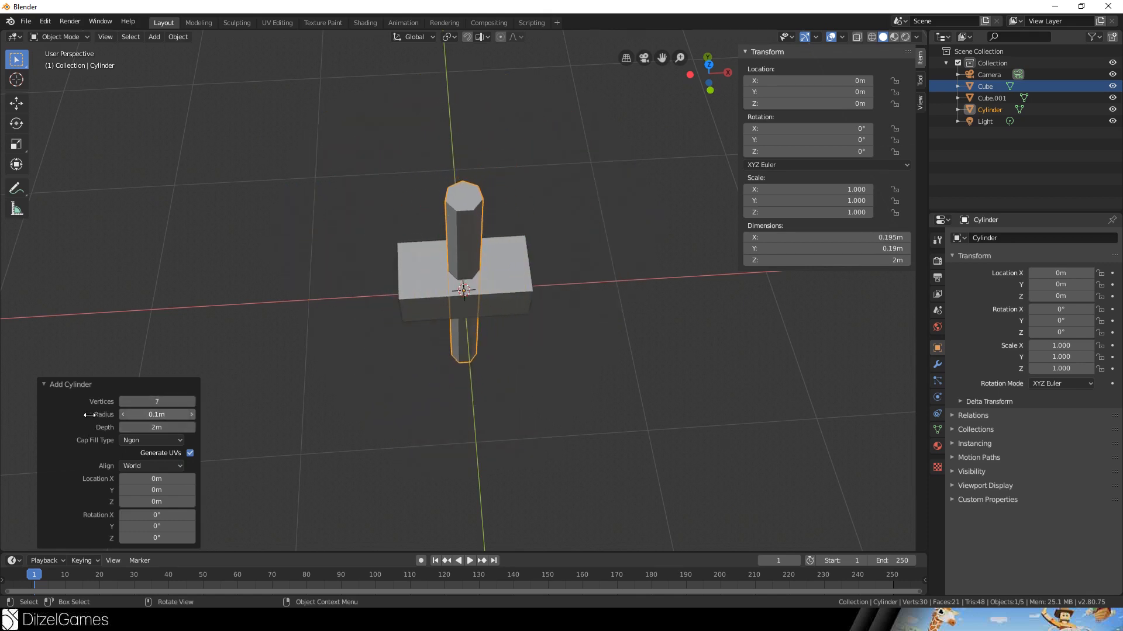
# Set the new cylinder's radius to 0.05 m and its depth to 0.1 m.
pyautogui.click(171, 415)
pyautogui.press('BackSpace')
pyautogui.write('05')
pyautogui.press('Return')
pyautogui.click(163, 427)
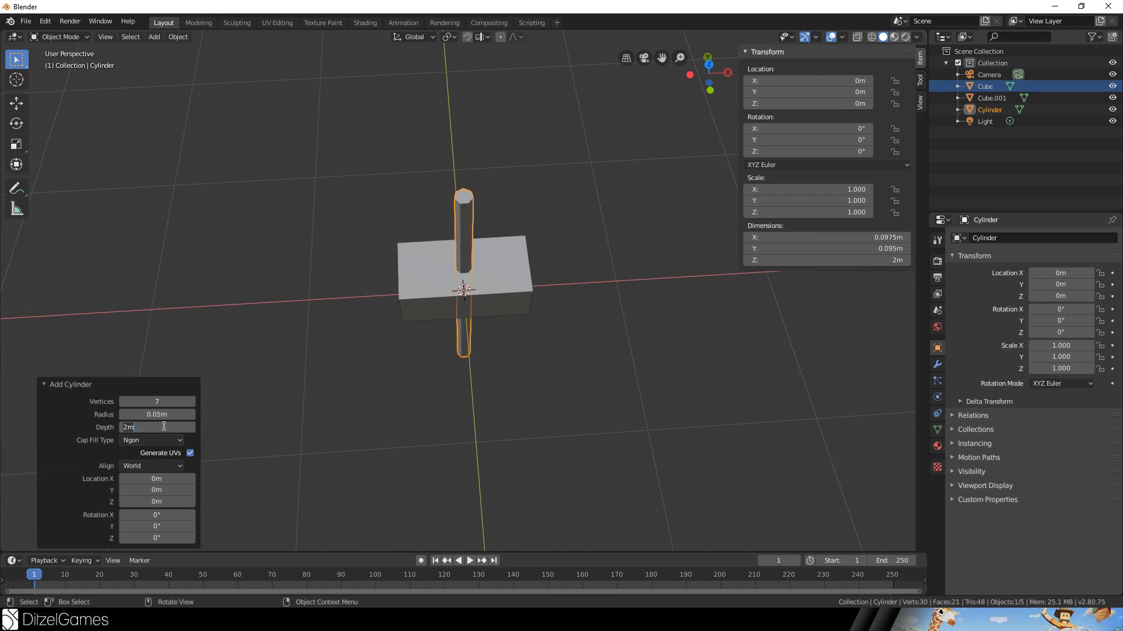
pyautogui.press('BackSpace')
pyautogui.press('BackSpace')
pyautogui.write('0.1')
pyautogui.press('Return')
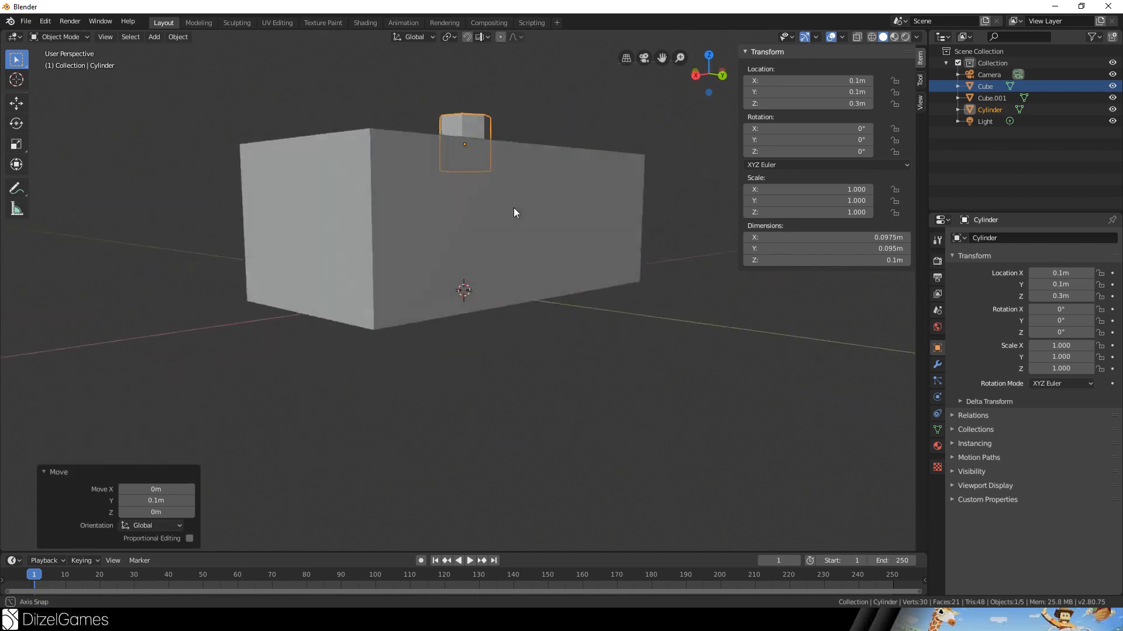
# Scale the cylinder to 0.5 along Z and place it on the block's top corner at X 0.3 m, Y 0.1 m, Z 0.3 m.
pyautogui.moveTo(510, 208); pyautogui.dragTo(489, 248, button='middle')
pyautogui.write('sz0.5')
pyautogui.press('Return')
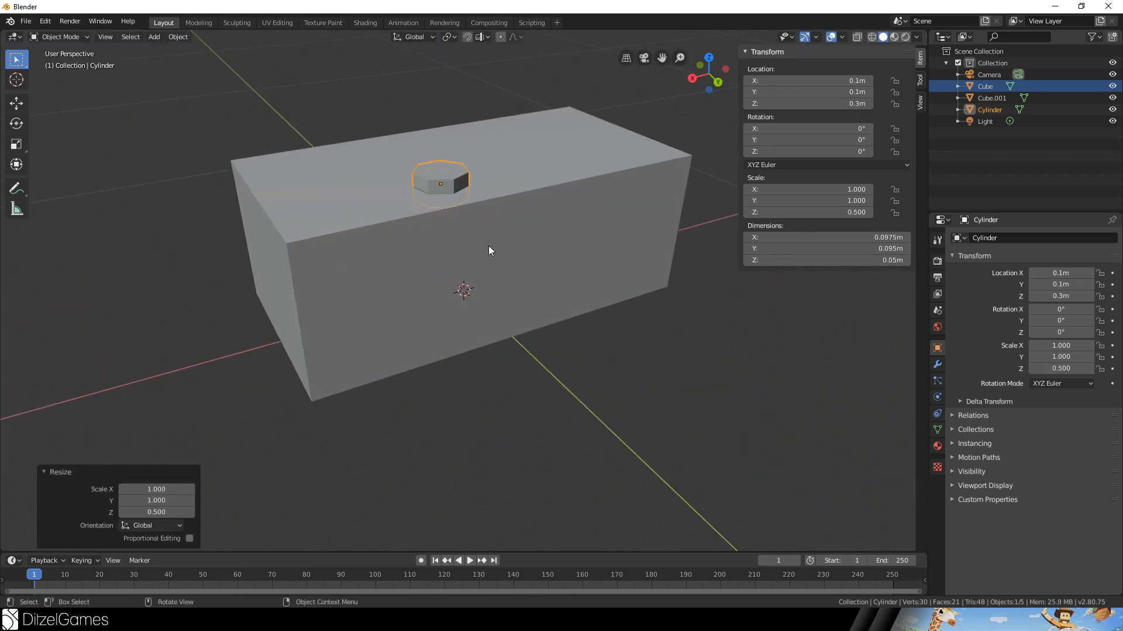
pyautogui.moveTo(511, 272); pyautogui.dragTo(686, 353, button='middle')
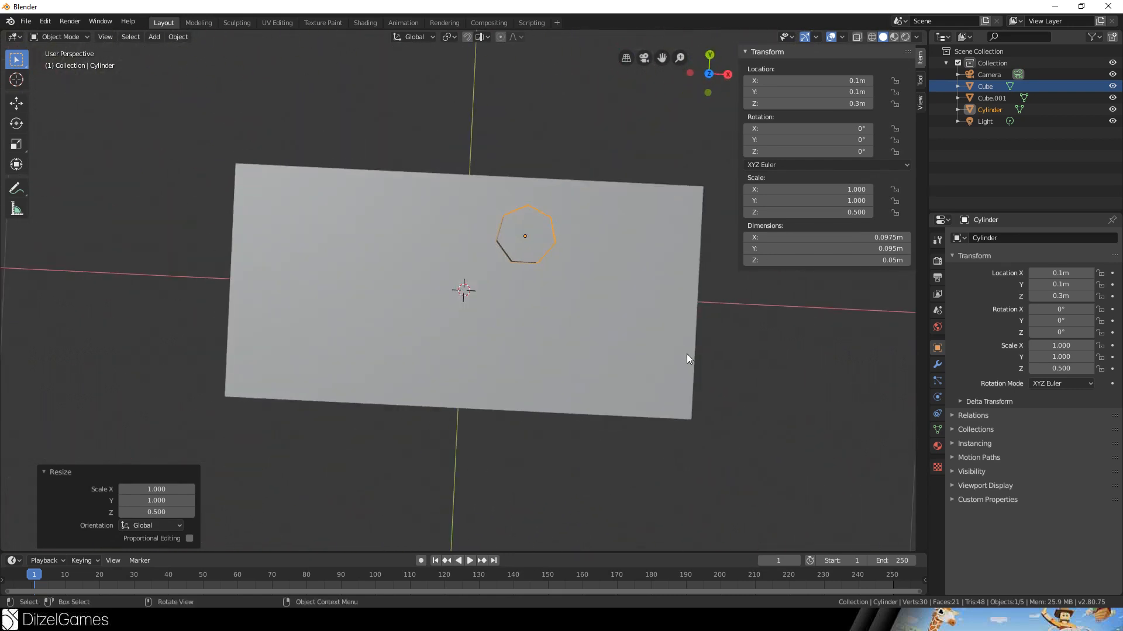
pyautogui.press('KP_7')
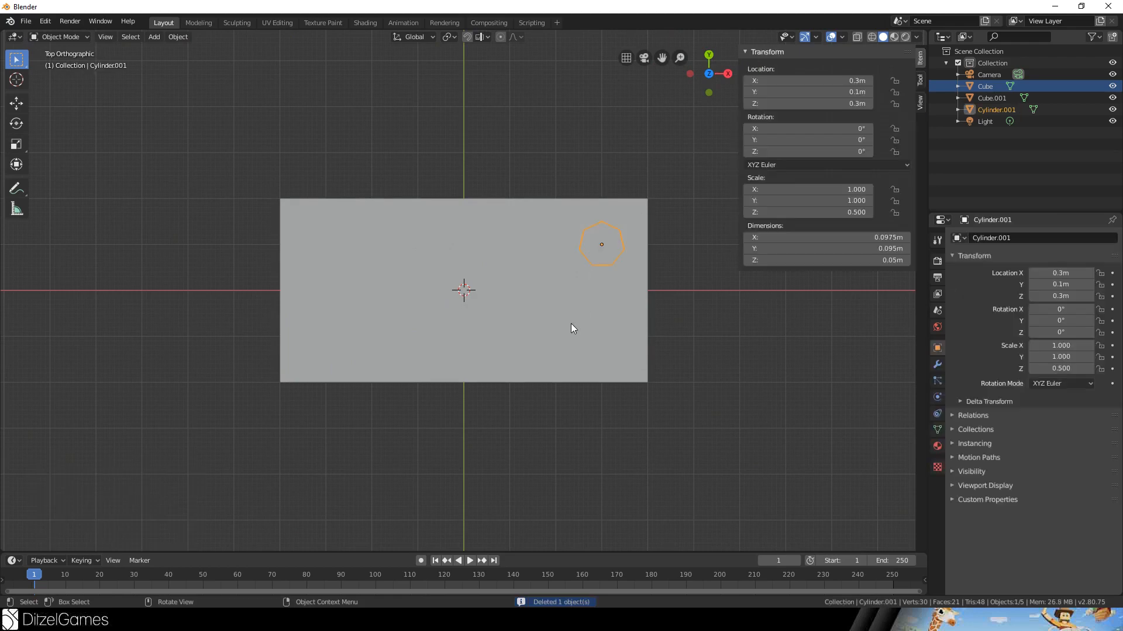
# Add an Array modifier to the stud with a count of 4 and a relative X offset of -2.050.
pyautogui.moveTo(572, 328); pyautogui.dragTo(761, 303, button='middle')
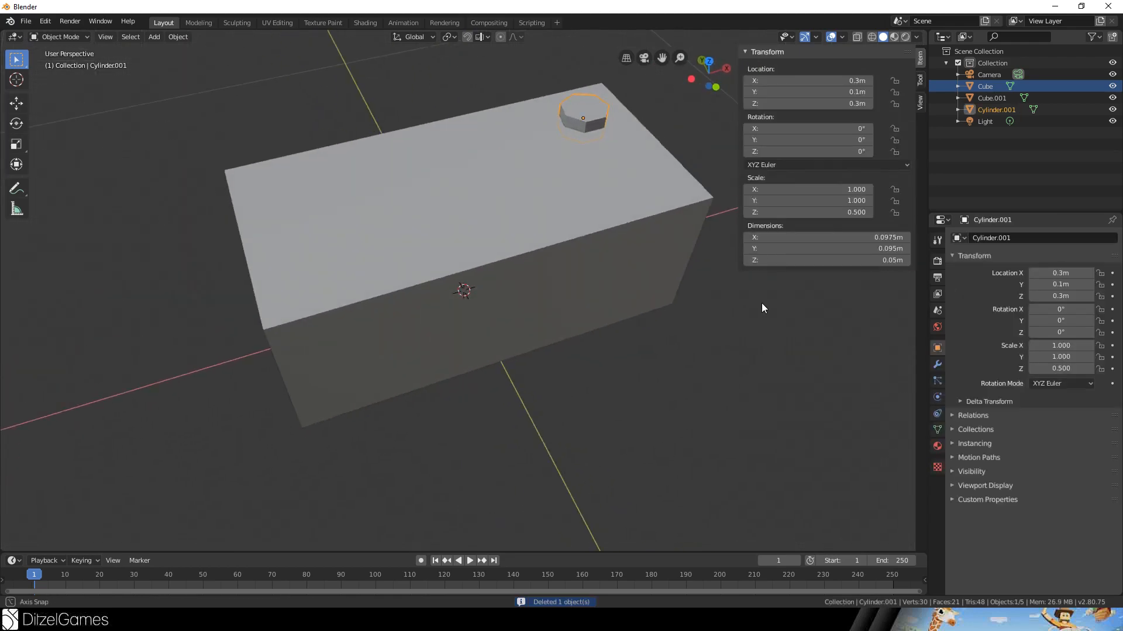
pyautogui.click(937, 364)
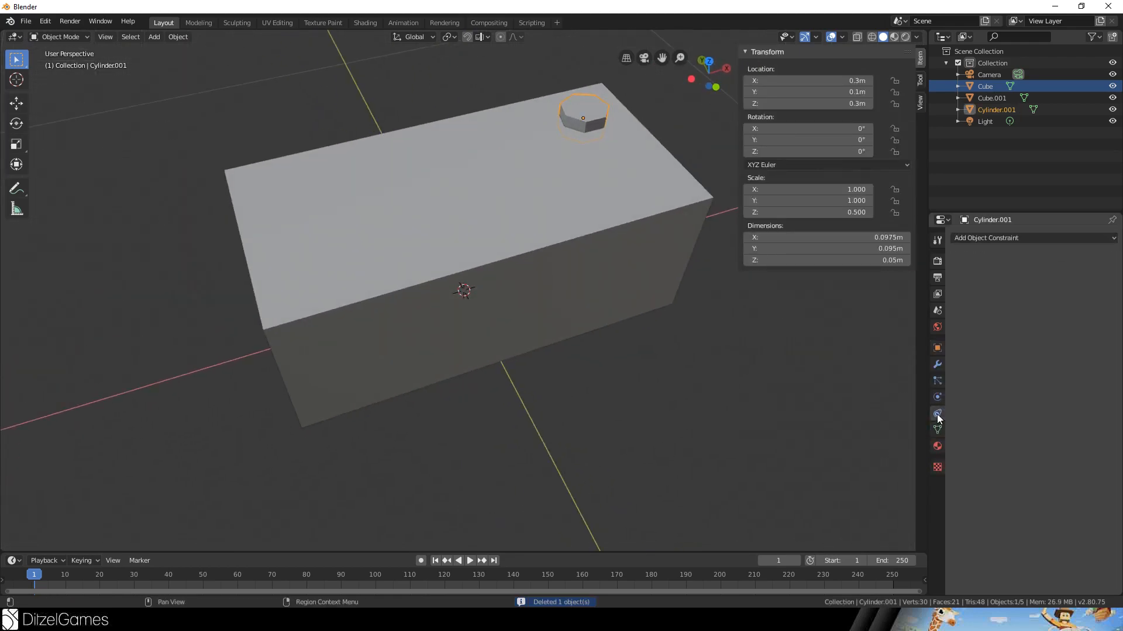
pyautogui.click(1003, 239)
pyautogui.click(859, 266)
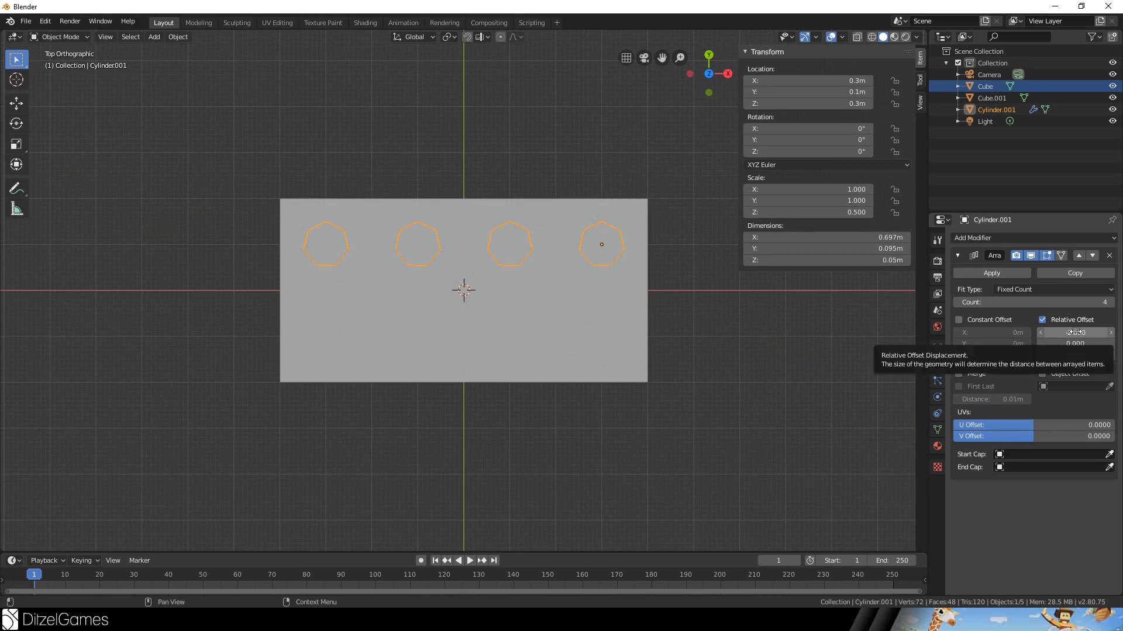
# Add a second Array modifier with a count of 2 and relative offsets of 0 in X and -2.050 in Y.
pyautogui.click(1017, 239)
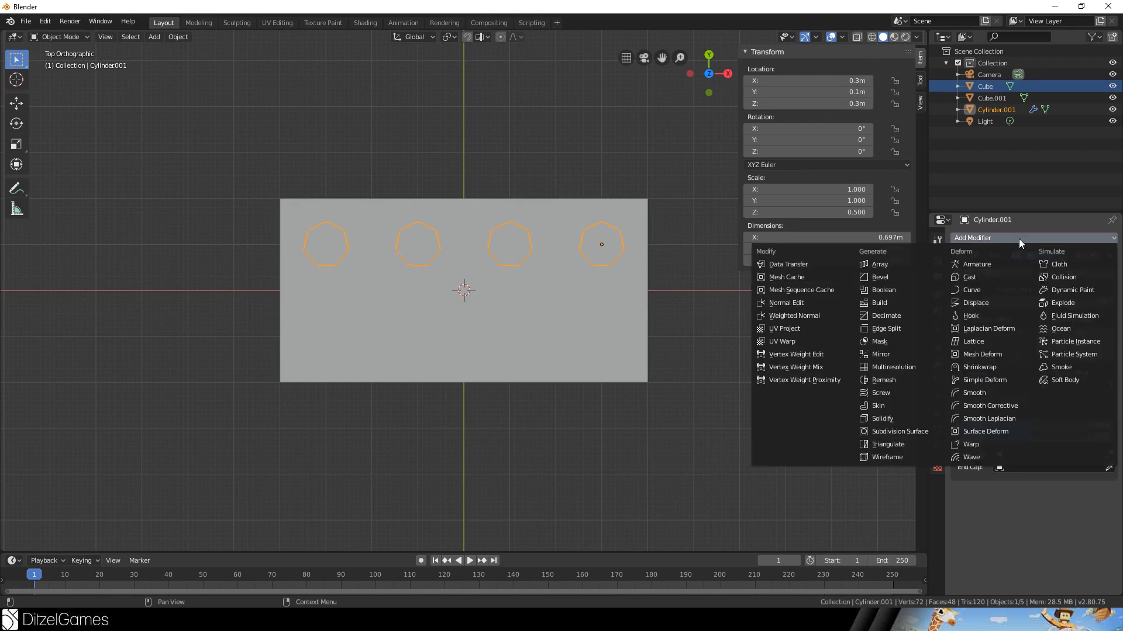
pyautogui.click(897, 262)
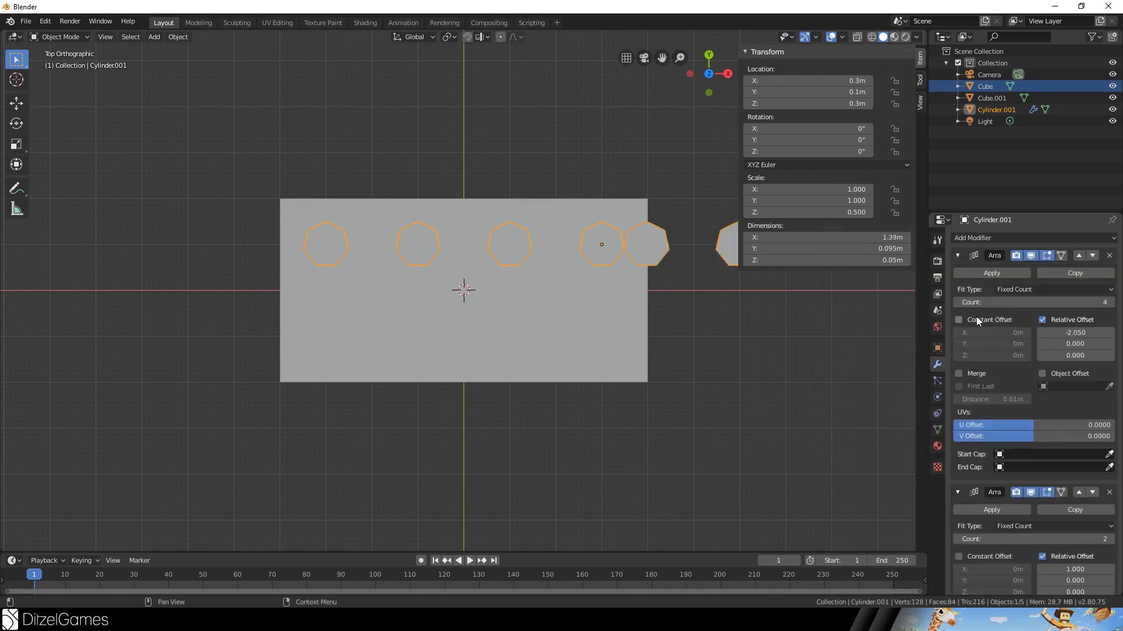
pyautogui.scroll(-5, 1039, 464)
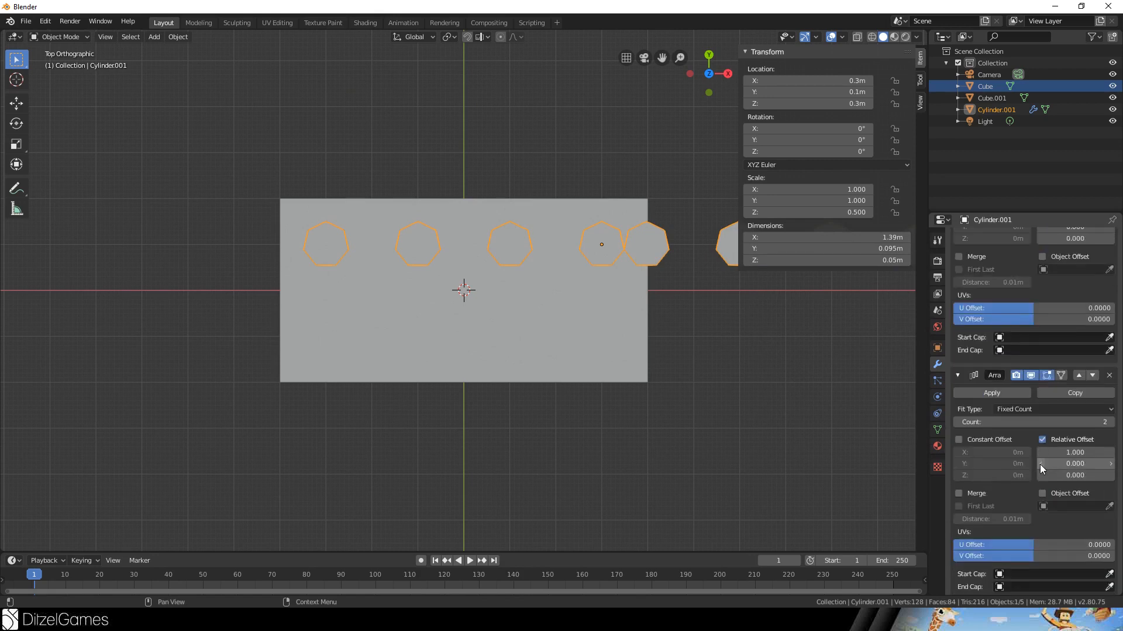
pyautogui.click(1078, 452)
pyautogui.write('0')
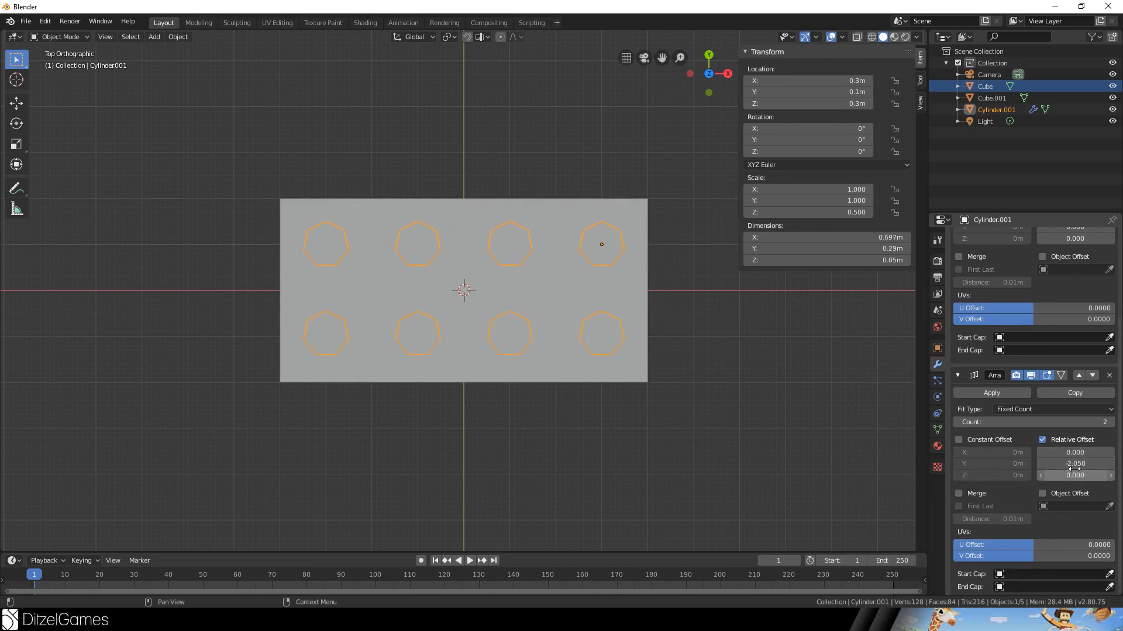
# Adjust the stud arrays' relative offsets to -1.670 in X and -1.790 in Y, and apply both Array modifiers.
pyautogui.moveTo(865, 445); pyautogui.dragTo(674, 396, button='middle')
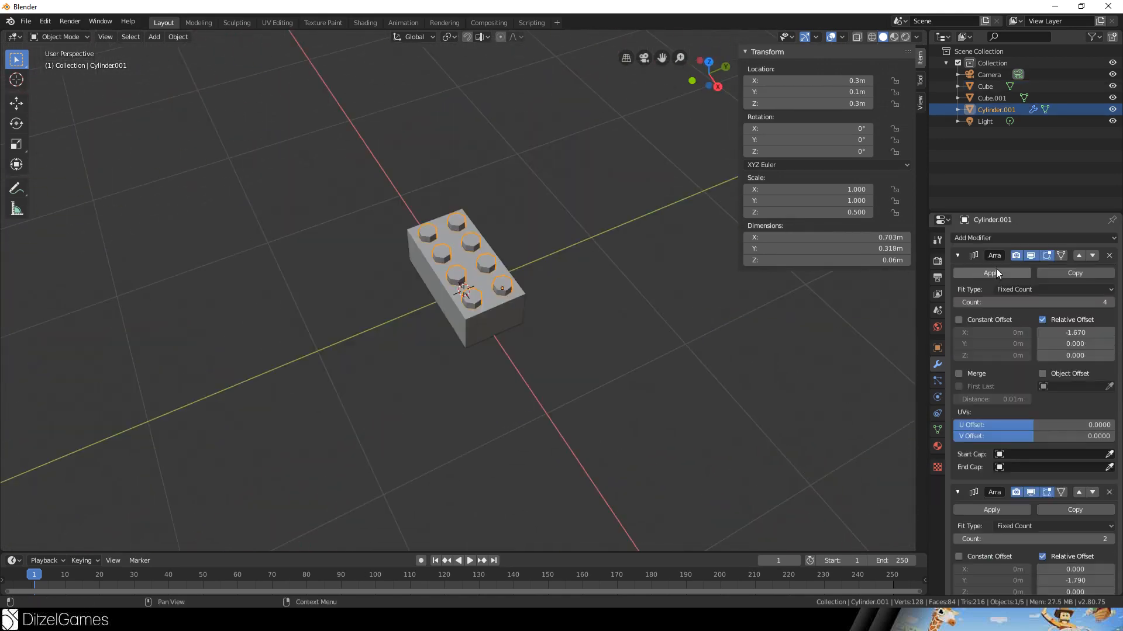
pyautogui.click(993, 273)
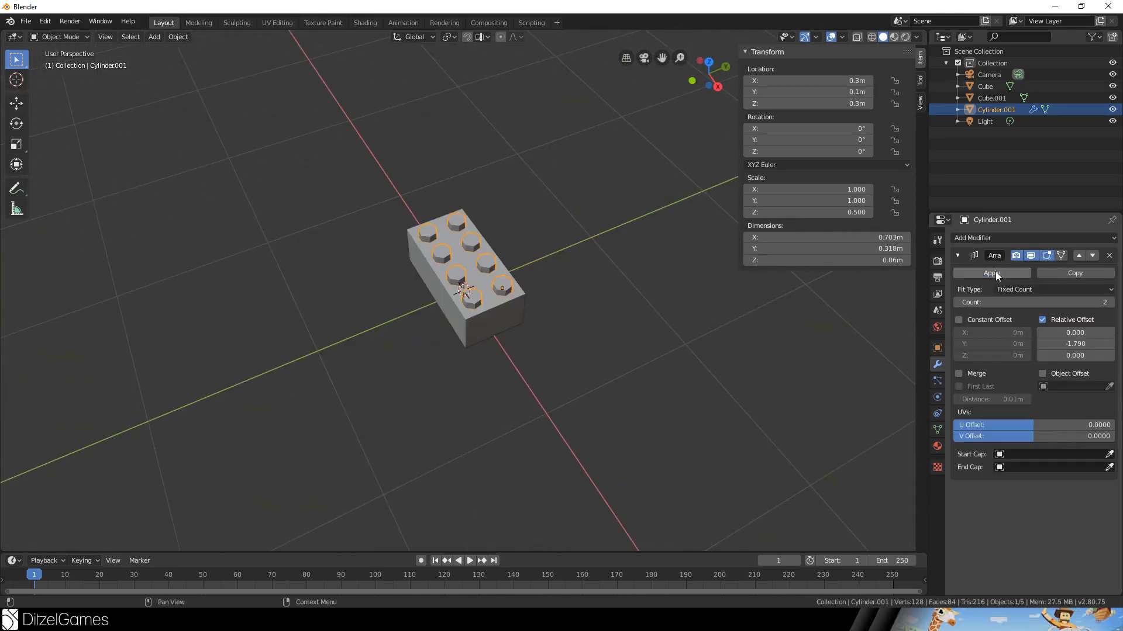
pyautogui.click(995, 273)
# Add a Boolean modifier to Cube with the stud object Cylinder.001 as its target.
pyautogui.click(992, 86)
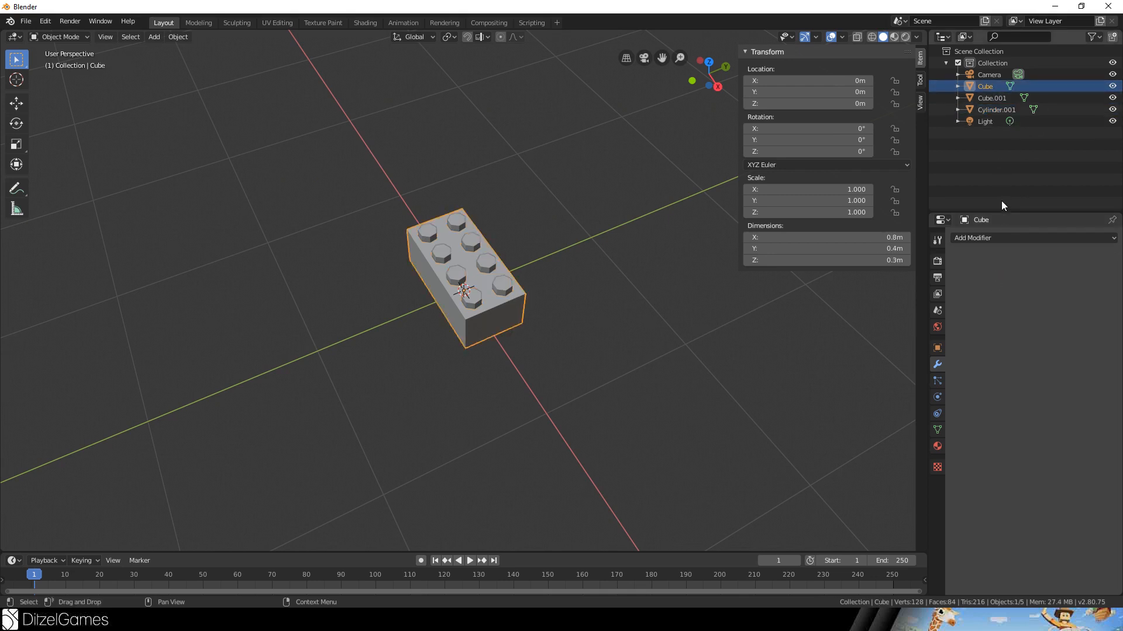
pyautogui.click(1008, 237)
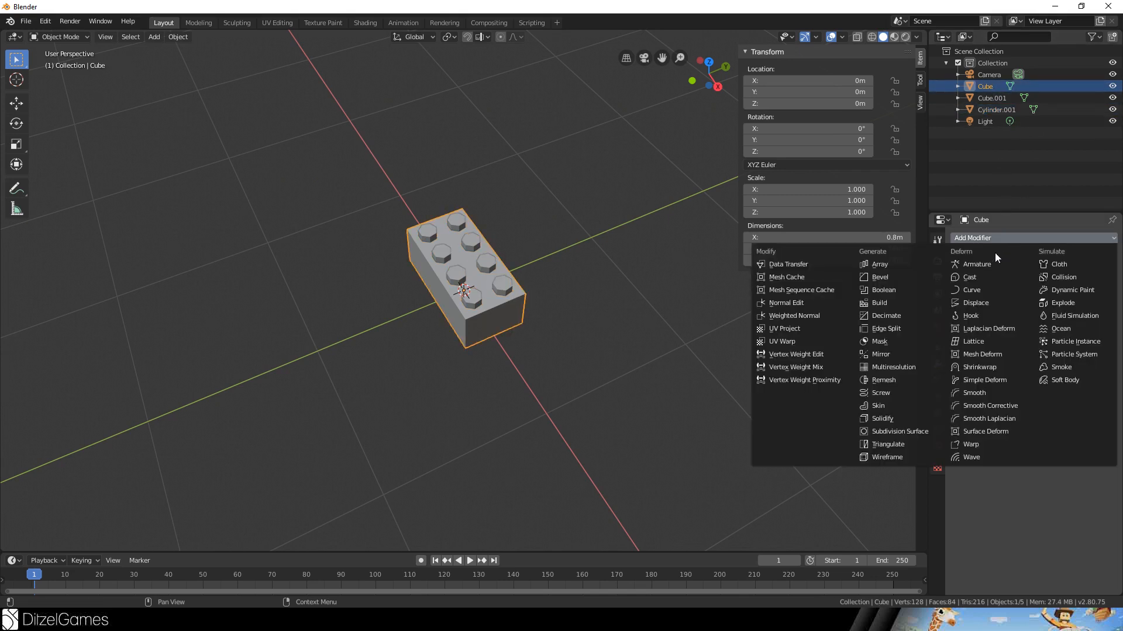
pyautogui.click(892, 290)
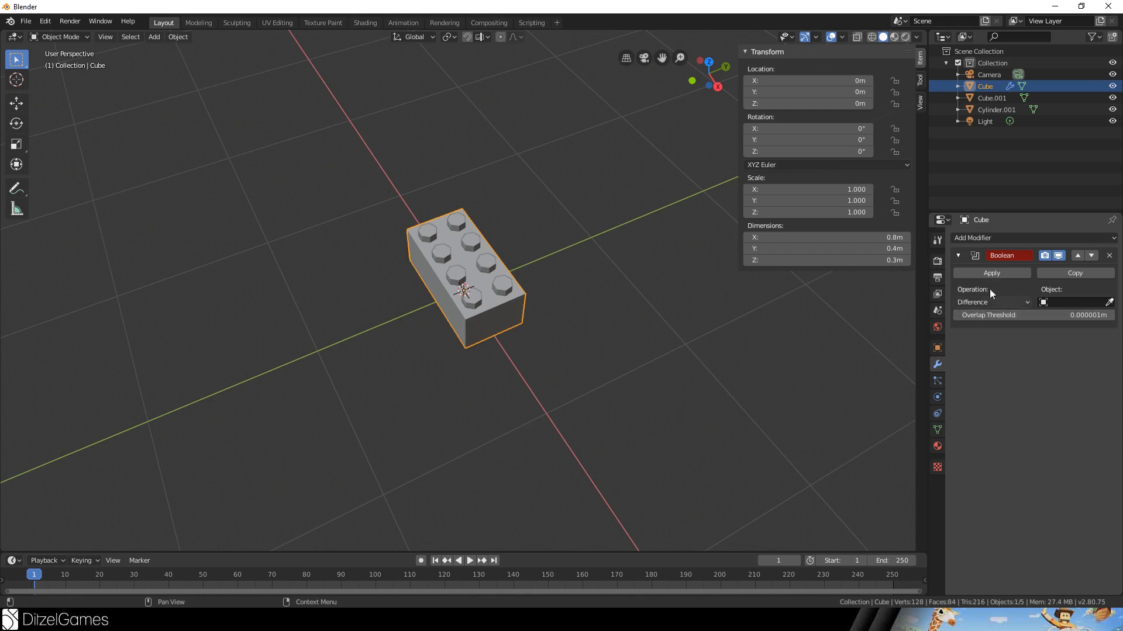
pyautogui.click(1109, 301)
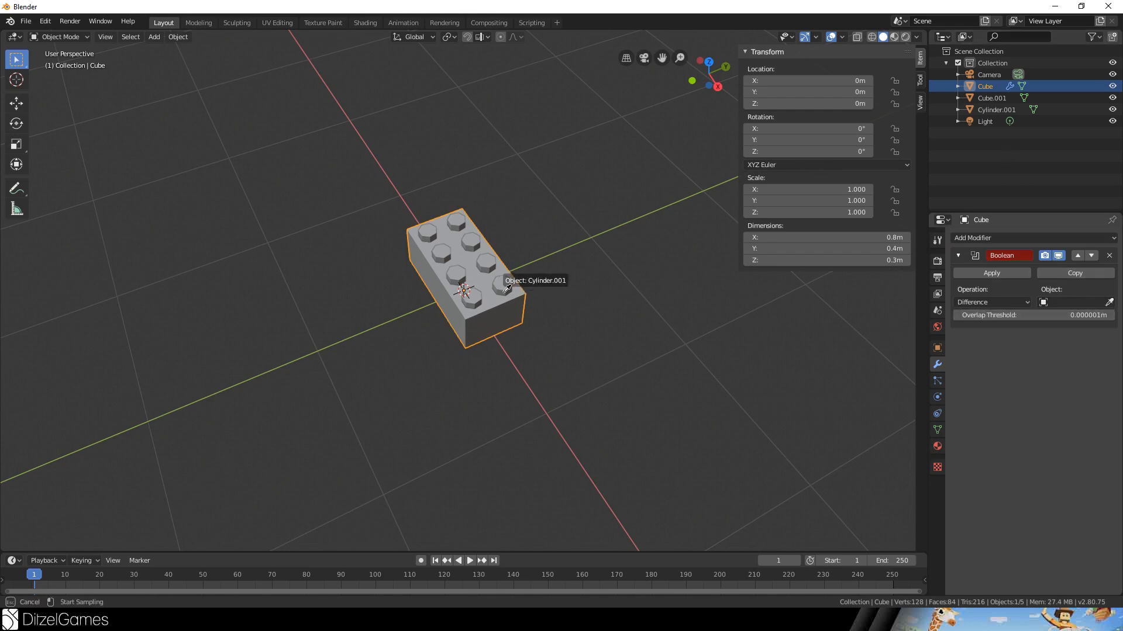
pyautogui.click(545, 305)
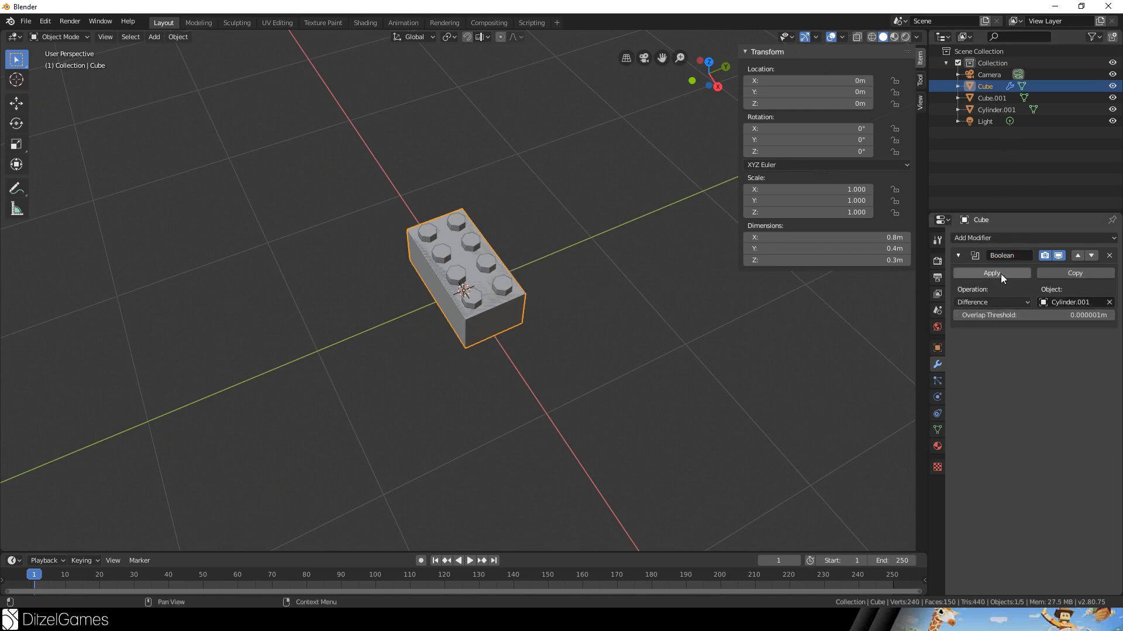
# Hide Cube.001 and Cylinder.001, and apply the Boolean modifier to Cube with the operation set to Union.
pyautogui.moveTo(497, 337); pyautogui.dragTo(584, 307, button='middle')
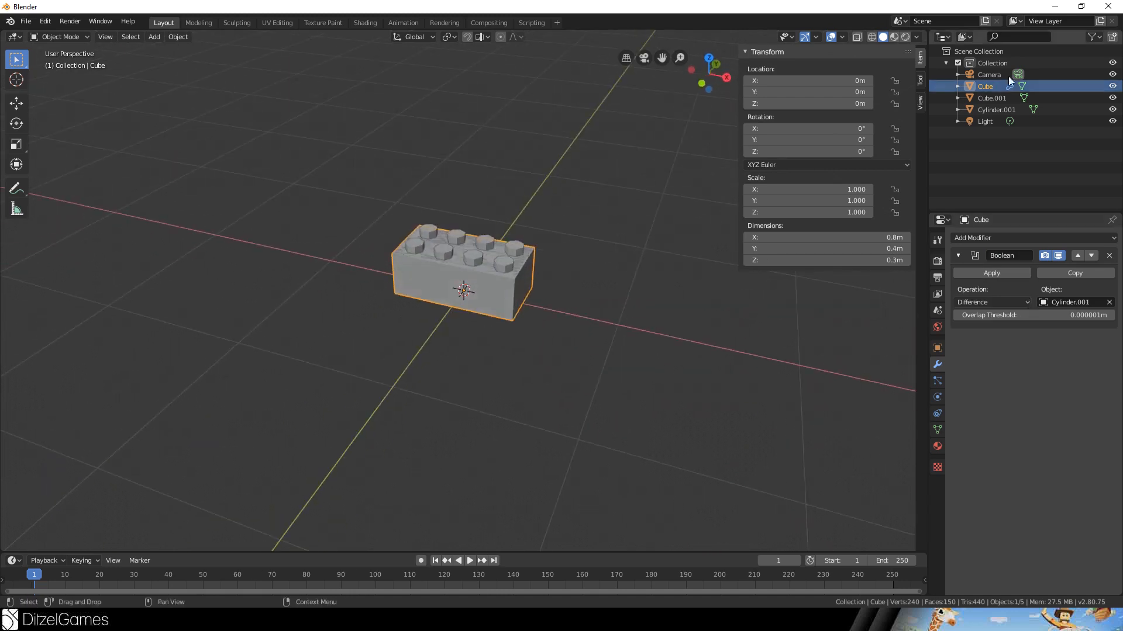
pyautogui.click(1112, 98)
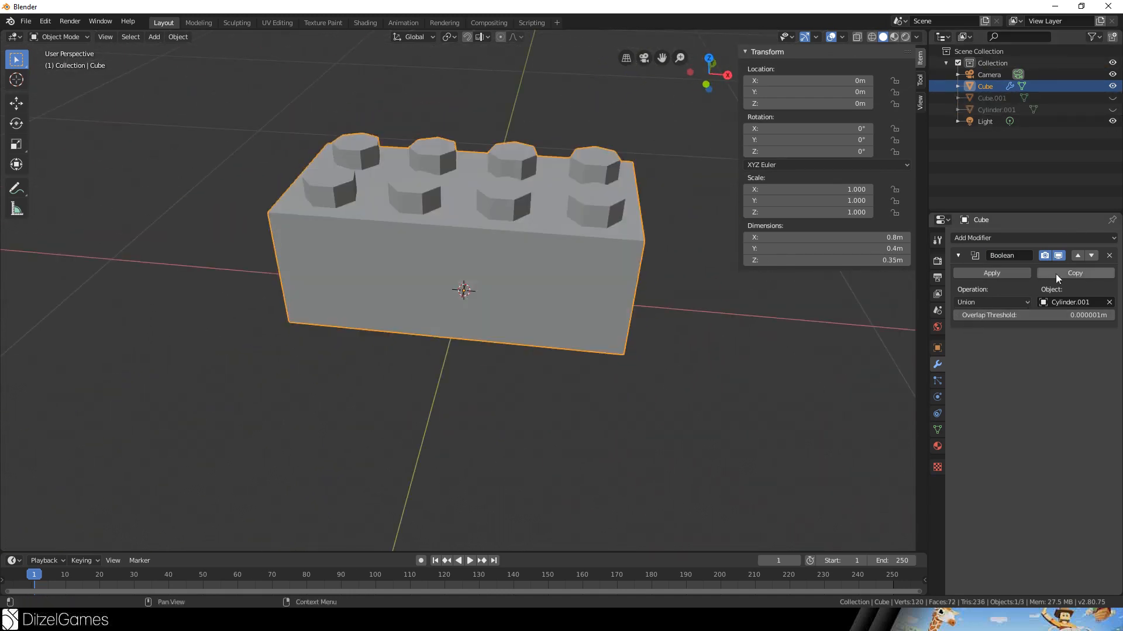
pyautogui.click(997, 272)
pyautogui.press('Tab')
pyautogui.moveTo(486, 245); pyautogui.dragTo(591, 257, button='middle')
pyautogui.press('Tab')
# Select the side faces of all eight studs in Edit Mode and shade them smooth.
pyautogui.press('Tab')
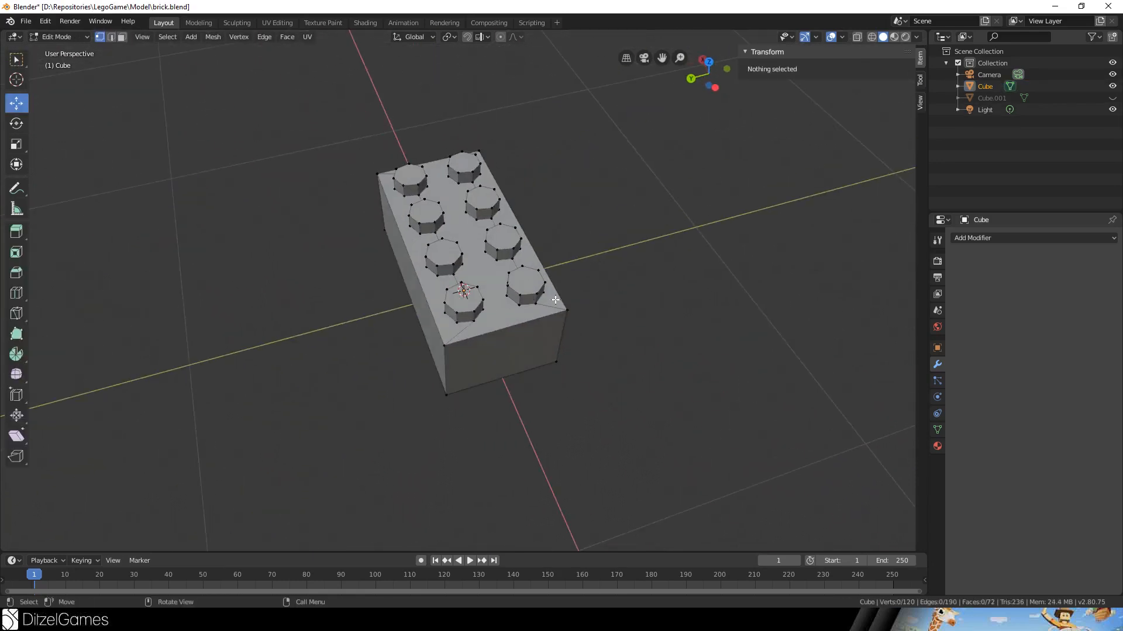
pyautogui.moveTo(529, 300); pyautogui.dragTo(471, 281, button='middle')
pyautogui.keyDown('alt'); pyautogui.click(450, 273); pyautogui.keyUp('alt')
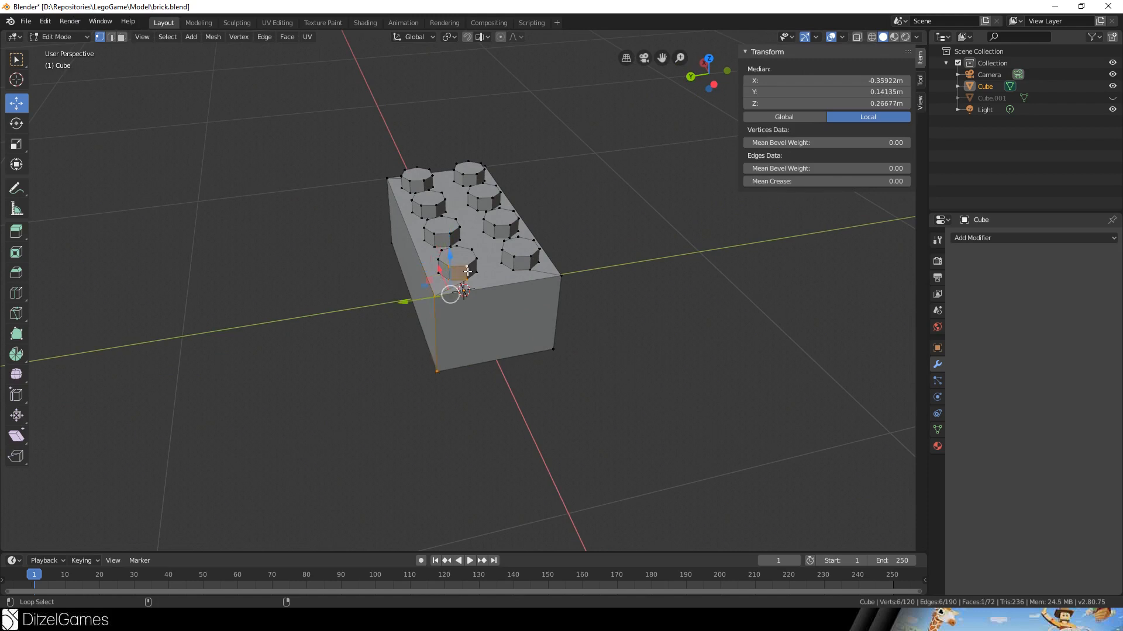
pyautogui.click(121, 37)
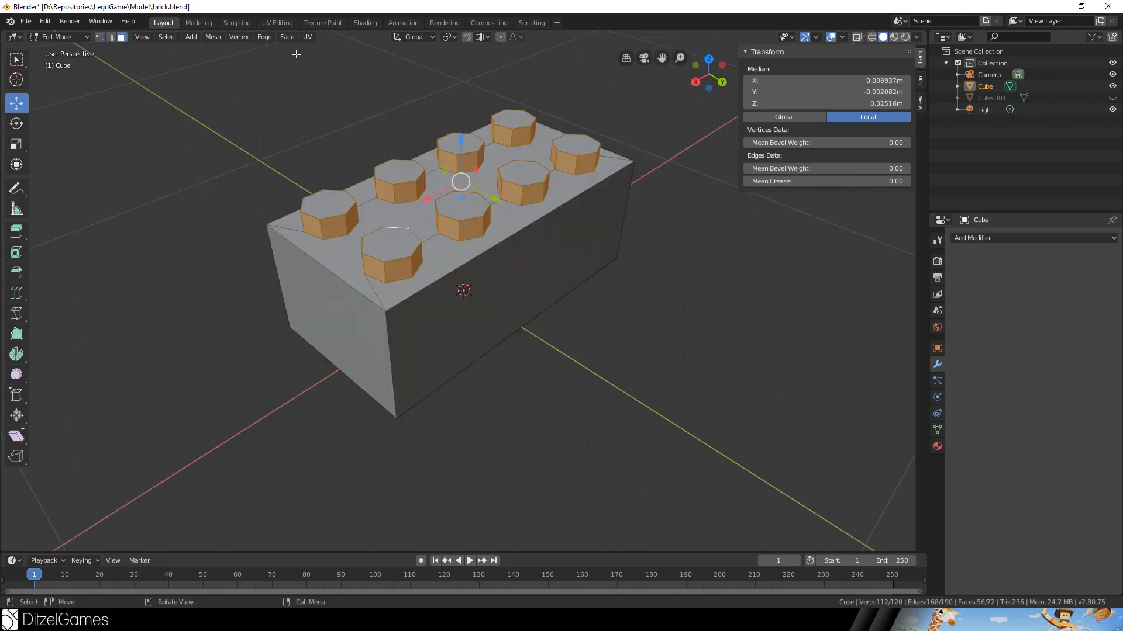
pyautogui.click(287, 36)
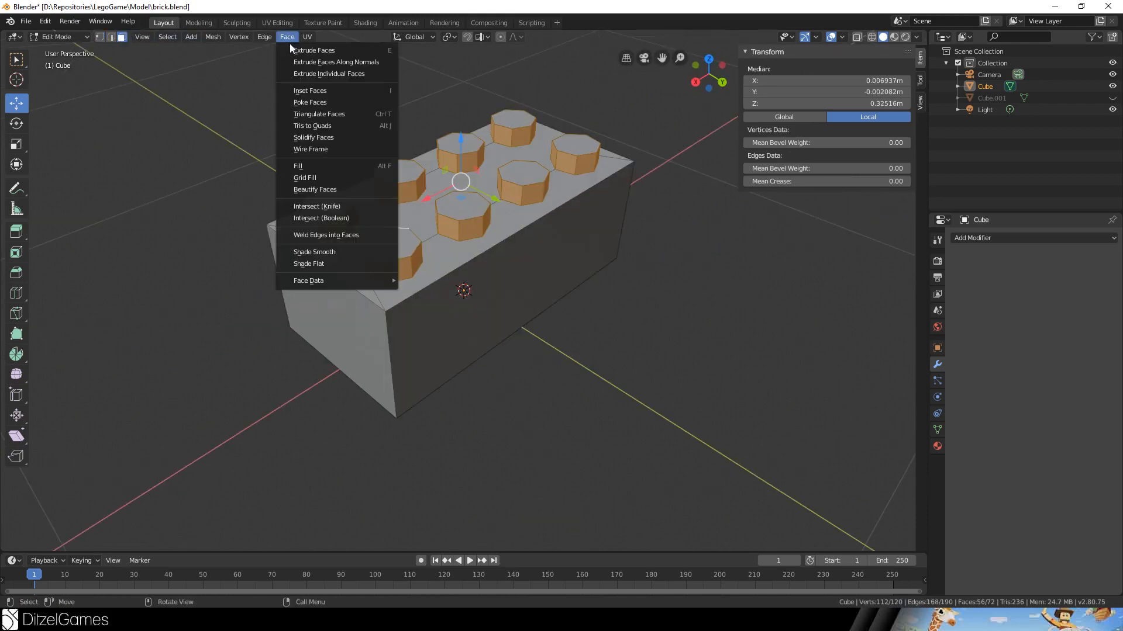
pyautogui.click(323, 250)
pyautogui.press('Tab')
pyautogui.moveTo(386, 259); pyautogui.dragTo(391, 151, button='middle')
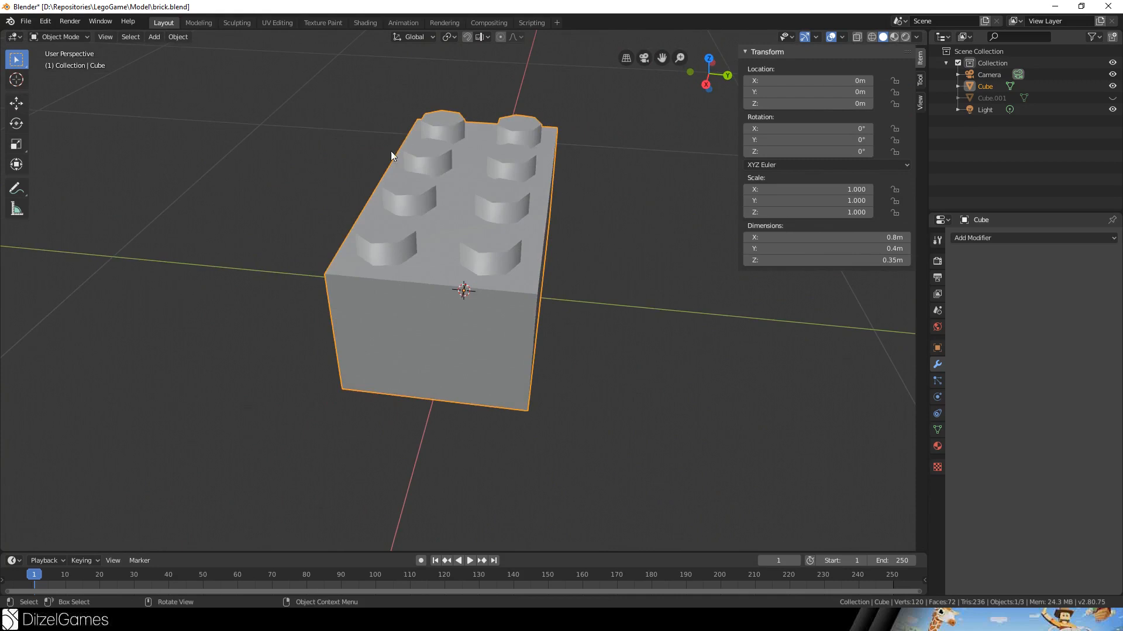
# Hide the transform sidebar and split the viewport, turning the new area into an Image Editor.
pyautogui.moveTo(540, 221); pyautogui.dragTo(919, 48, button='middle')
pyautogui.press('n')
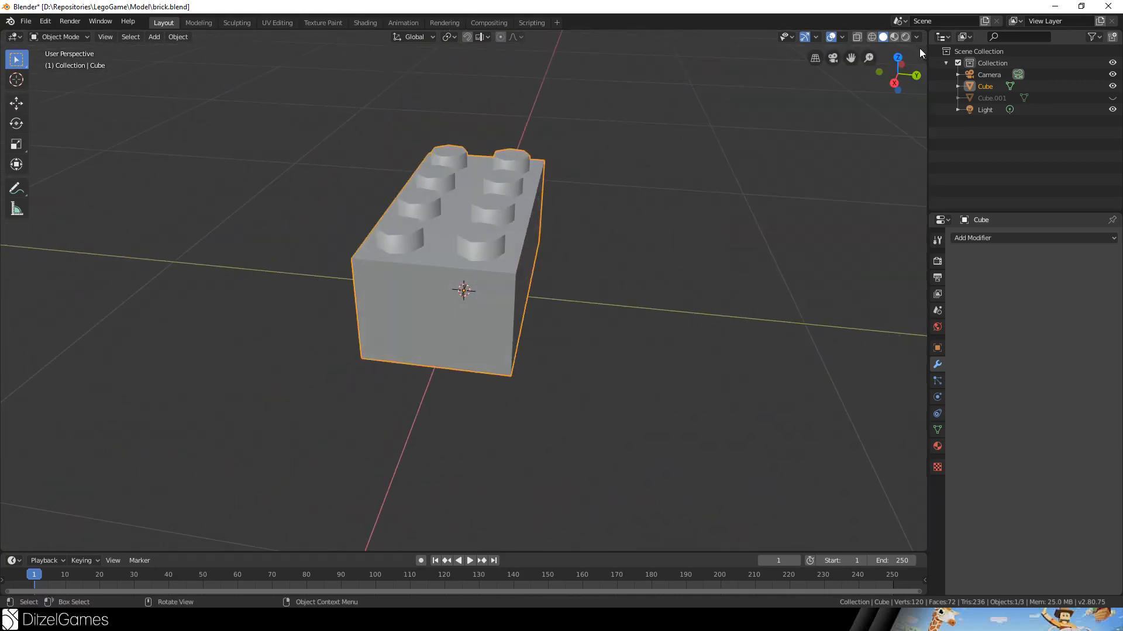
pyautogui.moveTo(905, 32); pyautogui.dragTo(586, 52)
pyautogui.click(584, 37)
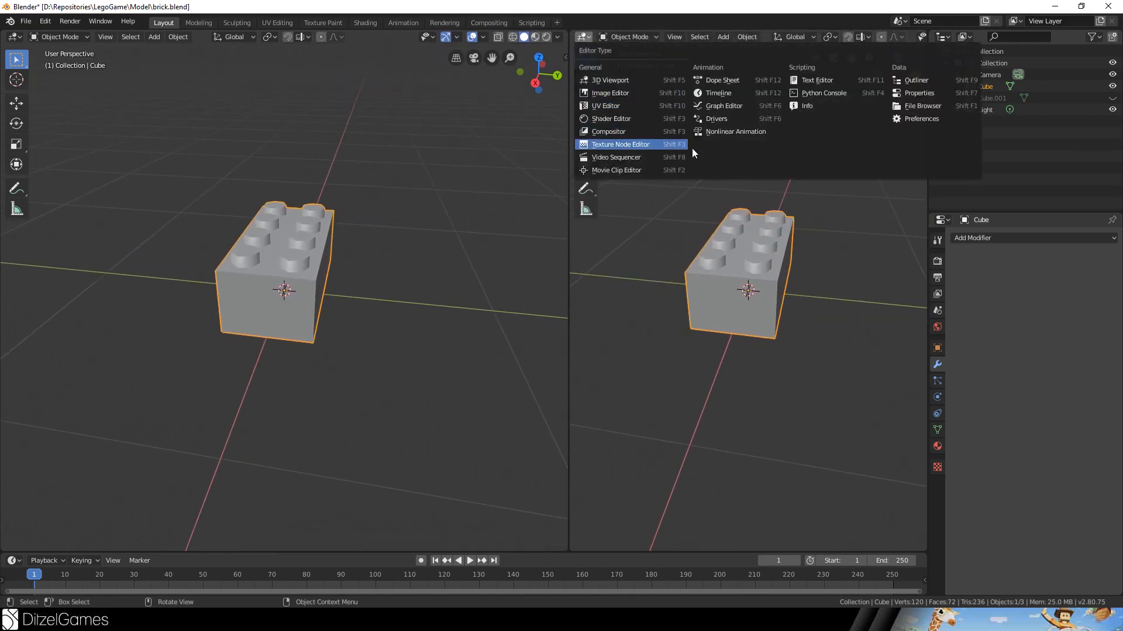
pyautogui.click(610, 93)
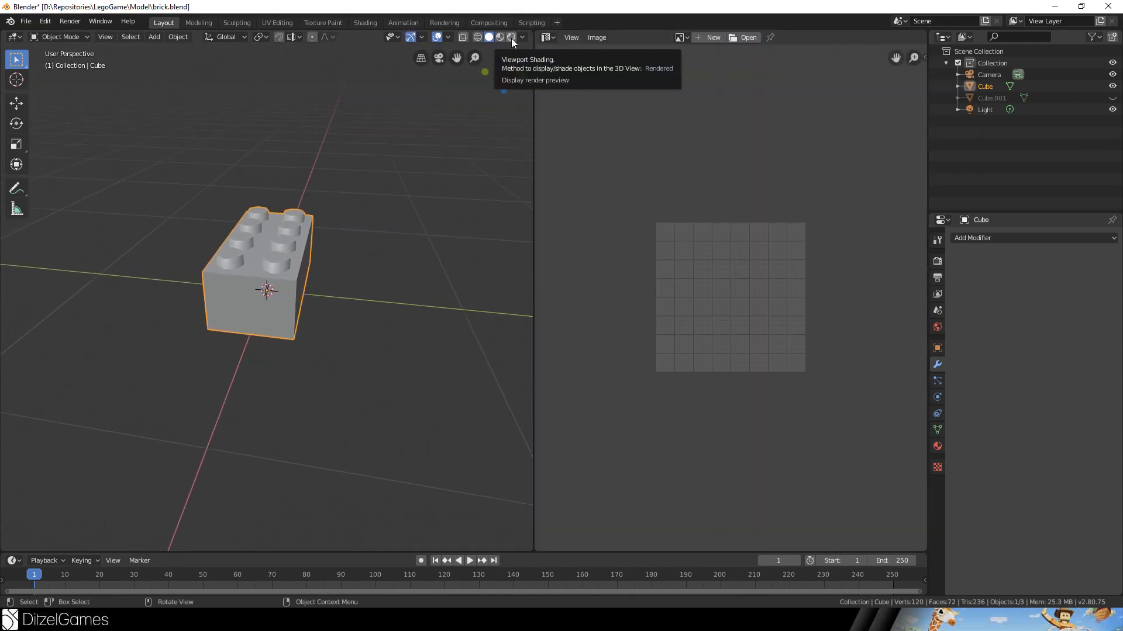
# Switch the viewport to Rendered shading and assign brick.jpg as an image texture for the material's base color.
pyautogui.click(511, 38)
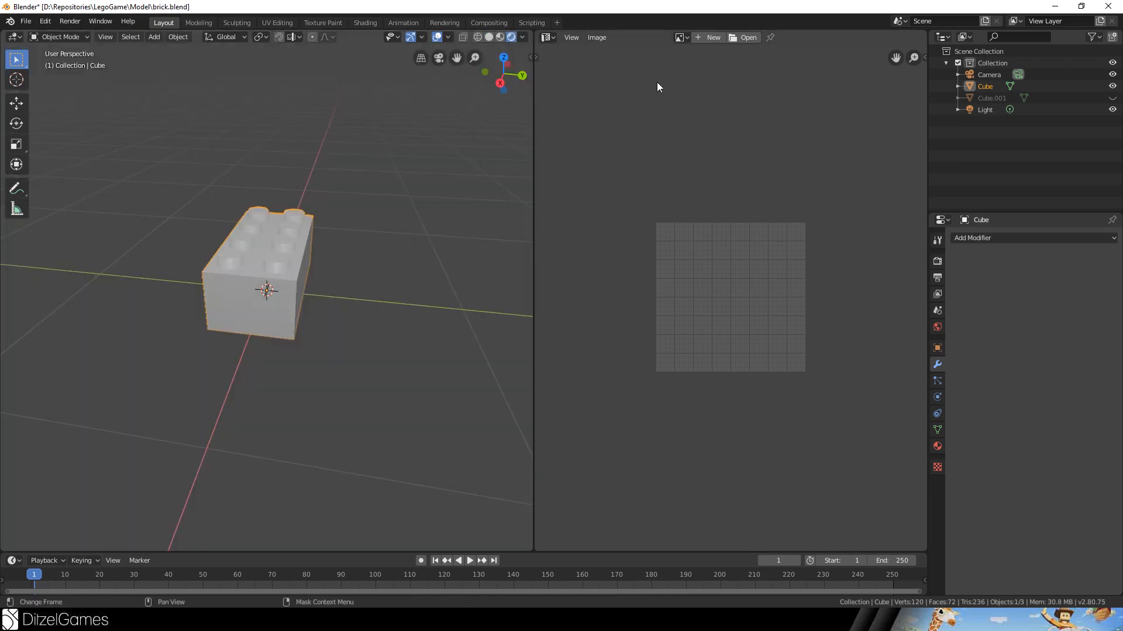
pyautogui.click(937, 446)
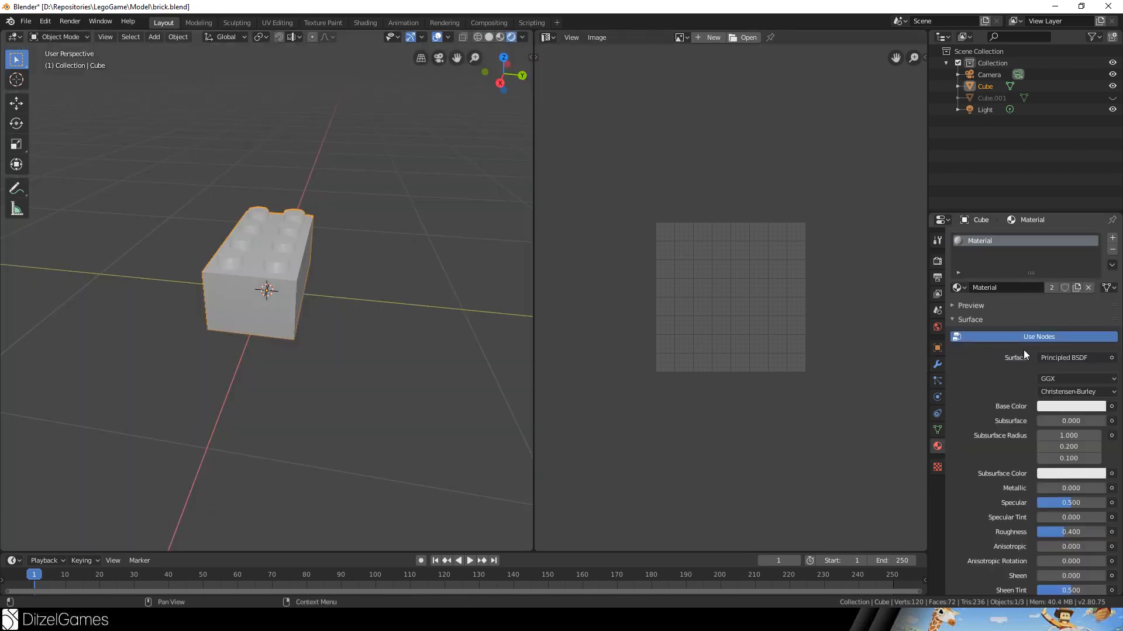
pyautogui.click(1112, 406)
pyautogui.click(1111, 406)
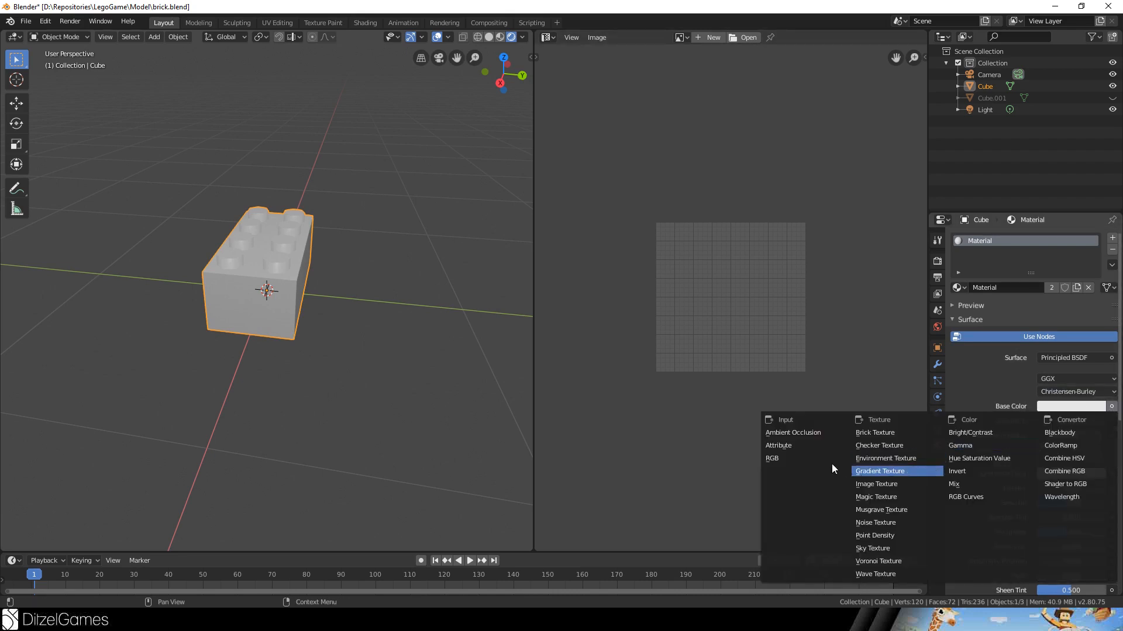
pyautogui.click(876, 484)
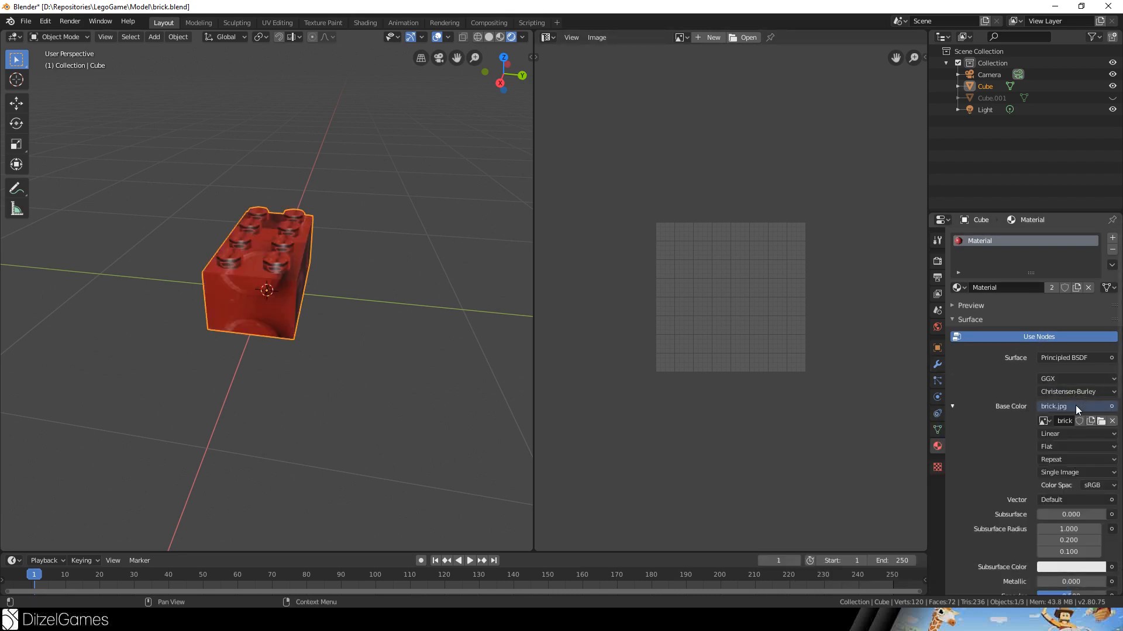
# Select the brick's four side faces and bottom face in Edit Mode and extrude them in place with 0 m offset.
pyautogui.moveTo(284, 207); pyautogui.dragTo(320, 260, button='middle')
pyautogui.press('Tab')
pyautogui.click(100, 38)
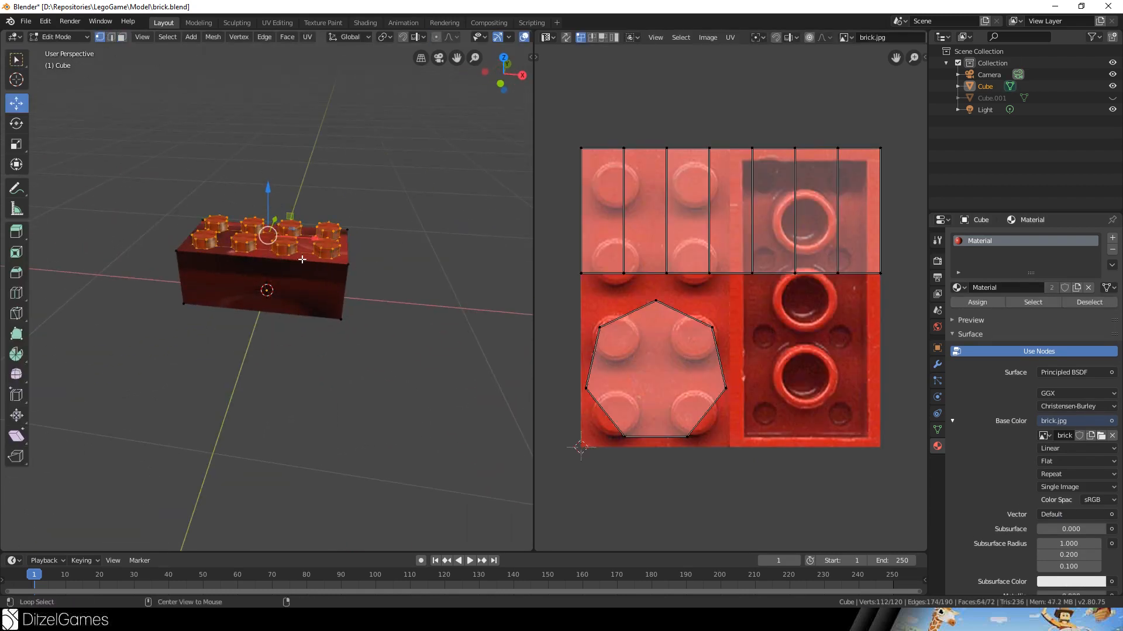
pyautogui.keyDown('alt'); pyautogui.click(301, 259); pyautogui.keyUp('alt')
pyautogui.moveTo(413, 281); pyautogui.dragTo(328, 306, button='middle')
pyautogui.keyDown('alt'); pyautogui.keyDown('shift'); pyautogui.click(279, 289); pyautogui.keyUp('shift'); pyautogui.keyUp('alt')
pyautogui.keyDown('alt'); pyautogui.keyDown('shift'); pyautogui.click(235, 288); pyautogui.keyUp('shift'); pyautogui.keyUp('alt')
pyautogui.press('e')
pyautogui.click(328, 318)
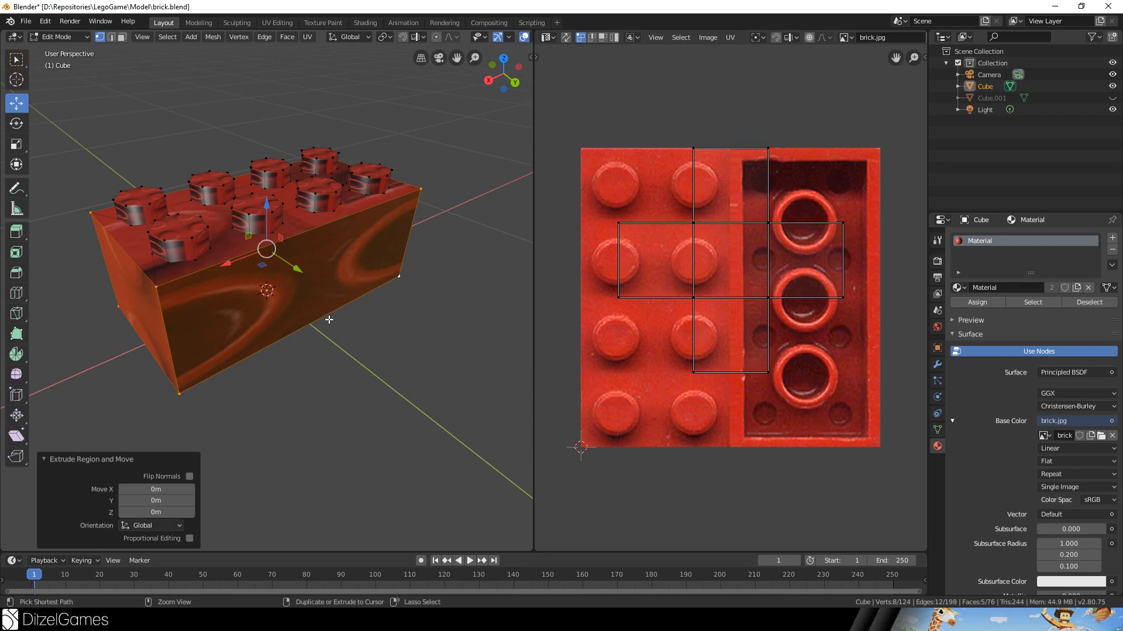
# Undo the in-place extrusion and mark the edges of the brick's side and bottom faces as seams.
pyautogui.hotkey('ctrl', 'z')
pyautogui.hotkey('ctrl', 'e')
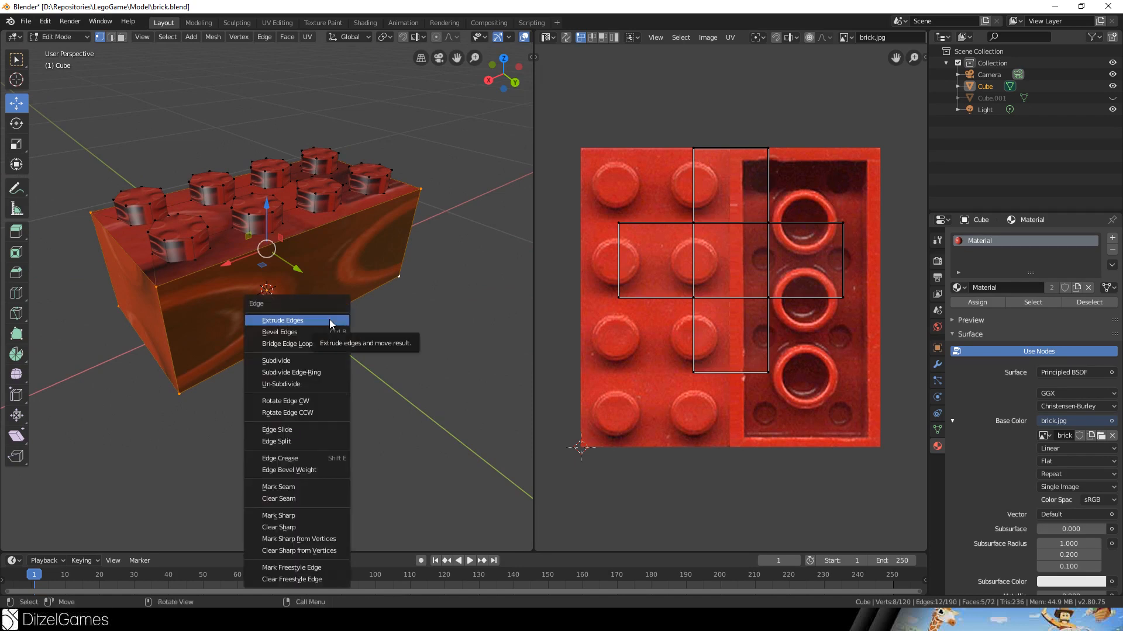
pyautogui.click(314, 487)
# Switch to face selection and select the top faces of all eight studs.
pyautogui.moveTo(314, 485); pyautogui.dragTo(177, 208, button='middle')
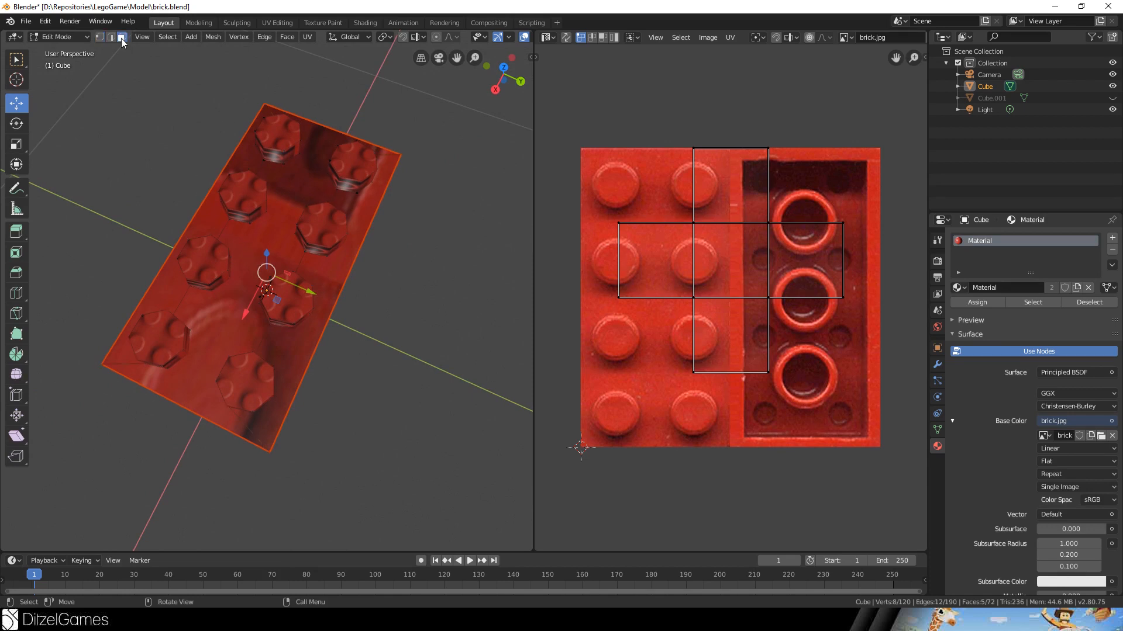
pyautogui.click(285, 141)
pyautogui.keyDown('alt'); pyautogui.click(357, 159); pyautogui.keyUp('alt')
pyautogui.keyDown('alt'); pyautogui.click(328, 216); pyautogui.keyUp('alt')
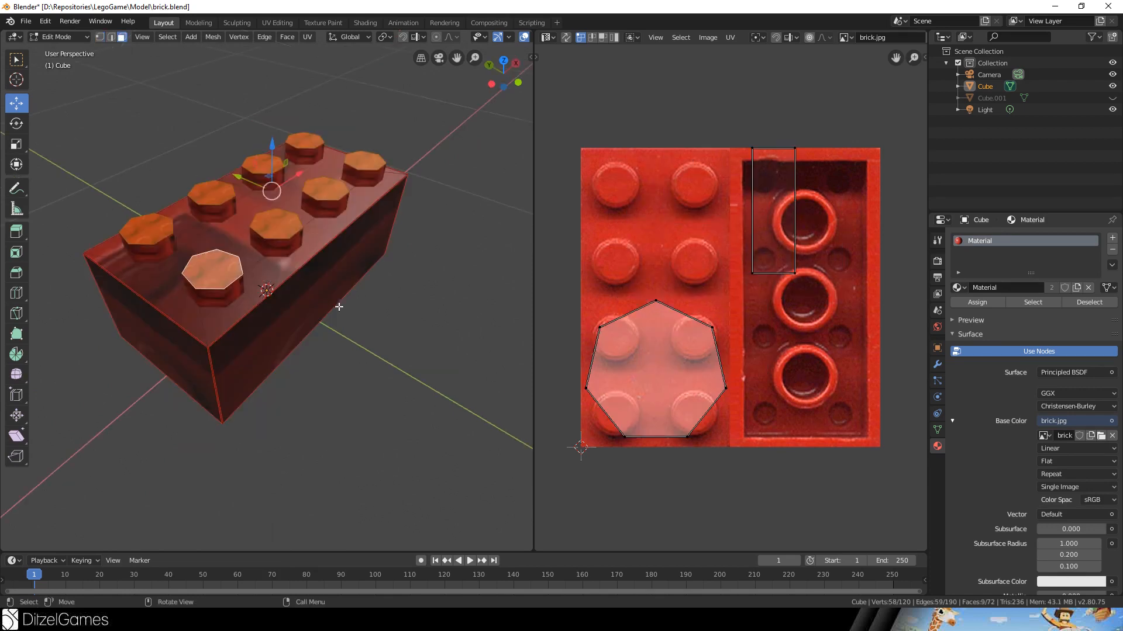
pyautogui.press('e')
pyautogui.press('Escape')
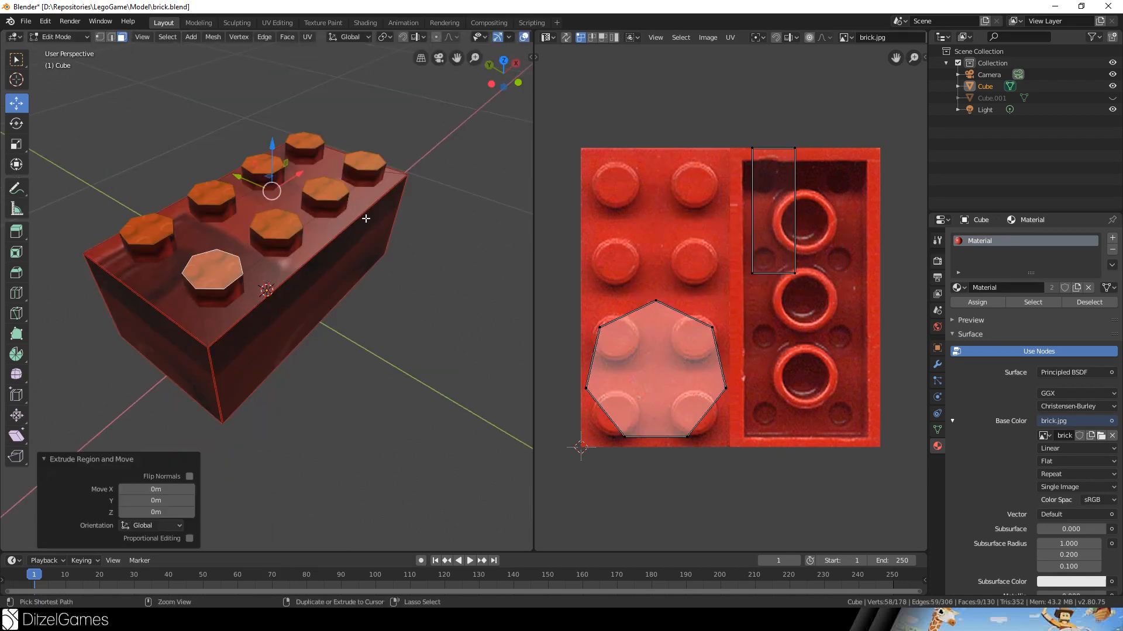
pyautogui.hotkey('ctrl', 'z')
# Mark seams around the selected stud tops, and unwrap the whole brick mesh.
pyautogui.hotkey('ctrl', 'e')
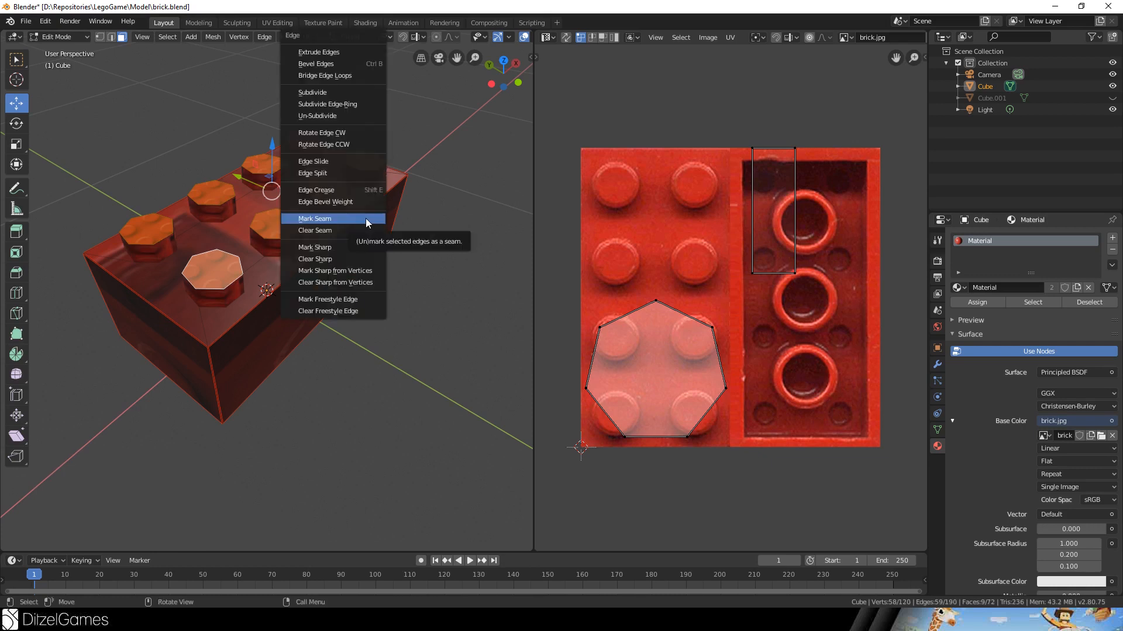
pyautogui.click(366, 219)
pyautogui.press('a')
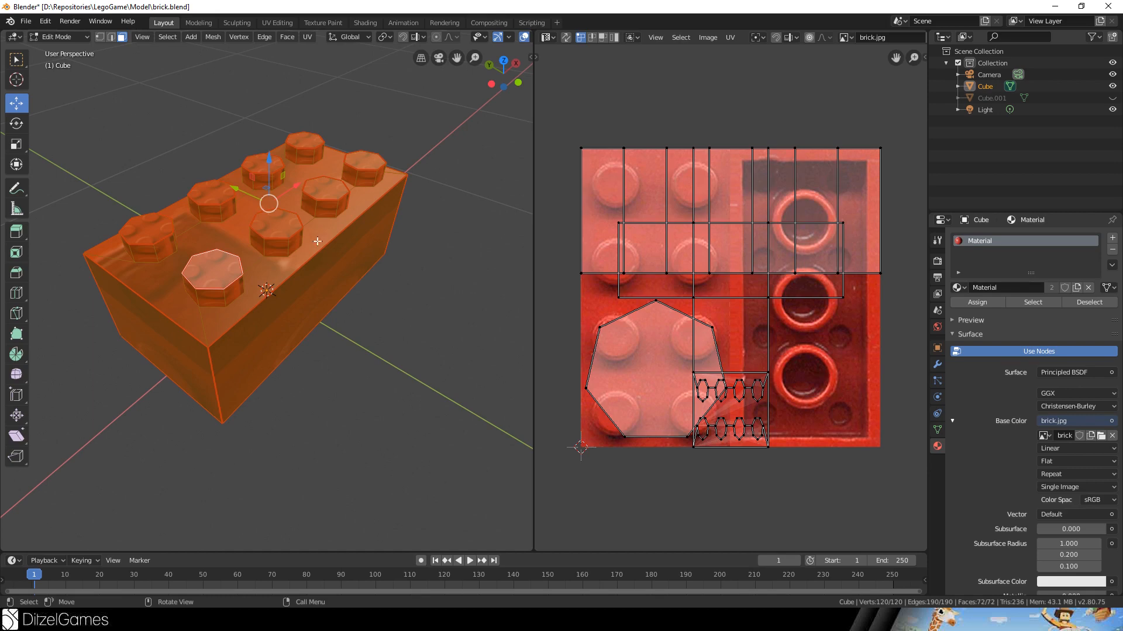
pyautogui.press('u')
pyautogui.click(314, 235)
pyautogui.scroll(2, 743, 258)
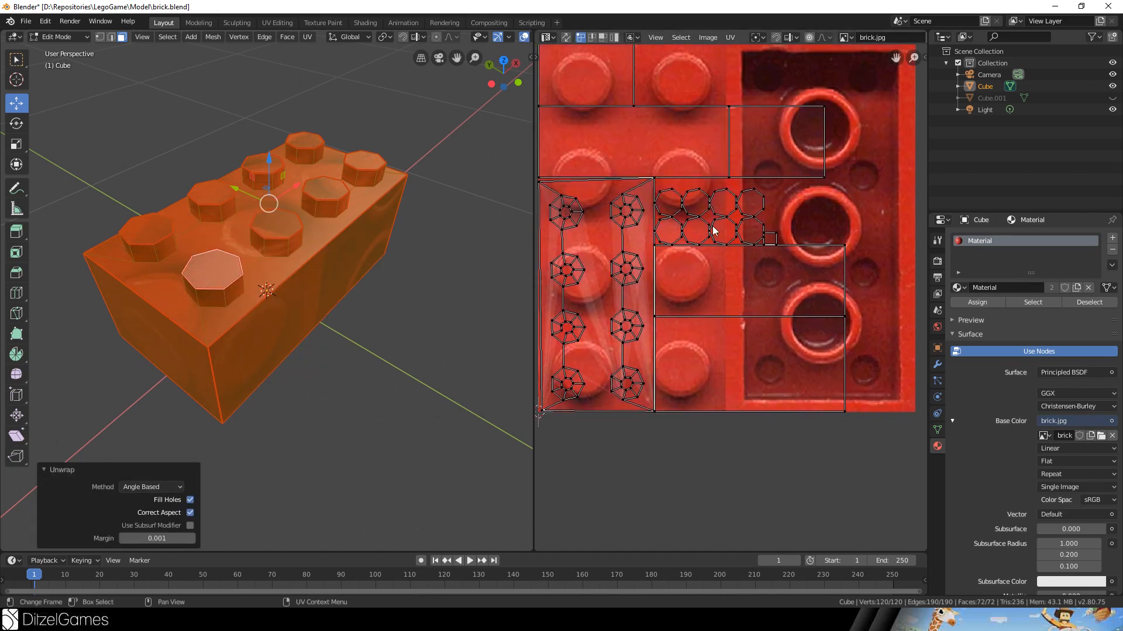
pyautogui.scroll(-2, 723, 230)
pyautogui.scroll(1, 749, 231)
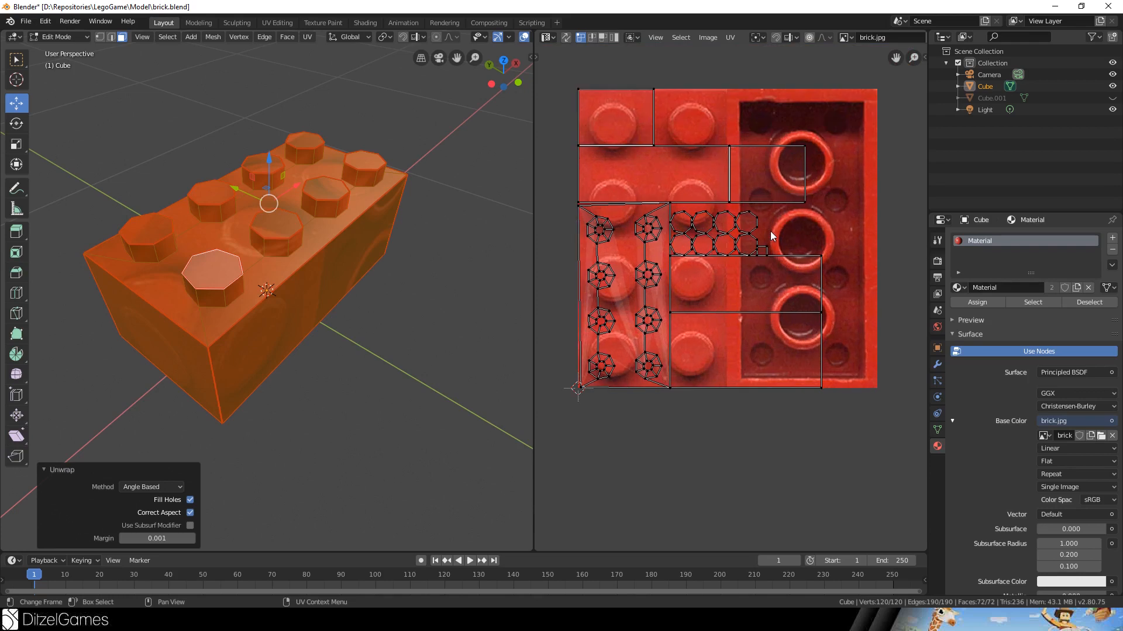
# Select the studs' top faces together with all of their UV islands.
pyautogui.click(293, 231)
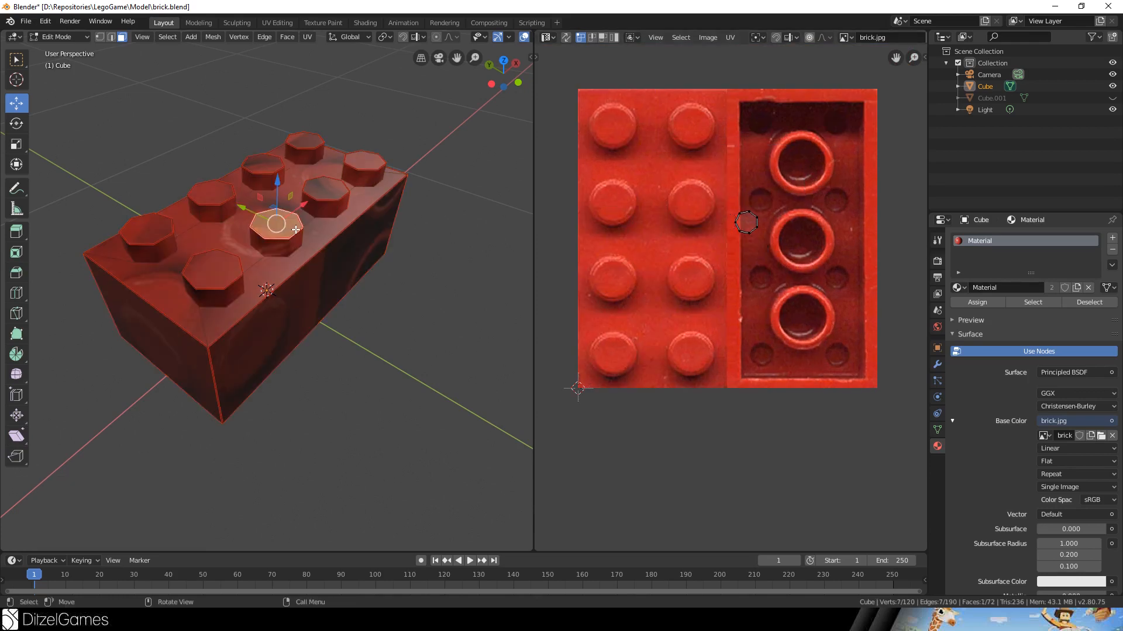
pyautogui.keyDown('shift'); pyautogui.click(327, 193); pyautogui.keyUp('shift')
pyautogui.keyDown('shift'); pyautogui.click(362, 164); pyautogui.keyUp('shift')
pyautogui.keyDown('shift'); pyautogui.click(304, 156); pyautogui.keyUp('shift')
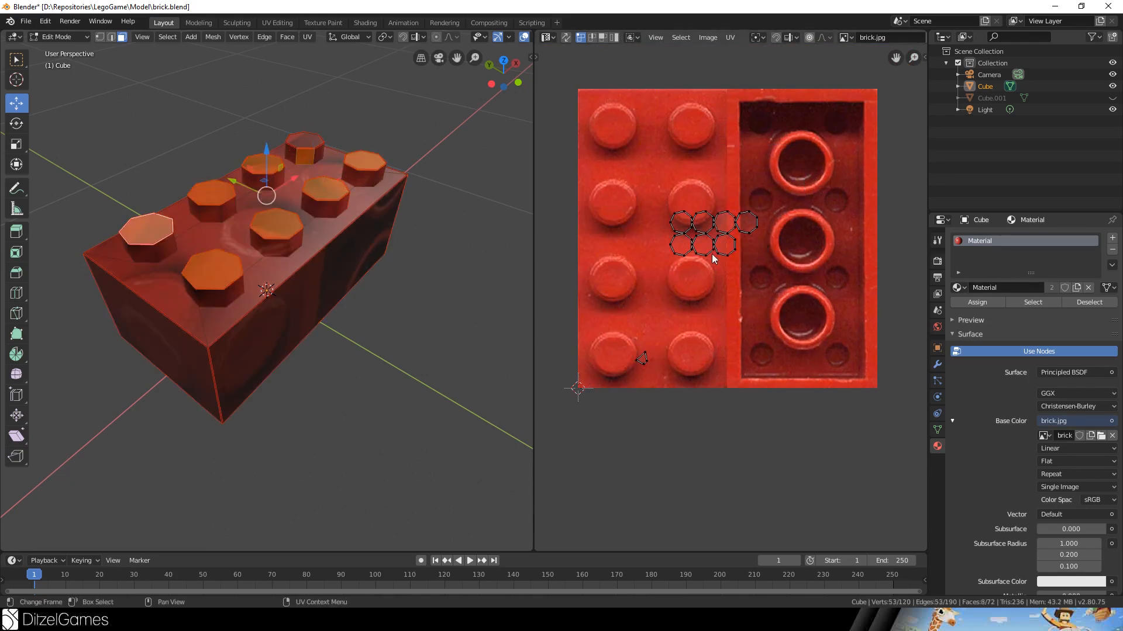
pyautogui.scroll(1, 713, 259)
pyautogui.press('a')
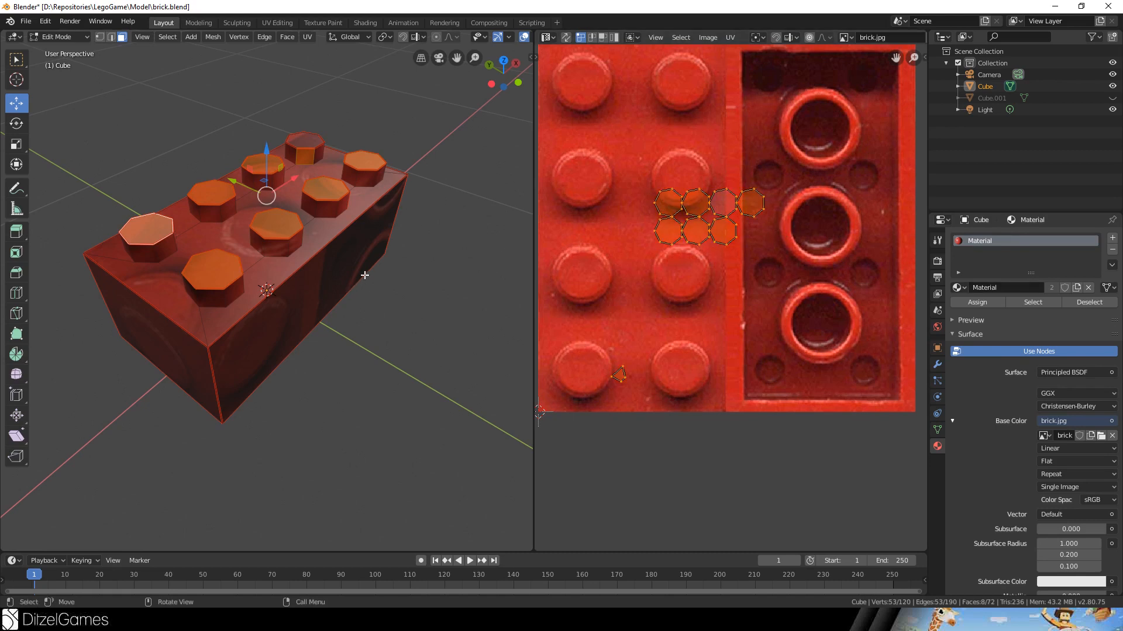
# Move and scale the UV islands of the stud tops, one face at a time, onto the round studs in brick.jpg.
pyautogui.click(363, 161)
pyautogui.press('g')
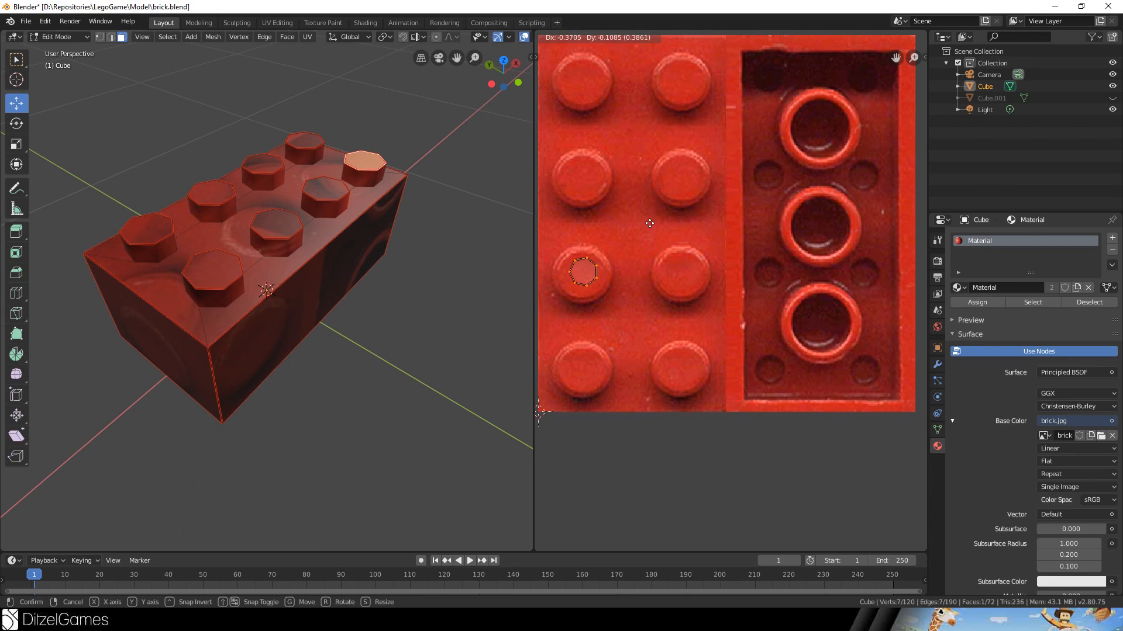
pyautogui.click(648, 227)
pyautogui.press('s')
pyautogui.click(752, 186)
pyautogui.press('g')
pyautogui.click(751, 187)
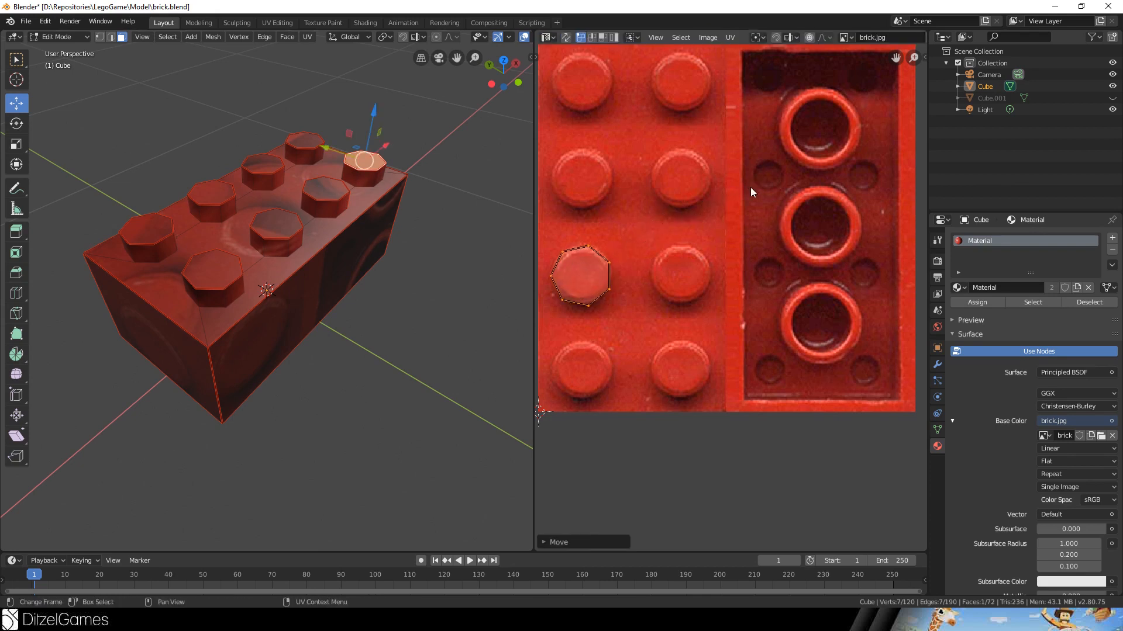
pyautogui.click(313, 137)
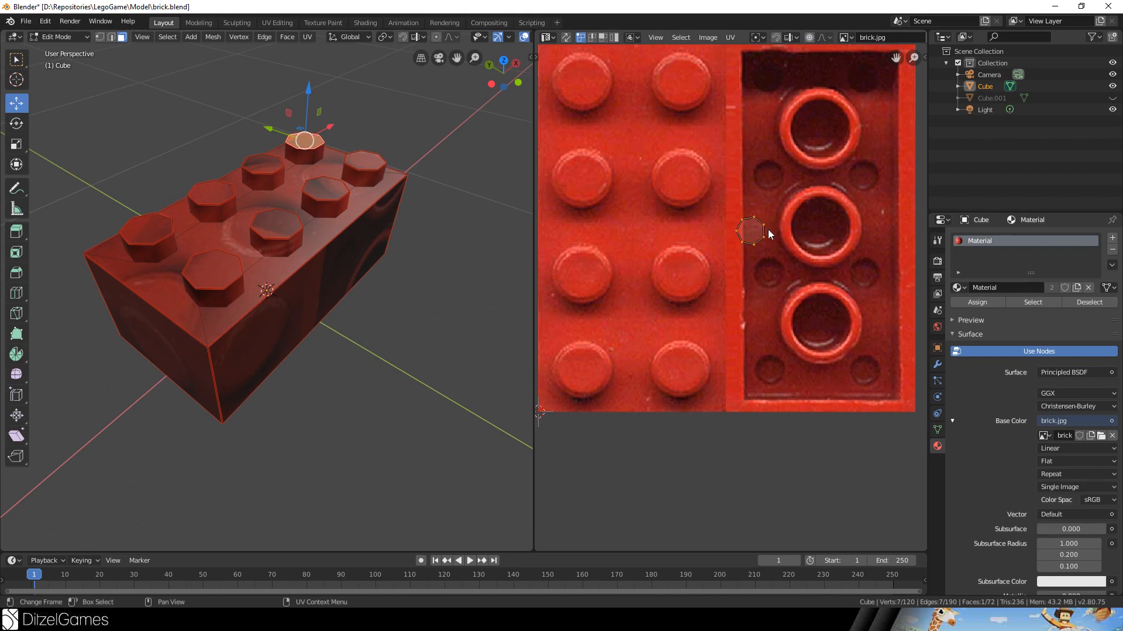
pyautogui.press('s')
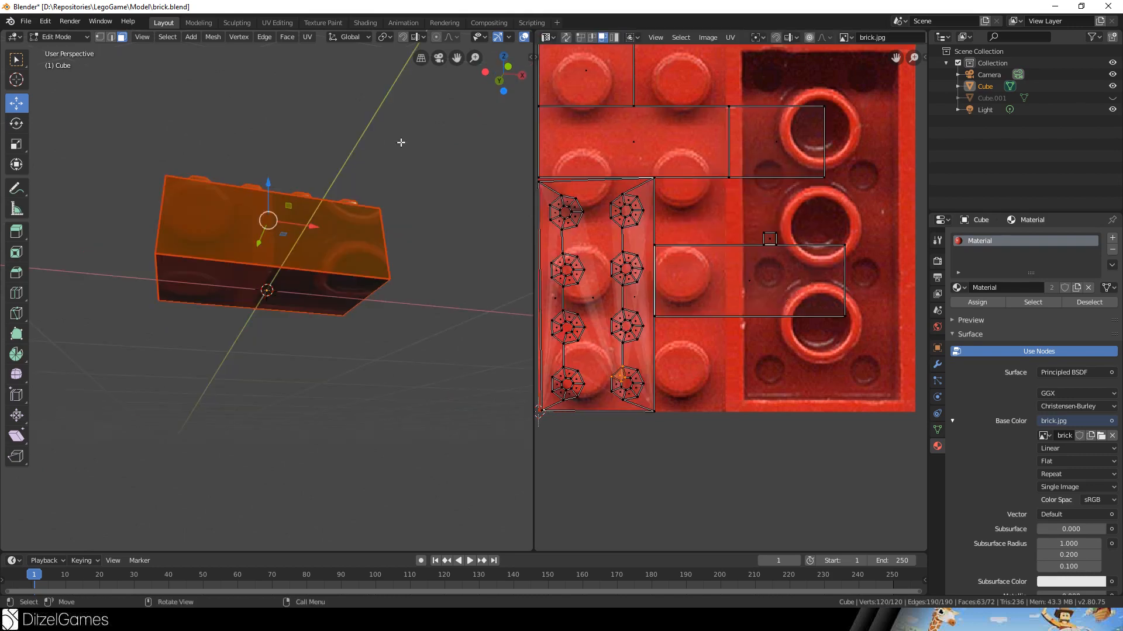
# Shrink, move and rotate the UVs of all faces except the stud tops and bottom into the plain red area between four studs.
pyautogui.moveTo(401, 143); pyautogui.dragTo(311, 358, button='middle')
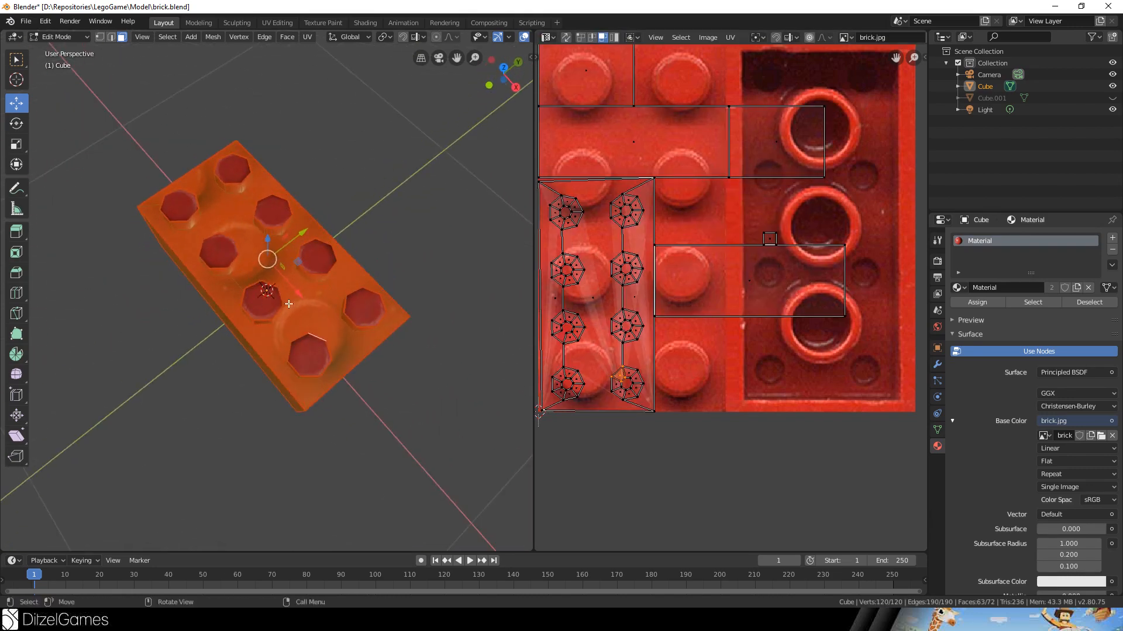
pyautogui.press('a')
pyautogui.press('s')
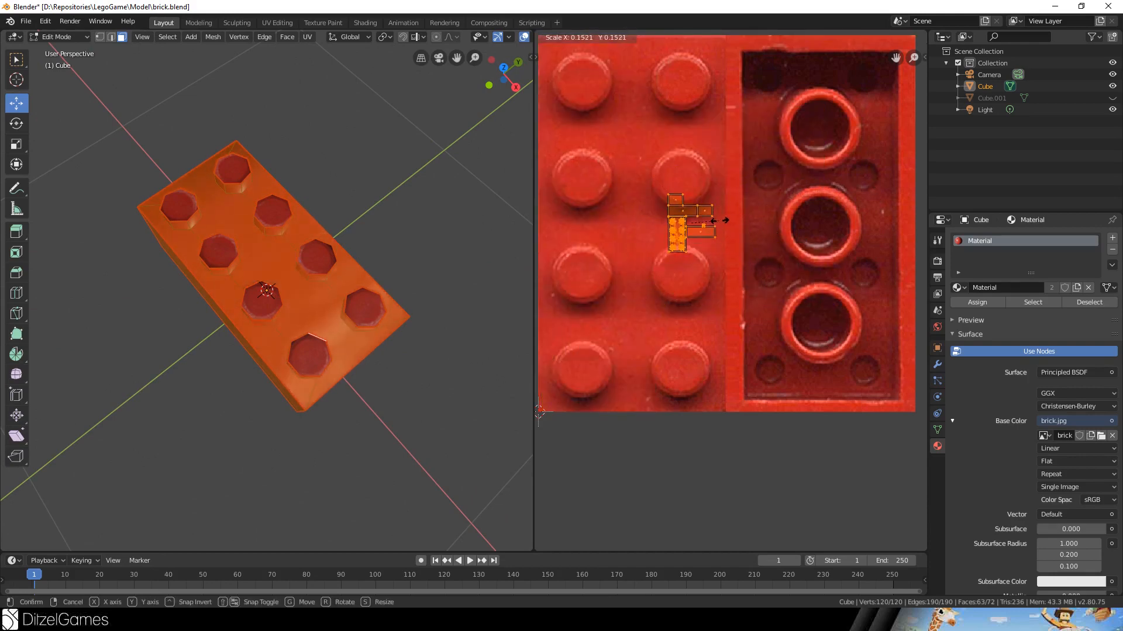
pyautogui.click(718, 220)
pyautogui.press('g')
pyautogui.click(668, 229)
pyautogui.press('s')
pyautogui.click(690, 218)
pyautogui.press('g')
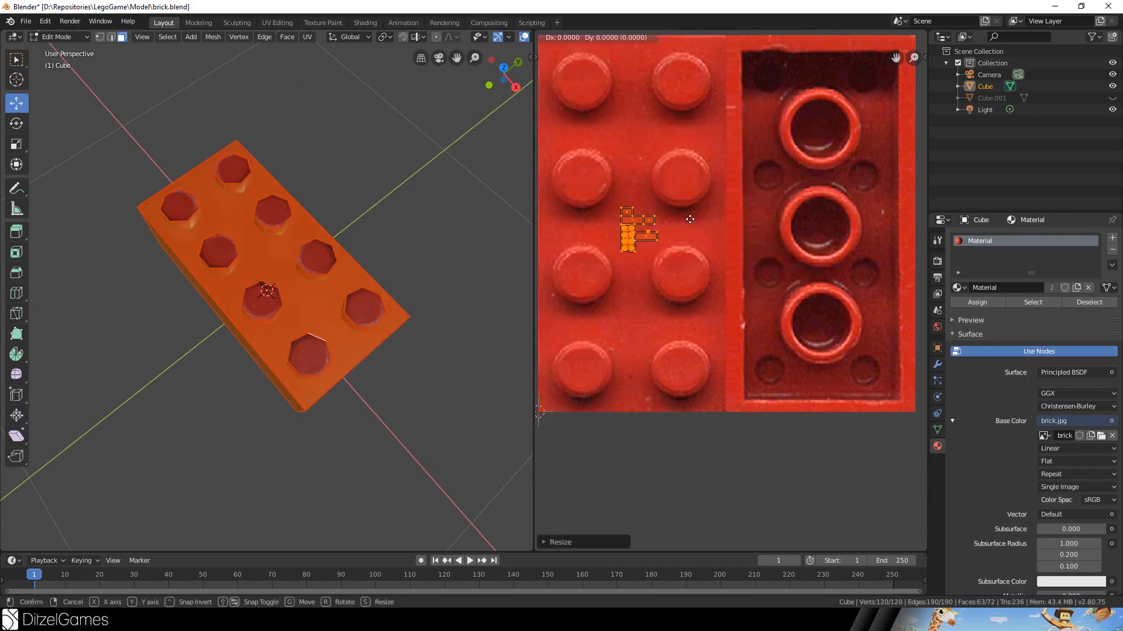
pyautogui.click(691, 221)
pyautogui.press('r')
pyautogui.click(725, 260)
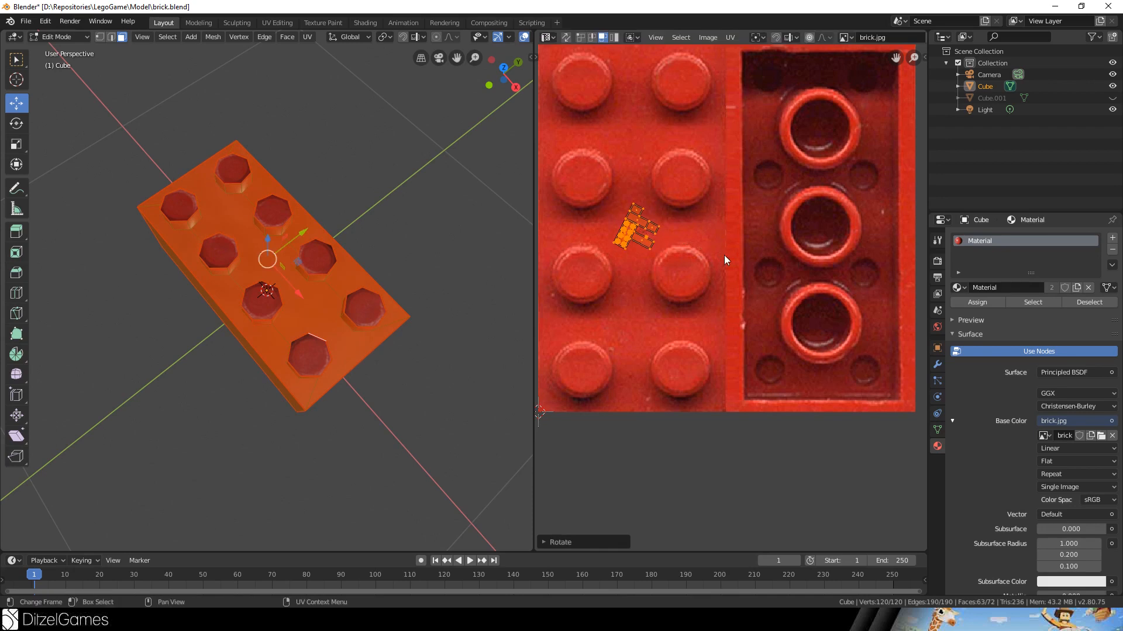
# Select the bottom face, rotate its UV island 90°, fit it over the brick's underside in brick.jpg, and return to Object Mode.
pyautogui.moveTo(410, 342); pyautogui.dragTo(454, 143, button='middle')
pyautogui.click(289, 263)
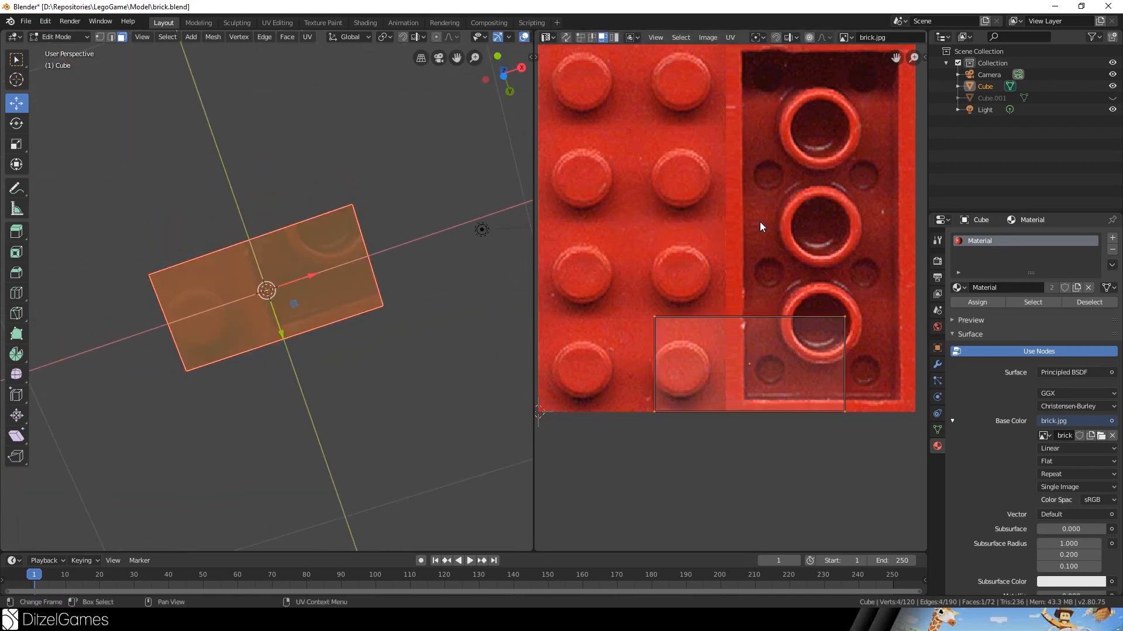
pyautogui.write('r90')
pyautogui.press('Return')
pyautogui.press('g')
pyautogui.click(833, 77)
pyautogui.press('s')
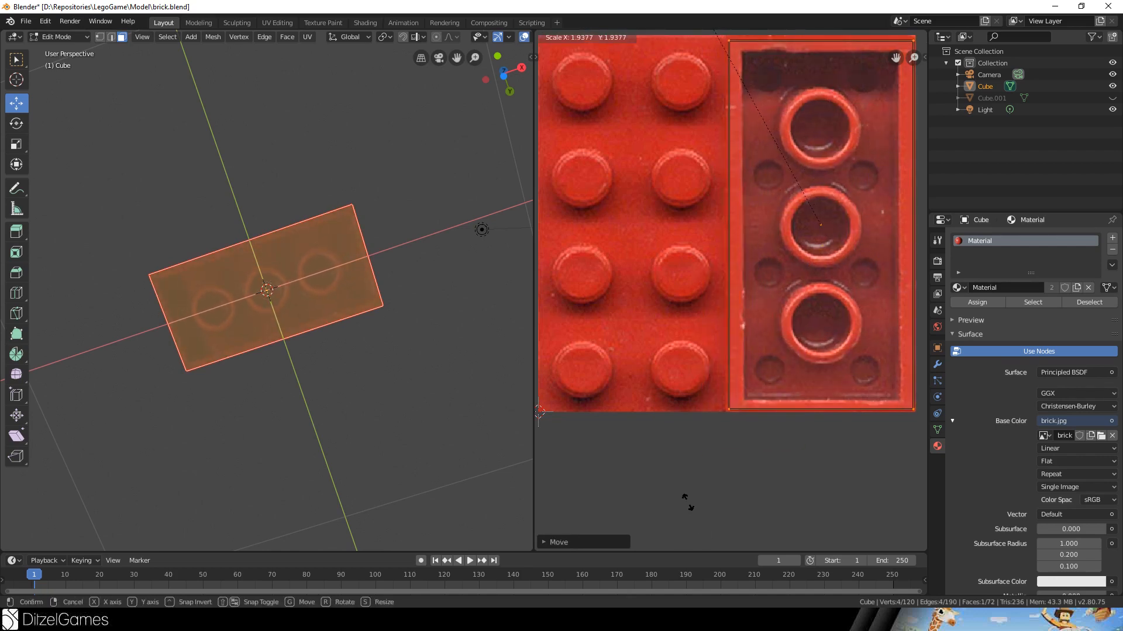
pyautogui.click(689, 498)
pyautogui.press('g')
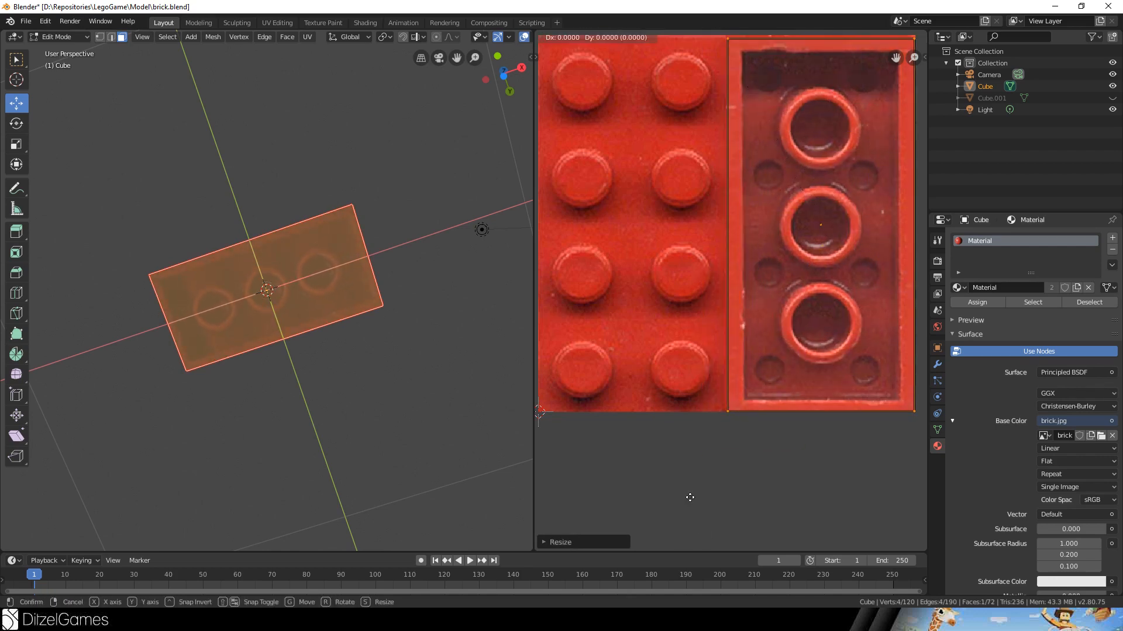
pyautogui.click(690, 497)
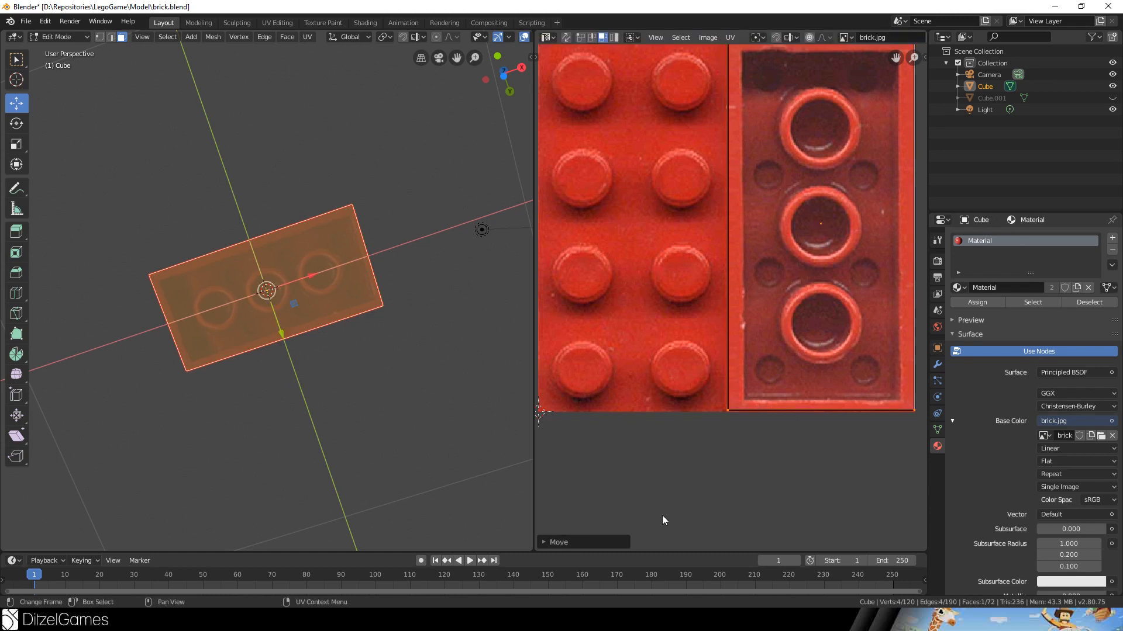
pyautogui.press('Tab')
pyautogui.moveTo(280, 293); pyautogui.dragTo(263, 205, button='middle')
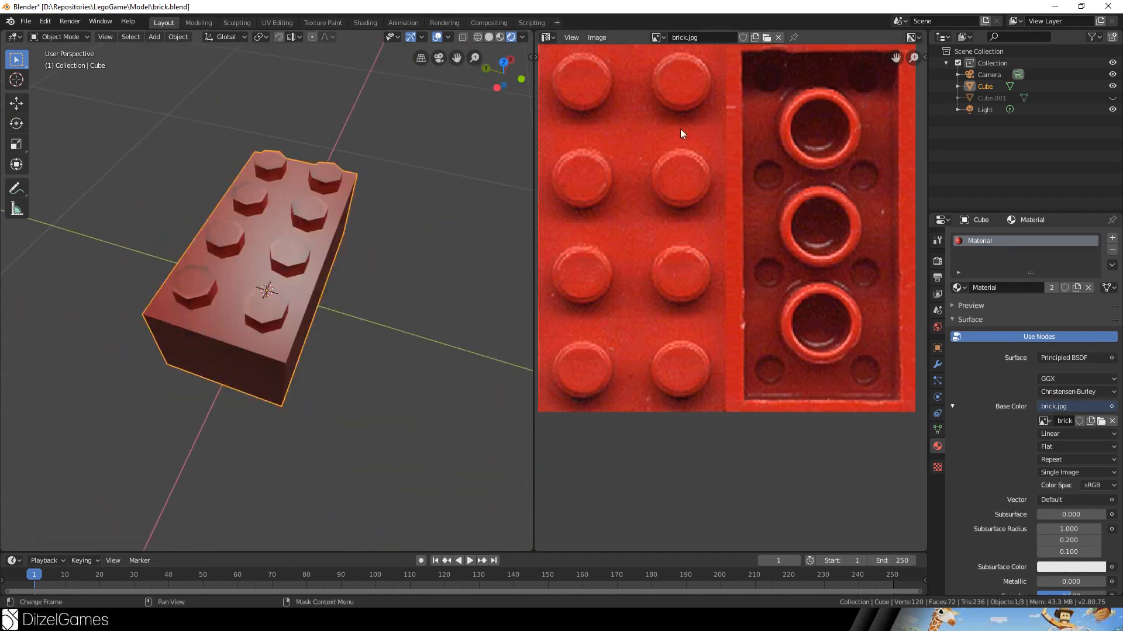
# Rename the studded brick object Cube as Stone.
pyautogui.doubleClick(987, 85)
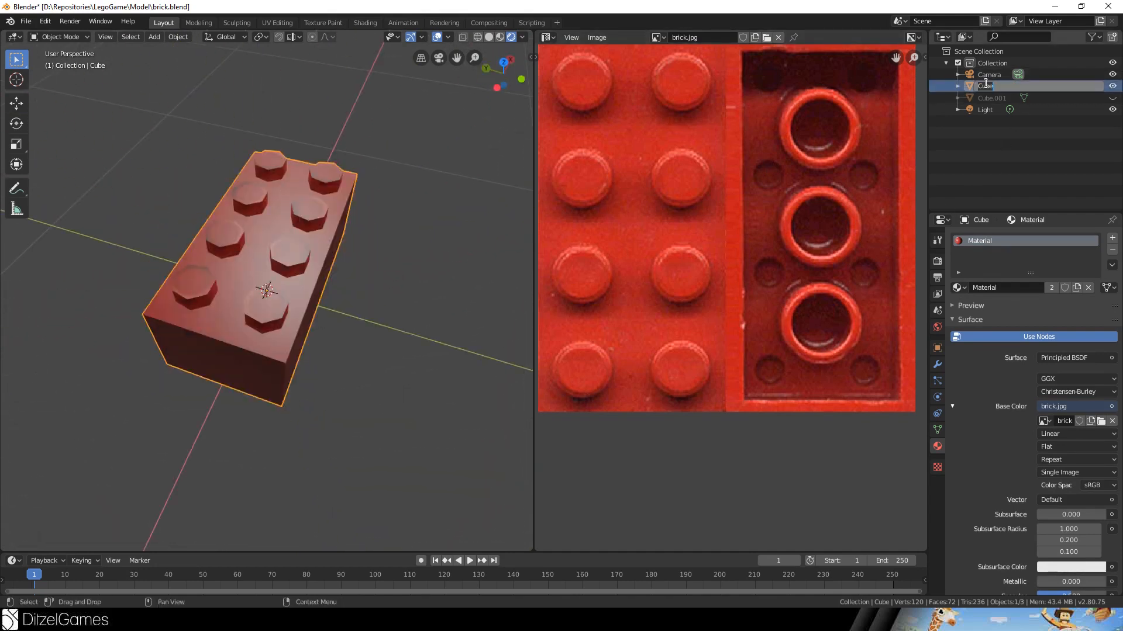
pyautogui.write('Stone')
pyautogui.press('Return')
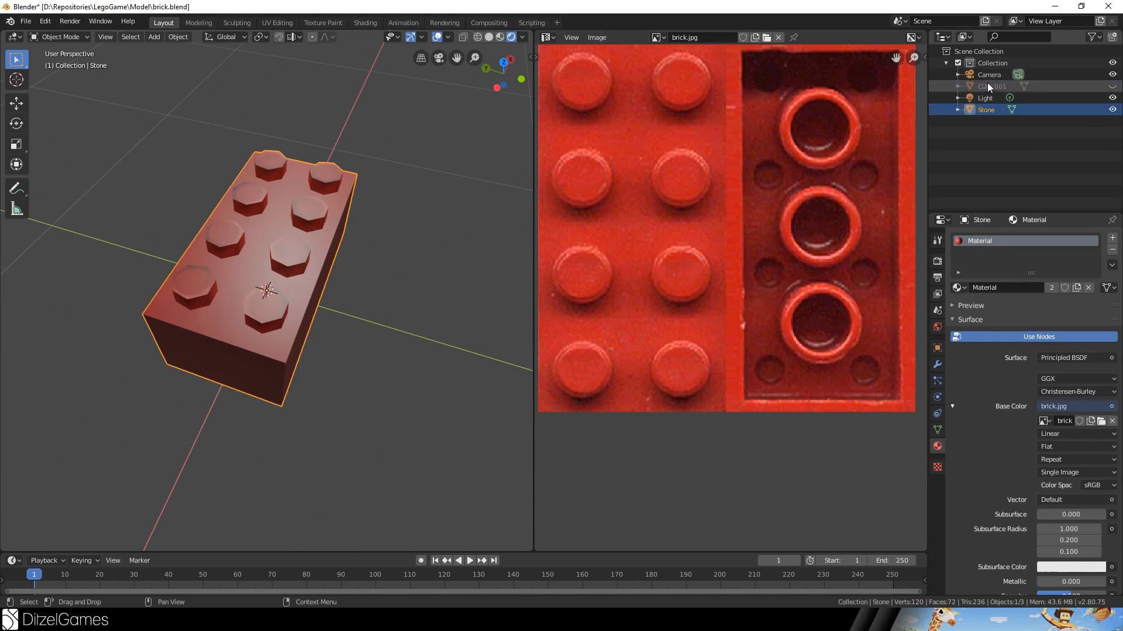
# Unhide Cube.001, hide Stone, and rename Cube.001 as Stone_lp.
pyautogui.click(998, 86)
pyautogui.click(1112, 86)
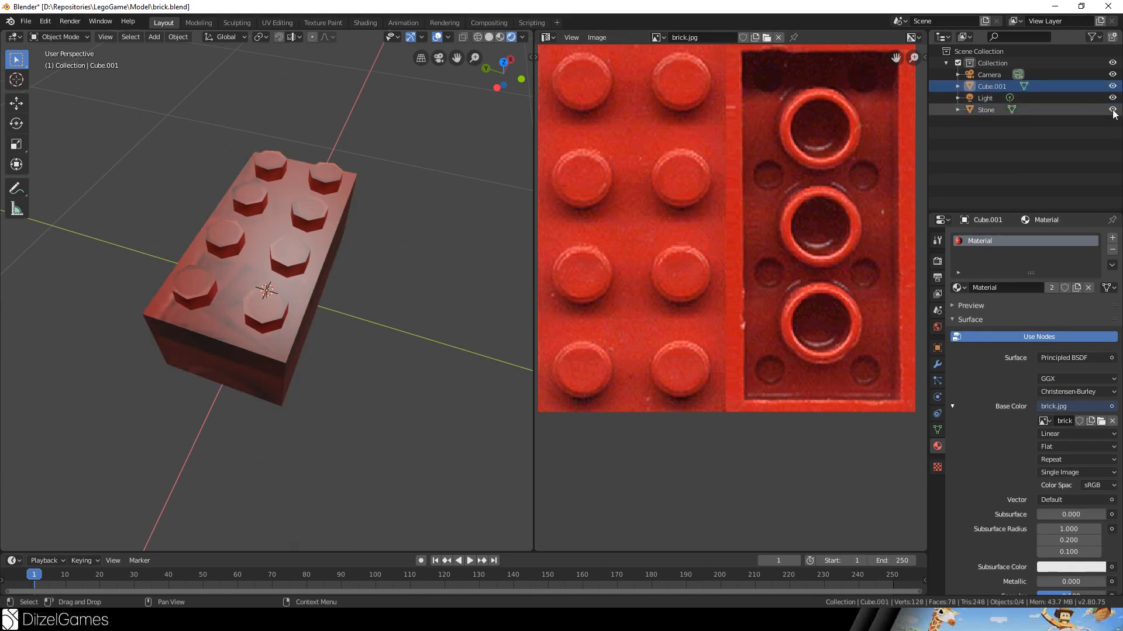
pyautogui.click(1111, 110)
pyautogui.doubleClick(991, 86)
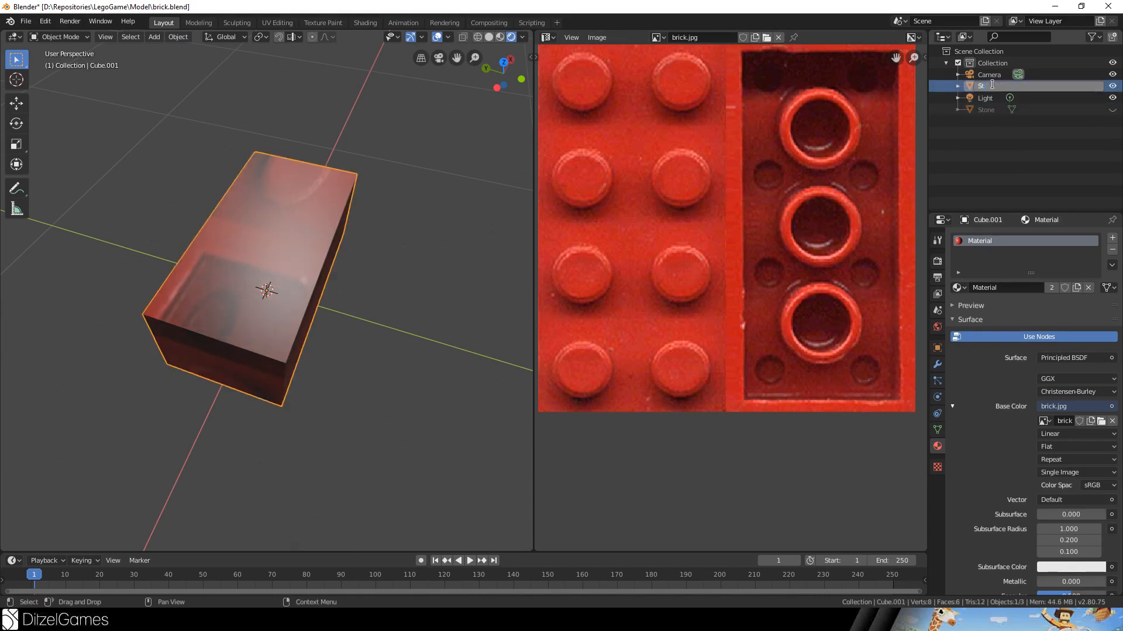
pyautogui.write('Stone_lp')
pyautogui.press('Return')
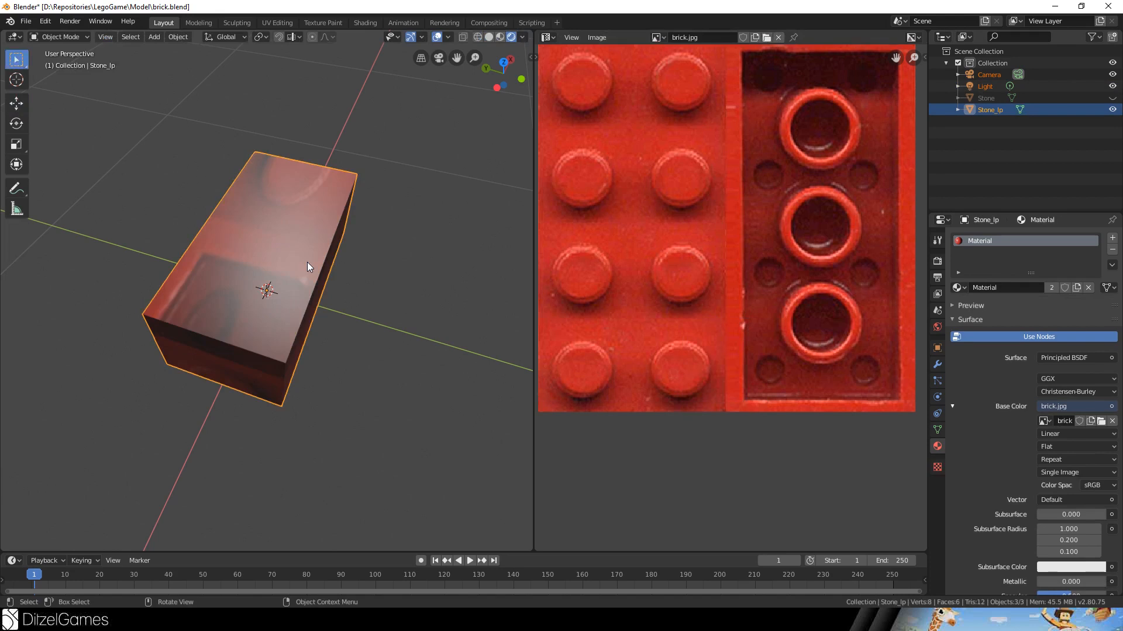
# Mark all edges of Stone_lp as seams in Edit Mode and unwrap the mesh.
pyautogui.press('Tab')
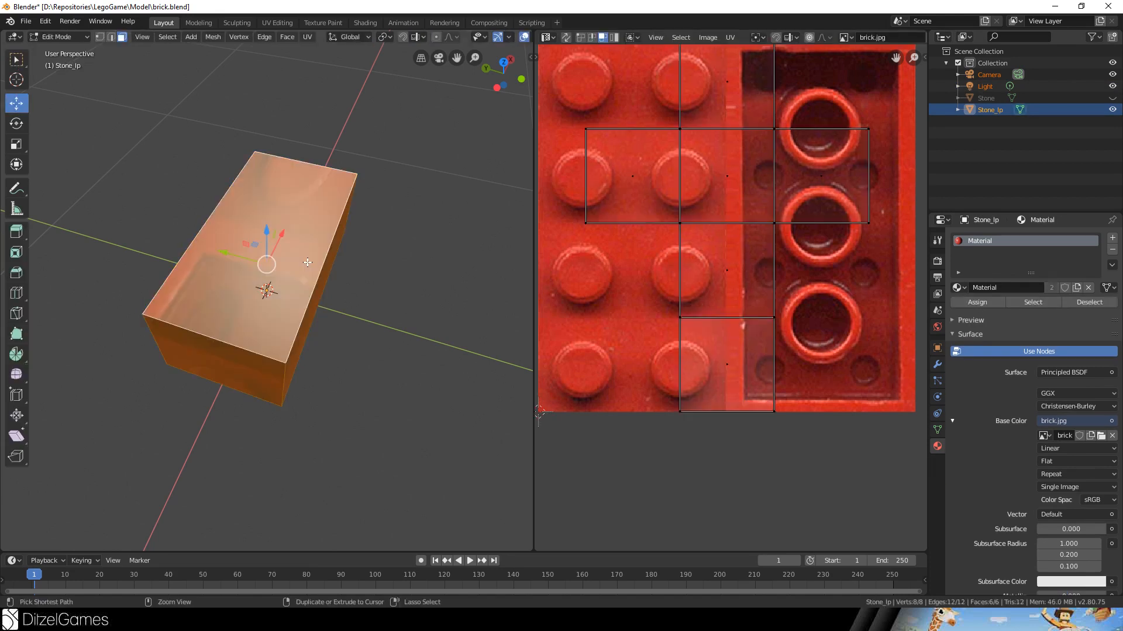
pyautogui.hotkey('ctrl', 'e')
pyautogui.click(307, 261)
pyautogui.press('u')
pyautogui.click(306, 260)
# Shrink all of Stone_lp's UVs and move them into the plain red area between four studs in brick.jpg.
pyautogui.press('a')
pyautogui.press('s')
pyautogui.click(736, 227)
pyautogui.press('g')
pyautogui.click(648, 204)
pyautogui.press('s')
pyautogui.click(701, 199)
# Select Stone_lp's bottom face and fit its enlarged UVs over the brick's underside with the three rings in brick.jpg.
pyautogui.moveTo(376, 321); pyautogui.dragTo(353, 185, button='middle')
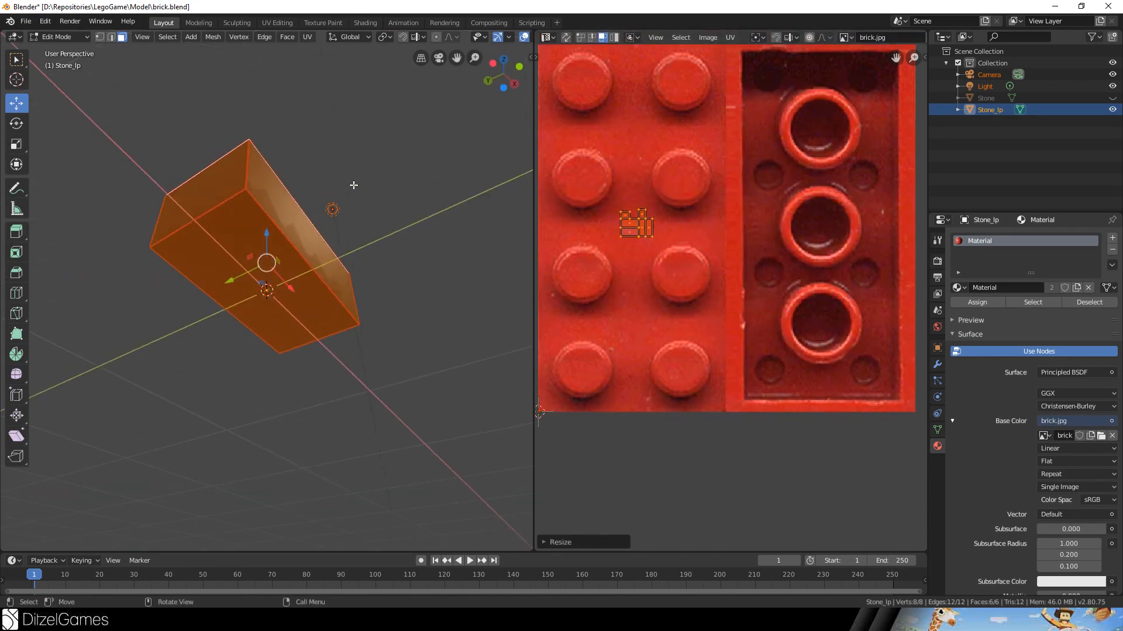
pyautogui.click(267, 264)
pyautogui.click(237, 225)
pyautogui.moveTo(724, 191); pyautogui.dragTo(727, 263, button='middle')
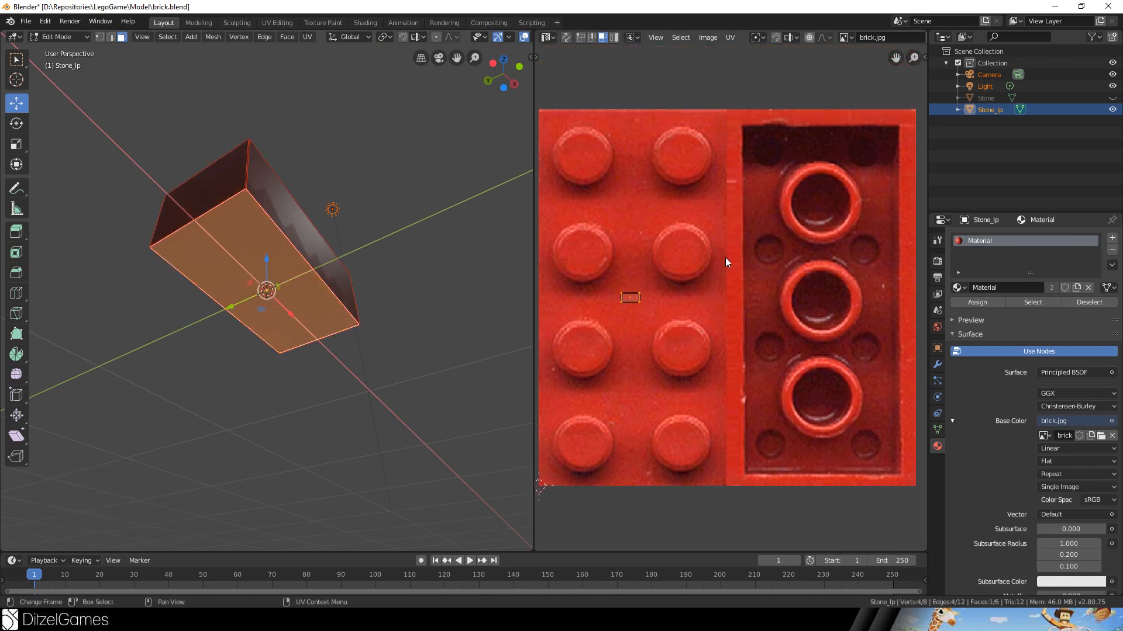
pyautogui.press('s')
pyautogui.click(730, 271)
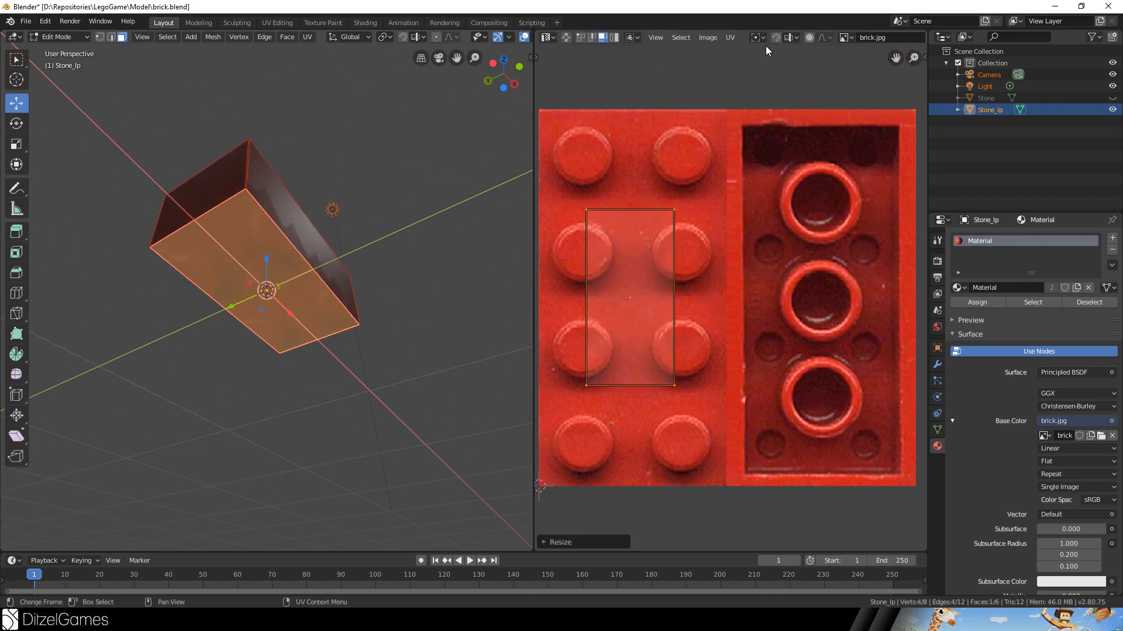
pyautogui.press('g')
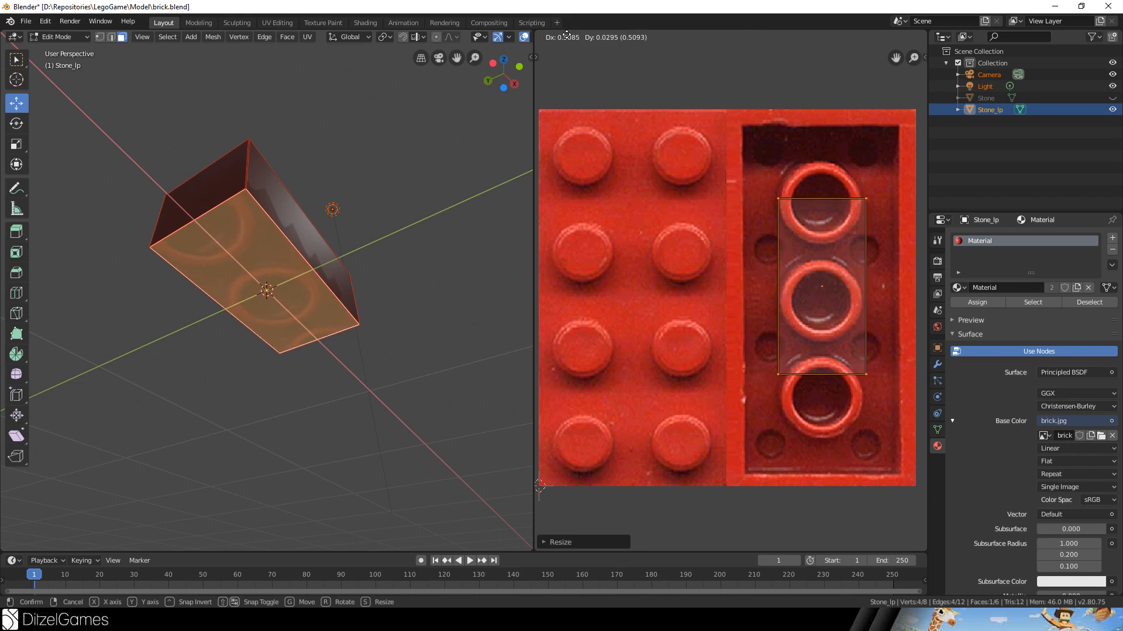
pyautogui.click(562, 48)
pyautogui.press('s')
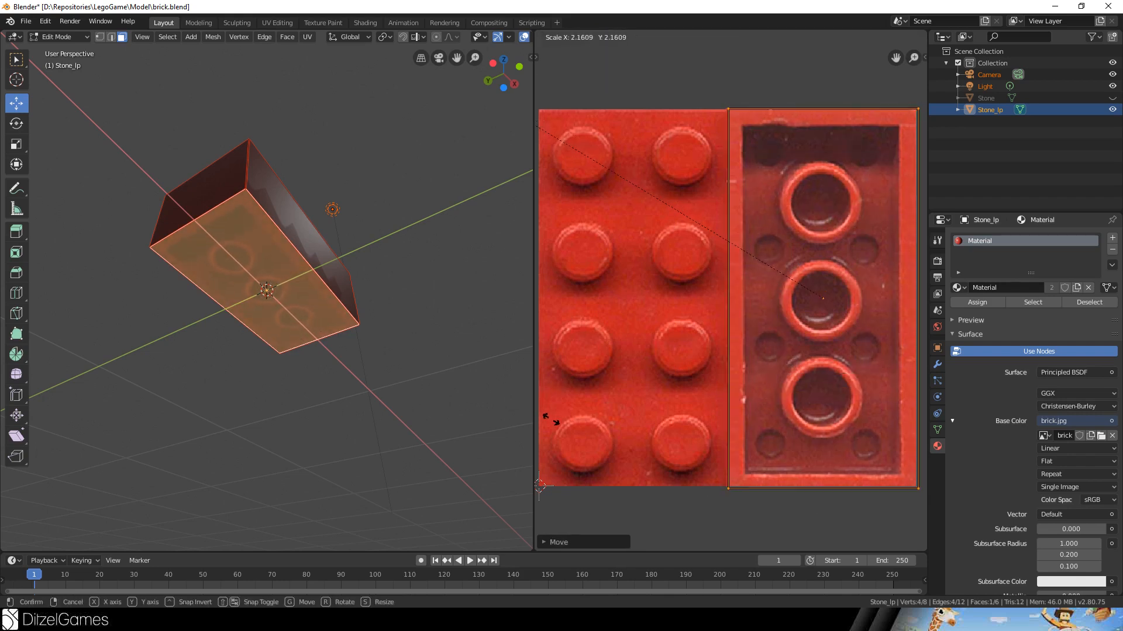
pyautogui.click(564, 427)
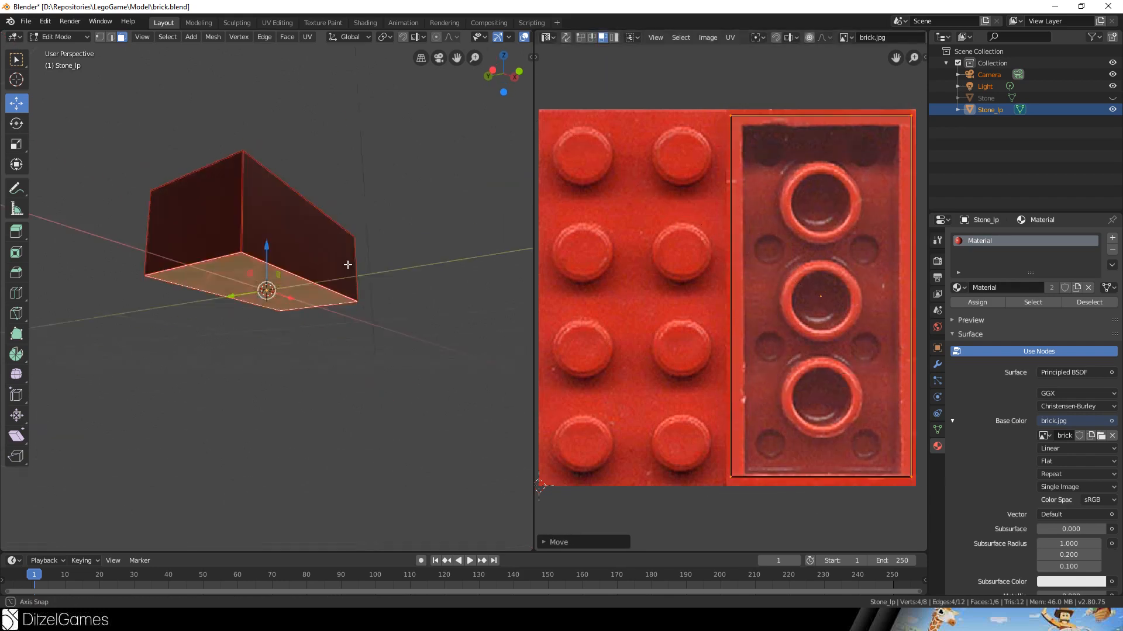
# Rotate the UVs of Stone_lp's top face by 90° and enlarge them over the studded side in brick.jpg.
pyautogui.moveTo(345, 264); pyautogui.dragTo(290, 331, button='middle')
pyautogui.hotkey('ctrl', 'z')
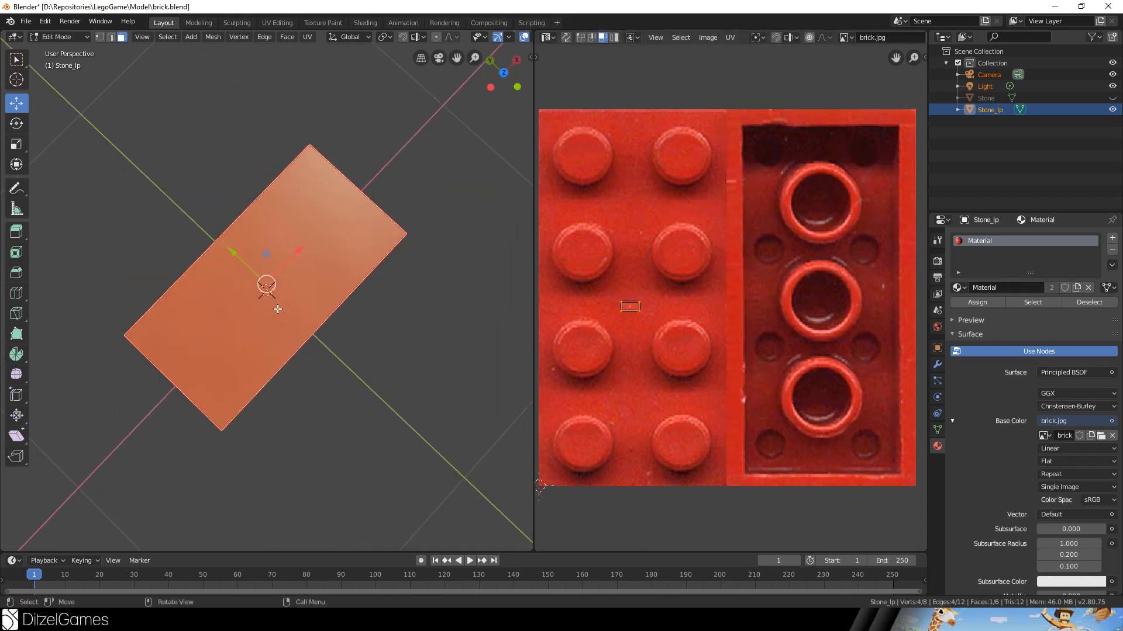
pyautogui.write('r90')
pyautogui.press('Return')
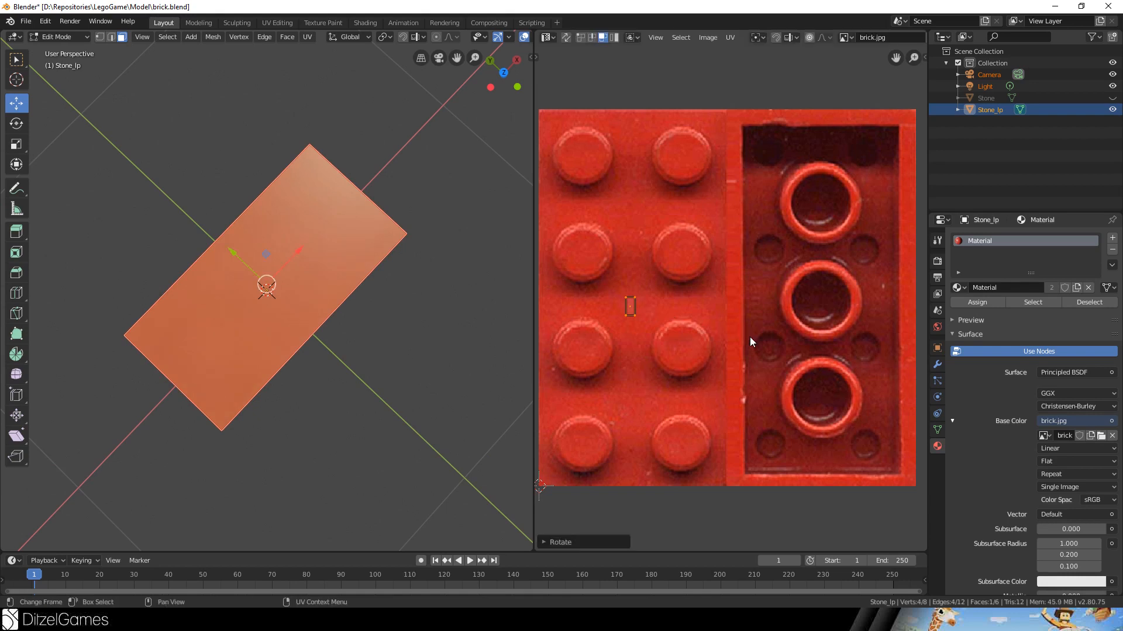
pyautogui.press('s')
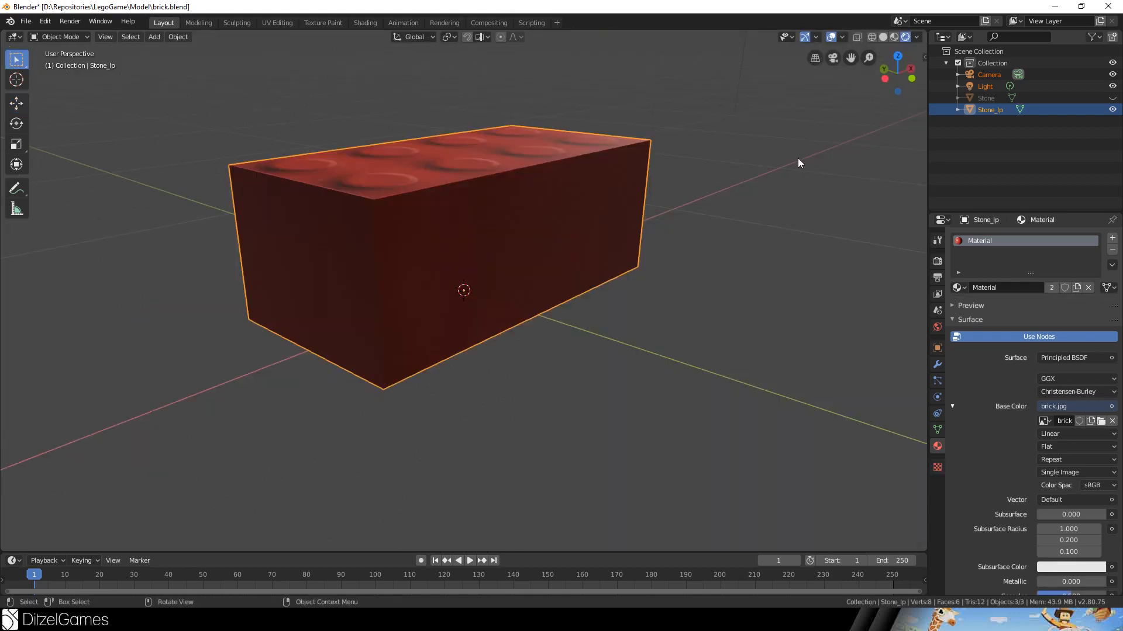
# Add an empty of type Arrows at the world origin.
pyautogui.rightClick(977, 129)
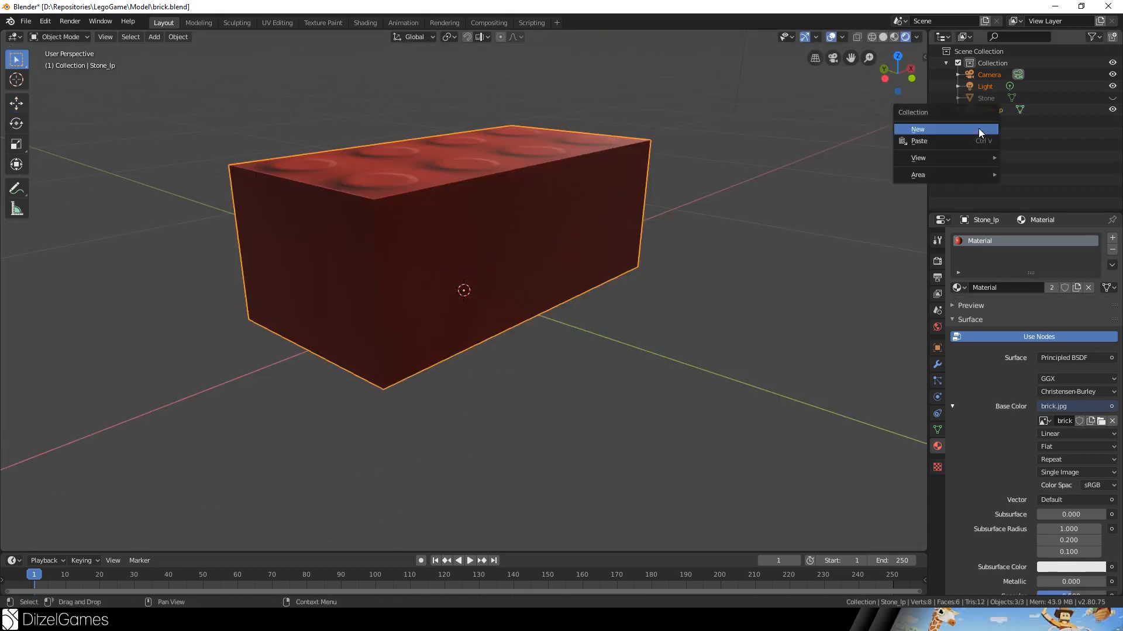
pyautogui.click(154, 37)
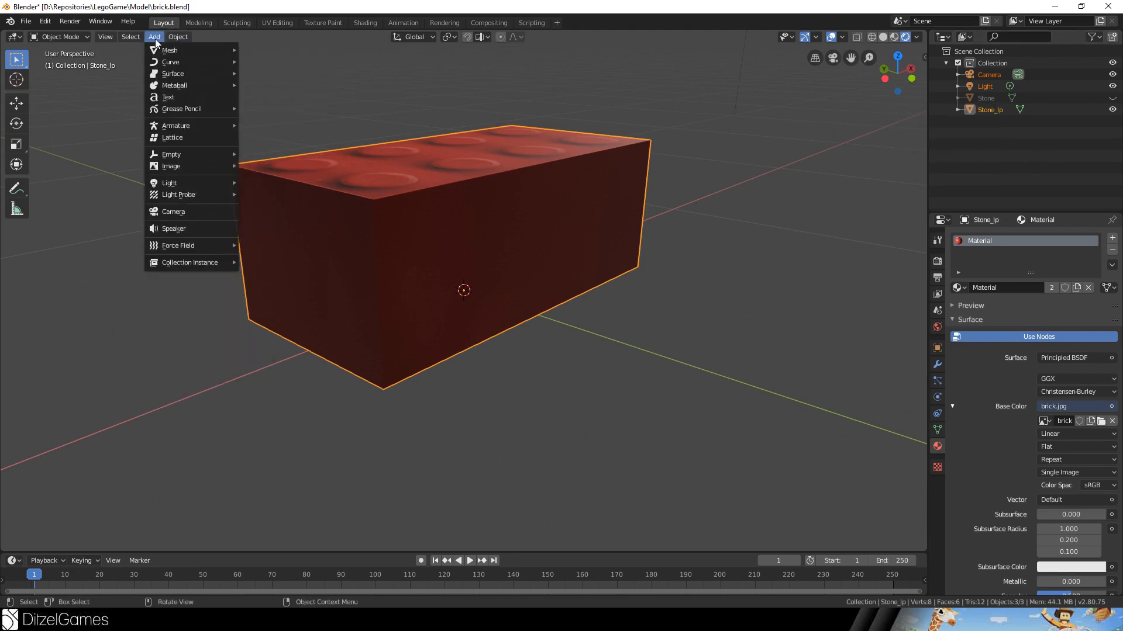
pyautogui.moveTo(175, 156)
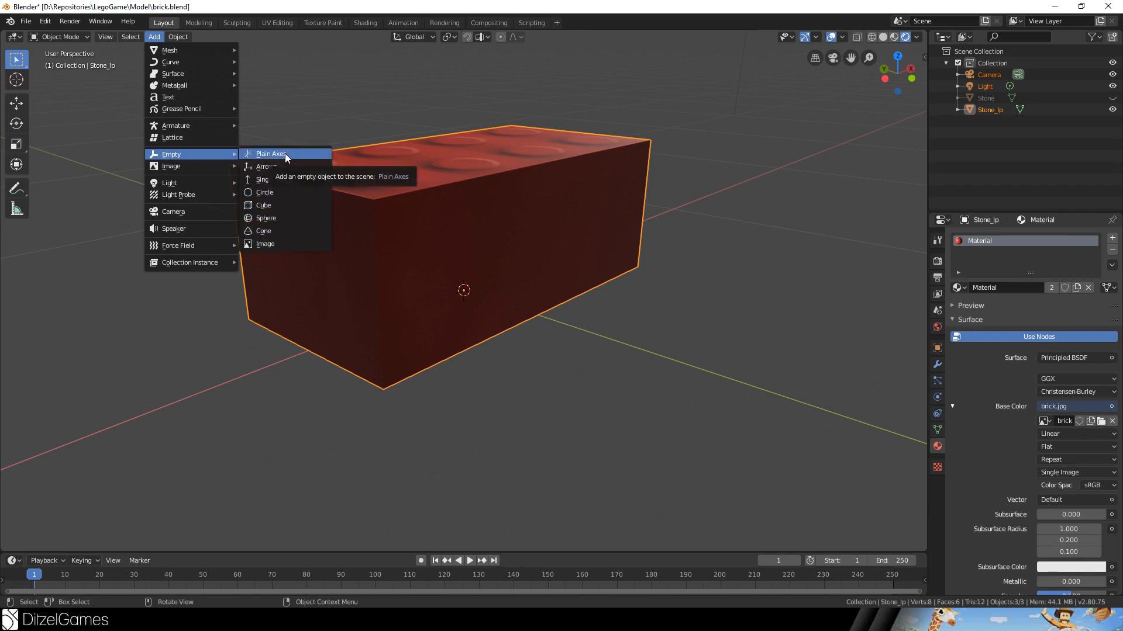
pyautogui.click(290, 166)
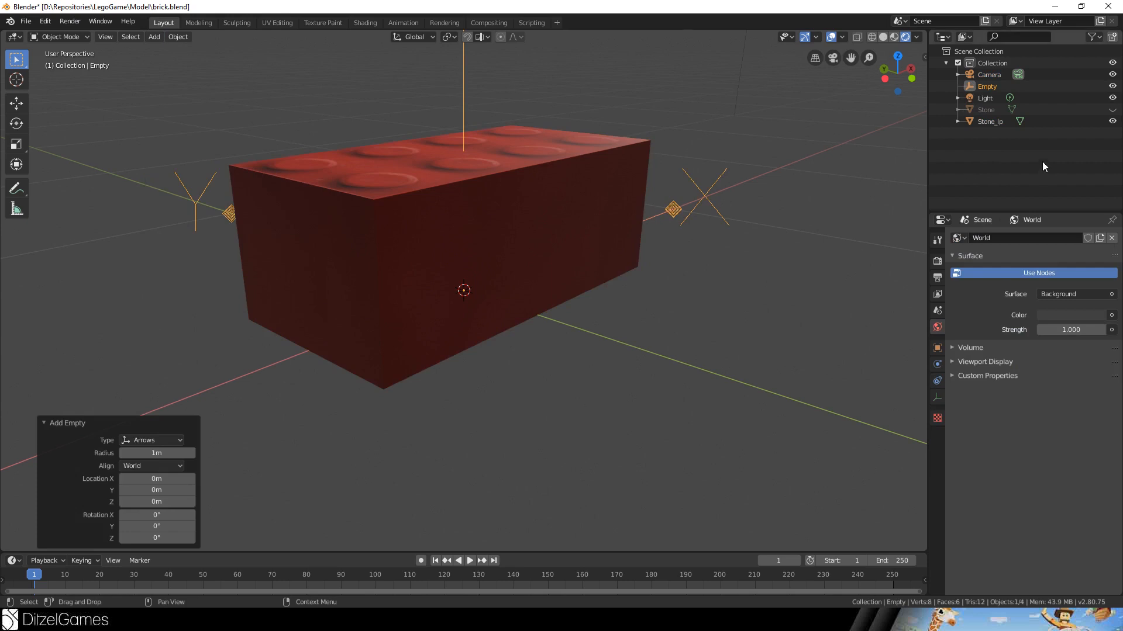
# Select Stone, Stone_lp and the Empty, set the Empty as their parent with the Object option, and expand its hierarchy.
pyautogui.click(994, 111)
pyautogui.doubleClick(988, 121)
pyautogui.press('Return')
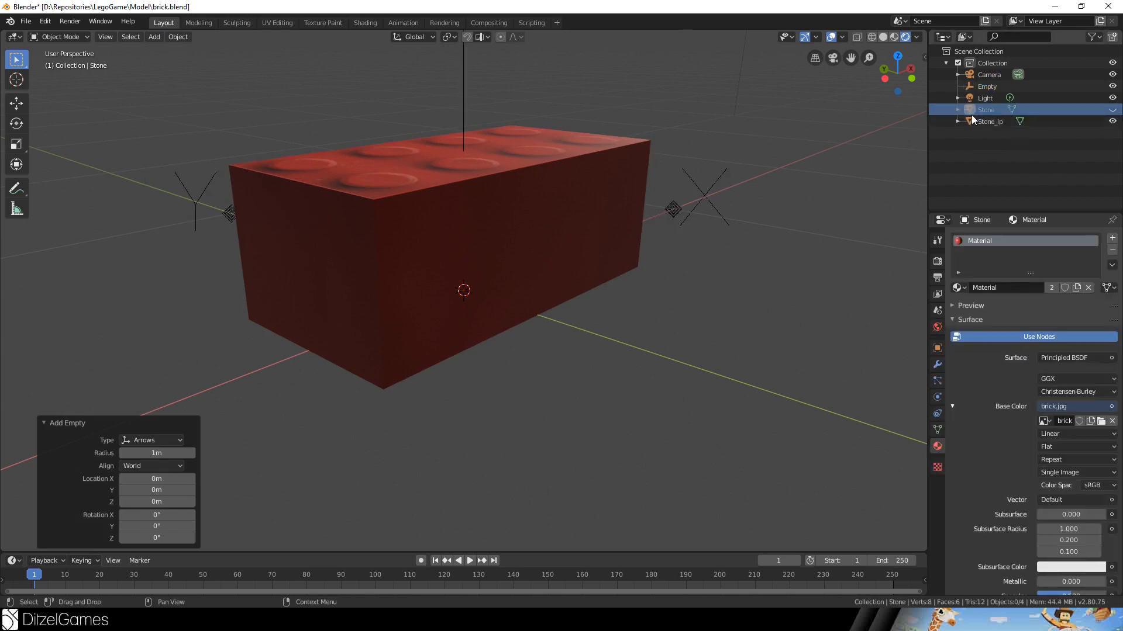
pyautogui.click(972, 117)
pyautogui.keyDown('ctrl'); pyautogui.click(975, 83); pyautogui.keyUp('ctrl')
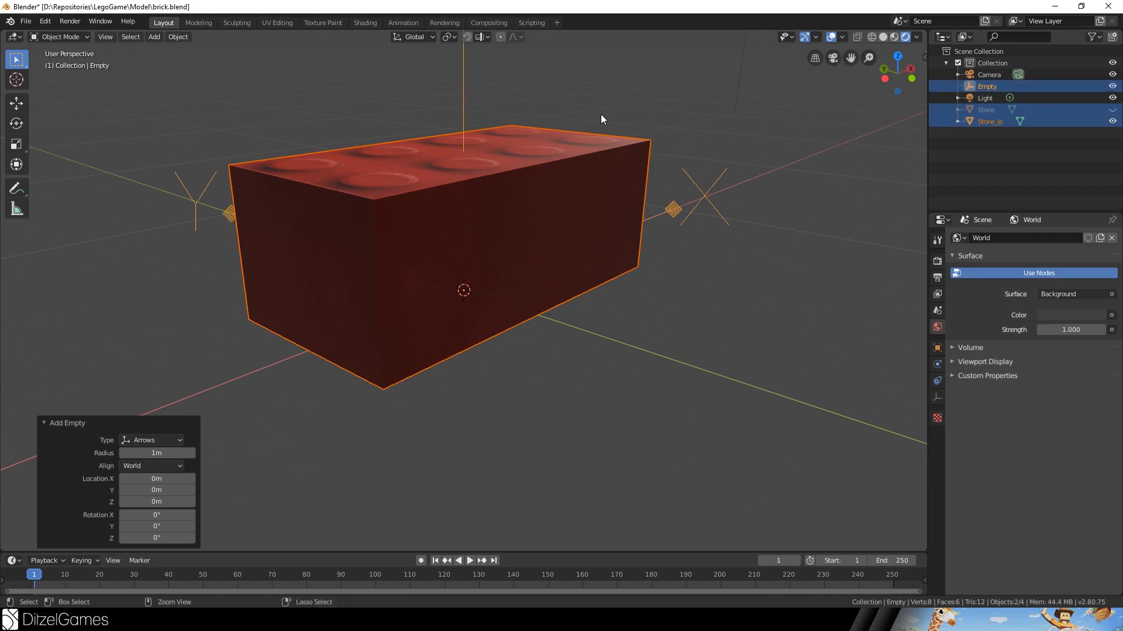
pyautogui.hotkey('ctrl', 'p')
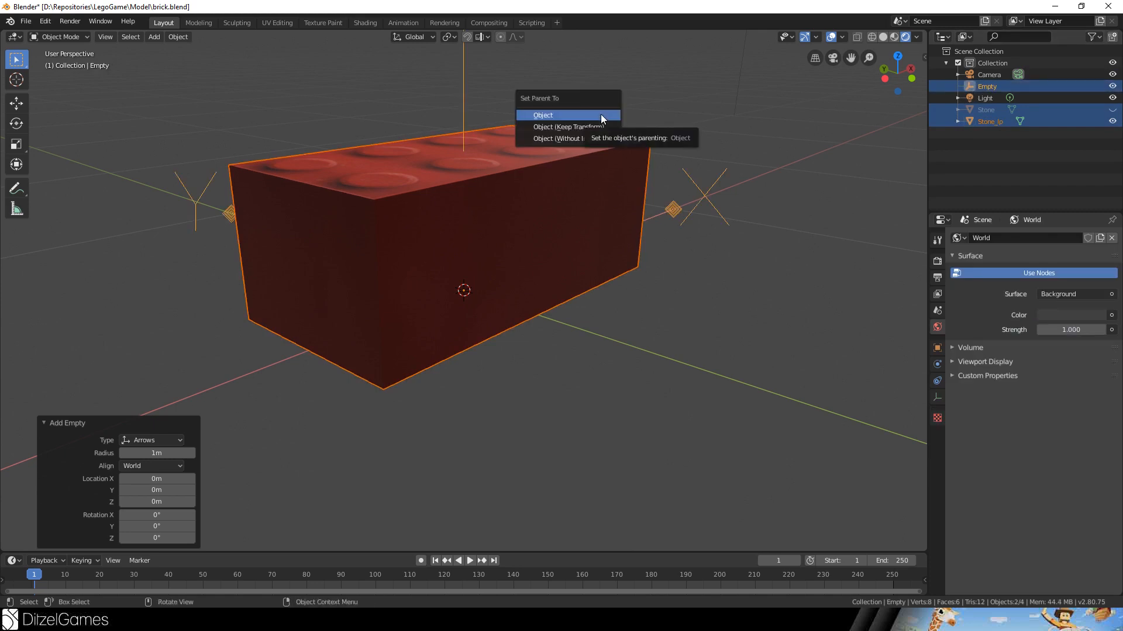
pyautogui.click(602, 117)
pyautogui.click(956, 85)
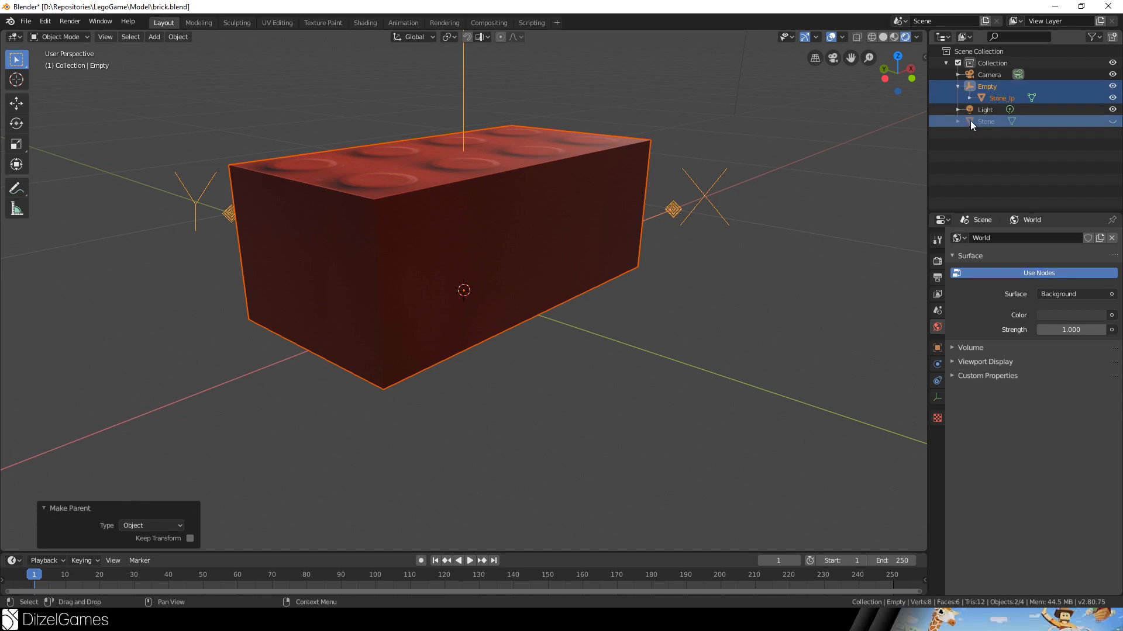
# Unhide Stone and parent it to the Empty with the Object option.
pyautogui.click(983, 122)
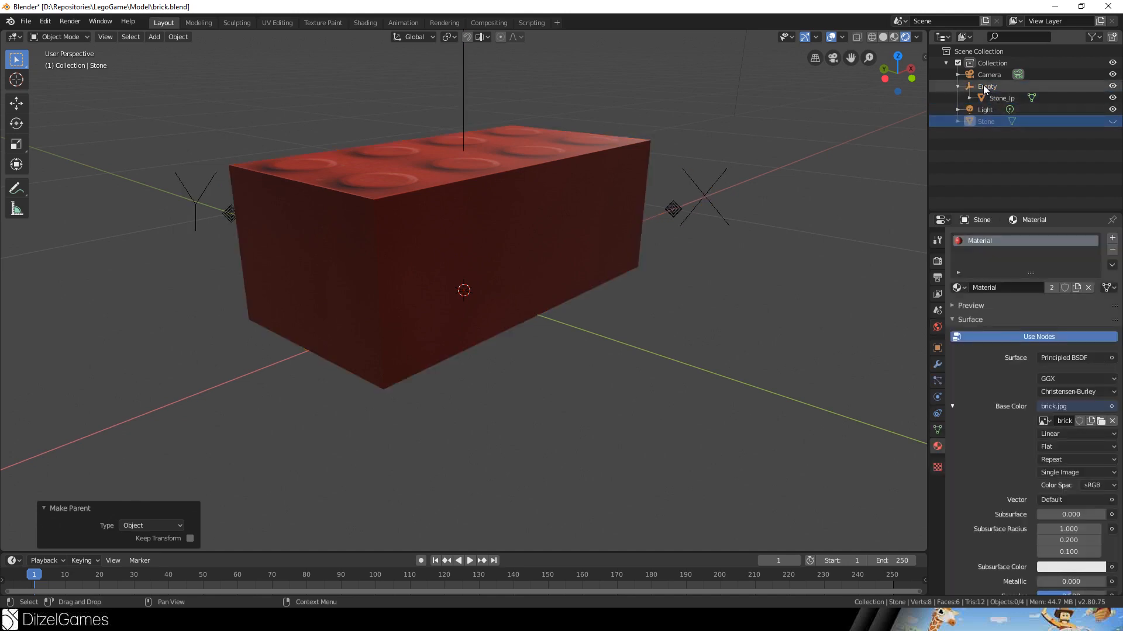
pyautogui.click(984, 85)
pyautogui.hotkey('ctrl', 'p')
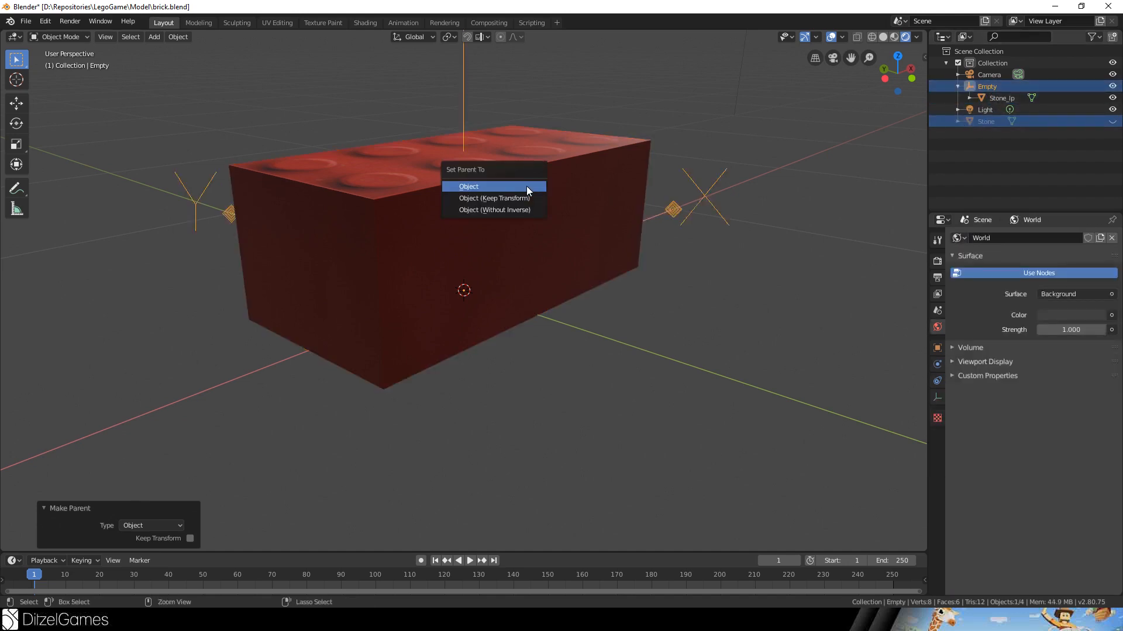
pyautogui.click(526, 186)
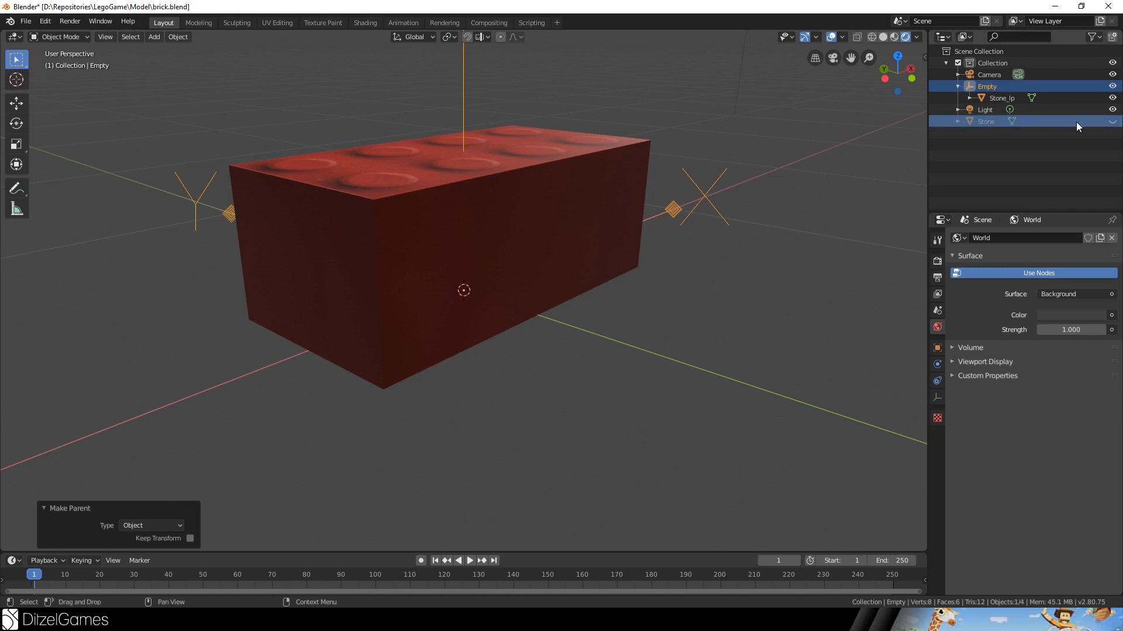
pyautogui.click(1112, 121)
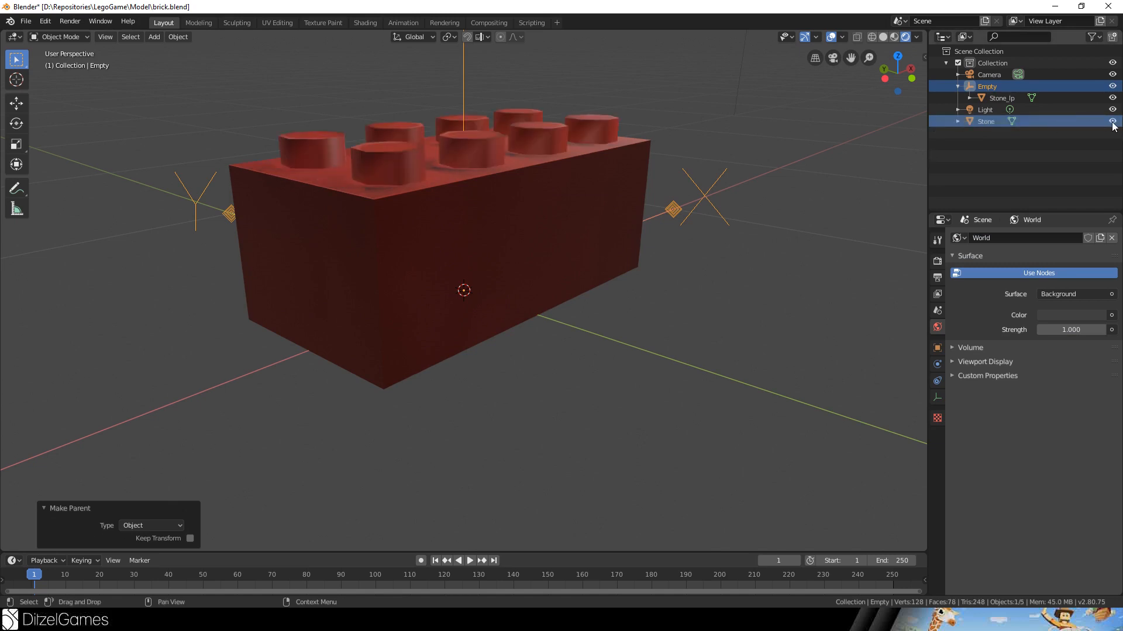
pyautogui.hotkey('ctrl', 'p')
pyautogui.click(611, 203)
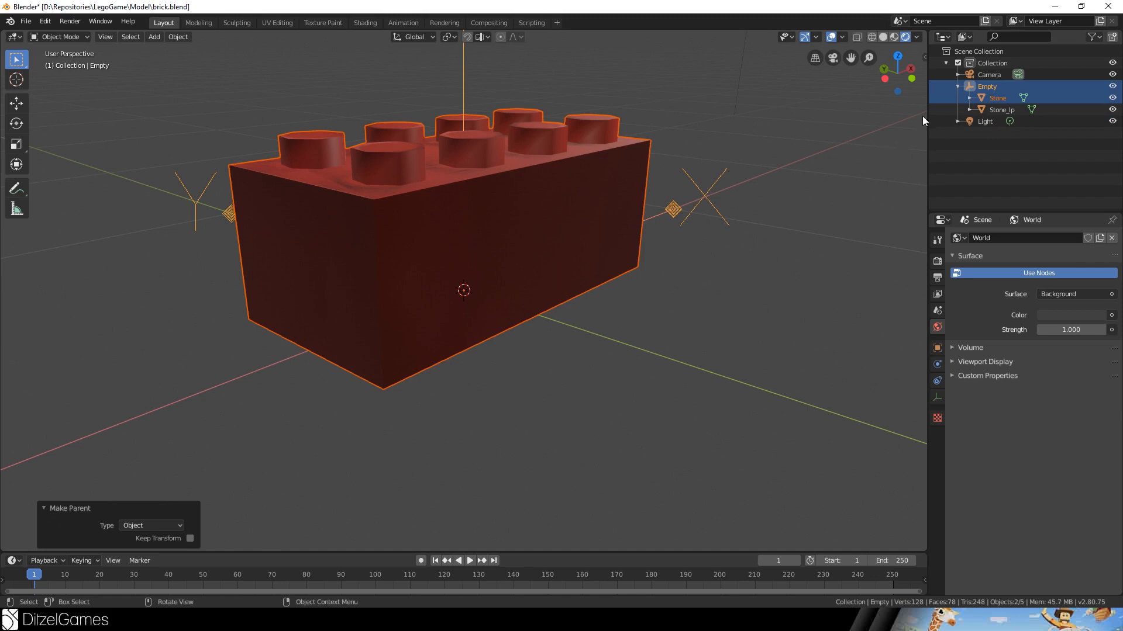
# Select the Empty together with its children Stone and Stone_lp, and save brick.blend.
pyautogui.click(984, 86)
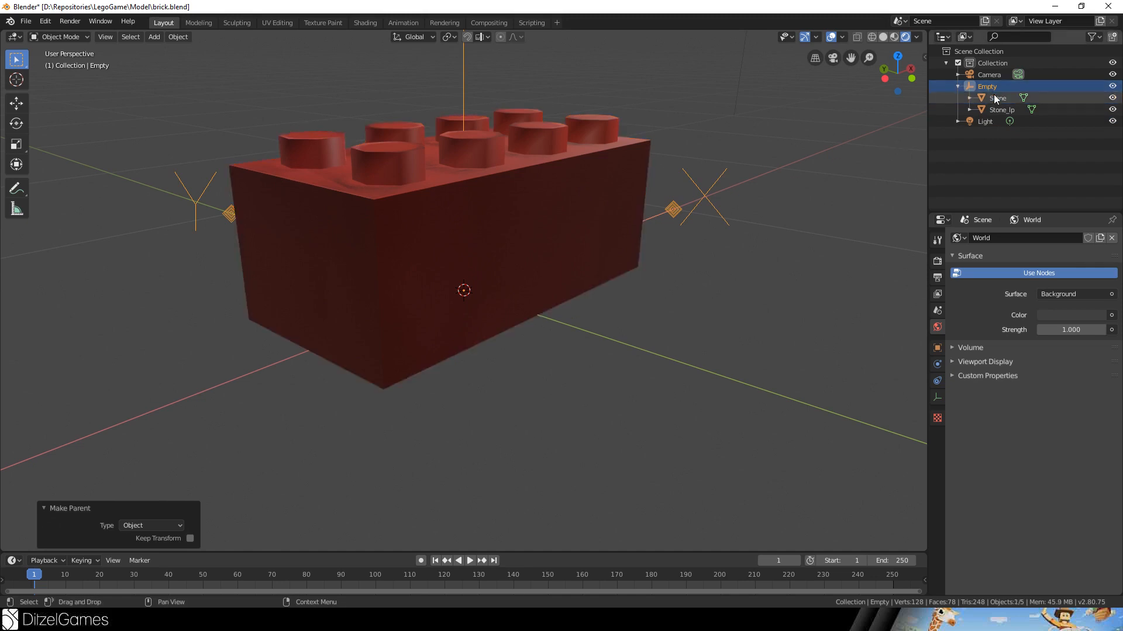
pyautogui.click(1000, 110)
pyautogui.click(986, 86)
pyautogui.moveTo(581, 120); pyautogui.dragTo(715, 116, button='middle')
pyautogui.scroll(-8, 659, 187)
pyautogui.moveTo(633, 209); pyautogui.dragTo(556, 267, button='middle')
pyautogui.scroll(3, 556, 266)
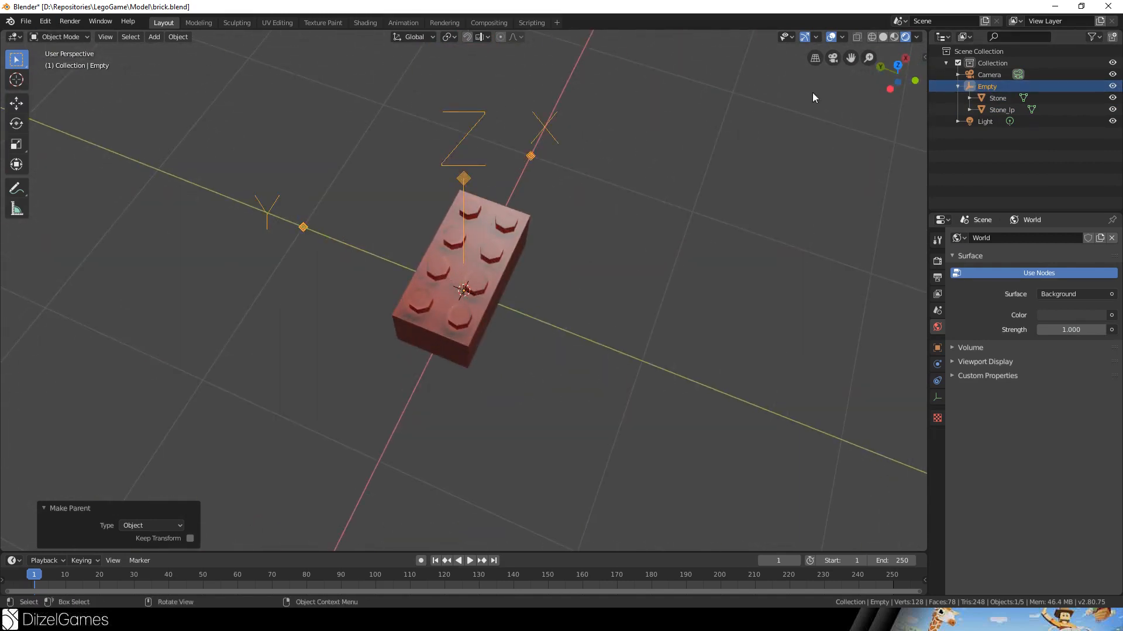
pyautogui.keyDown('shift'); pyautogui.click(994, 109); pyautogui.keyUp('shift')
pyautogui.hotkey('ctrl', 's')
# Export the brick in FBX format as brick.fbx into the Unity project's Assets/Object/Bricks folder.
pyautogui.click(25, 22)
pyautogui.moveTo(51, 194)
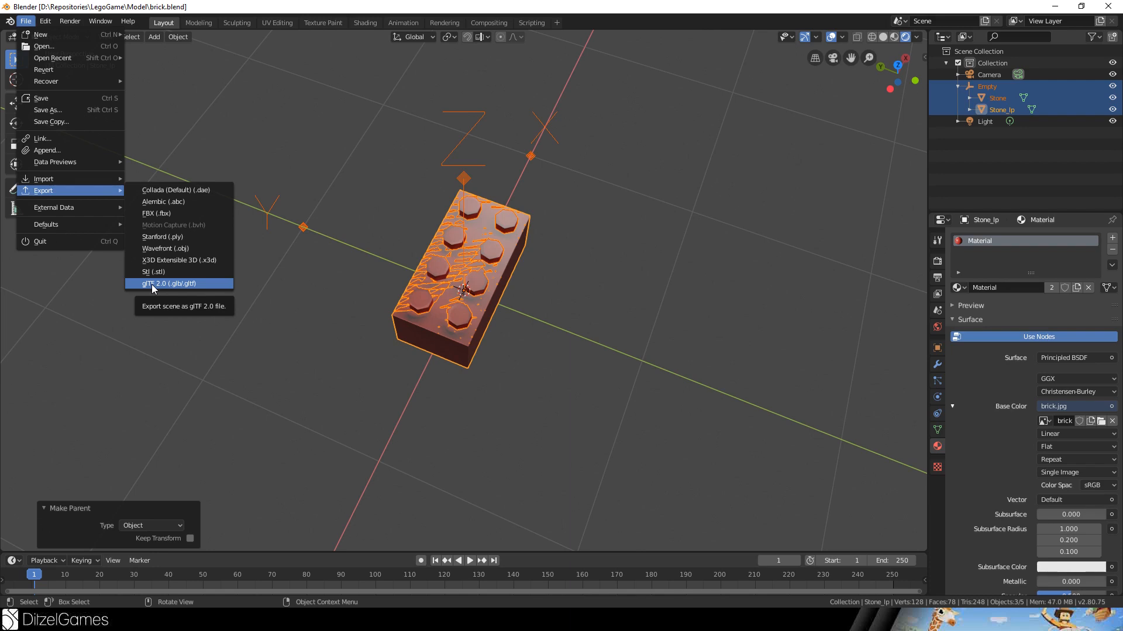
pyautogui.click(189, 213)
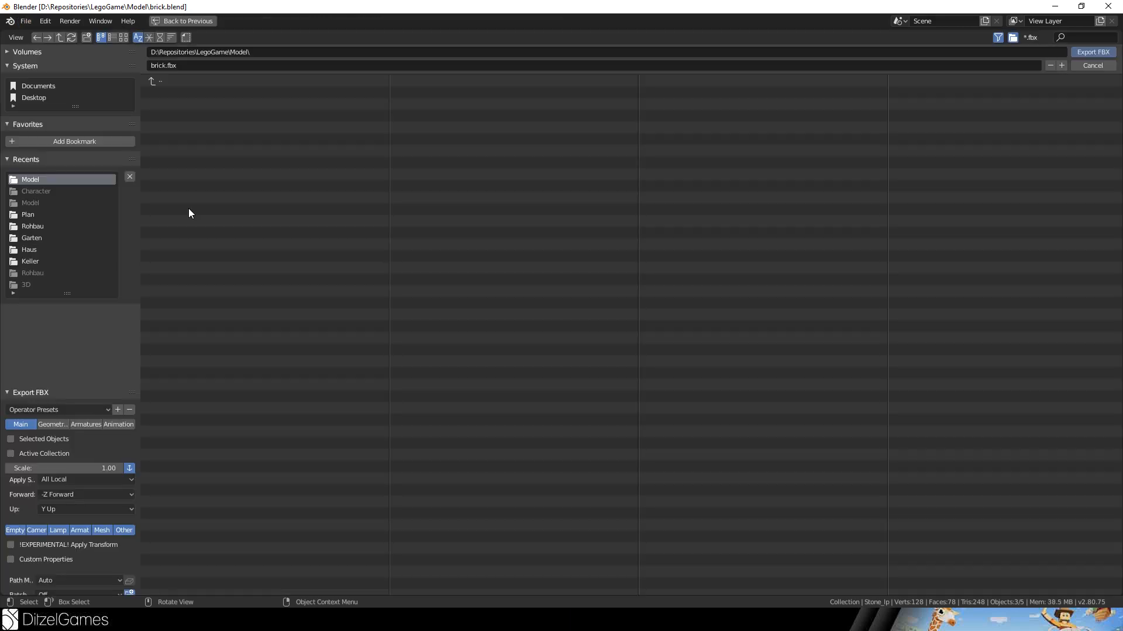
pyautogui.click(157, 82)
pyautogui.click(166, 93)
pyautogui.click(166, 94)
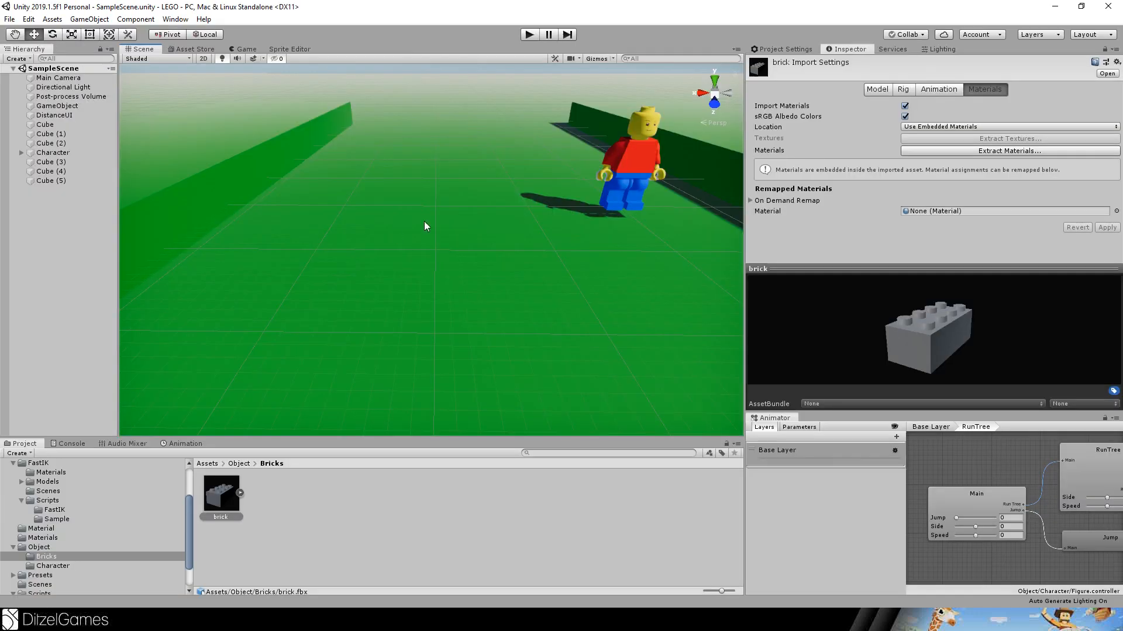
# Switch to Unity and place the brick model from the Bricks folder on the green ground beside the LEGO character.
pyautogui.scroll(-3, 423, 221)
pyautogui.scroll(3, 364, 275)
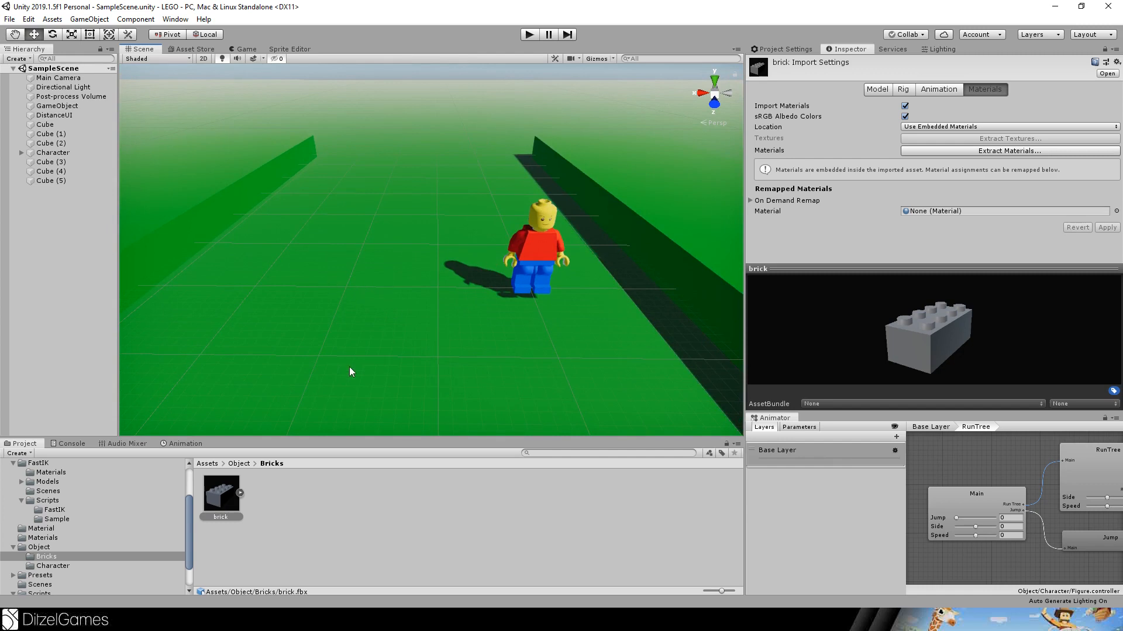
pyautogui.moveTo(217, 503); pyautogui.dragTo(344, 297)
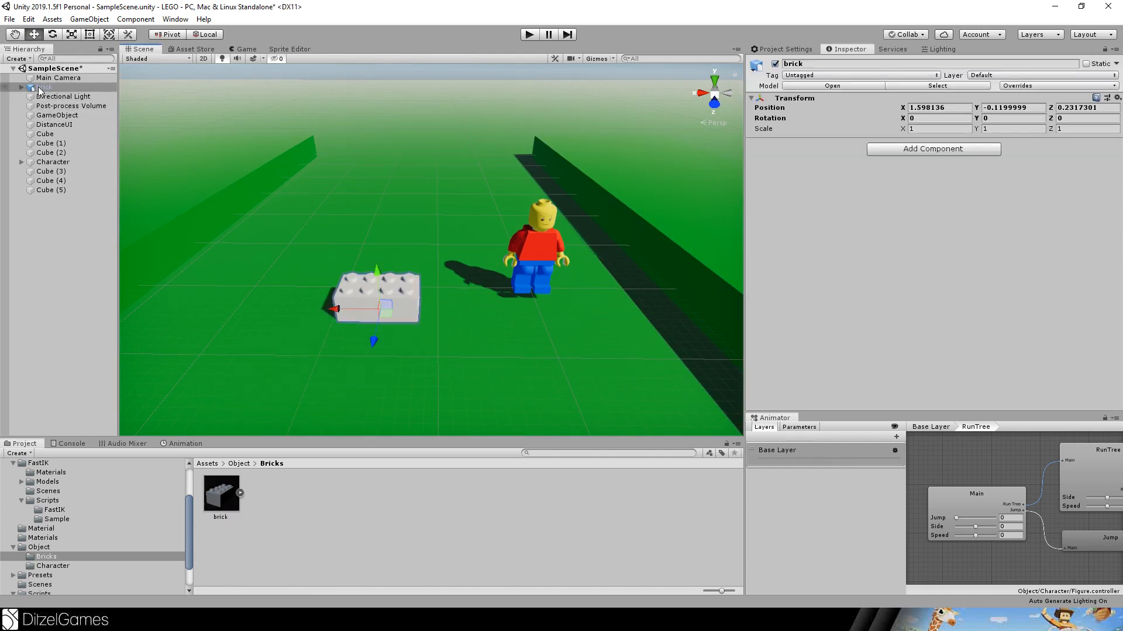
# Create an original prefab from the scene's brick in the Bricks folder and rename it PrefabBrick.
pyautogui.moveTo(284, 466); pyautogui.dragTo(295, 486)
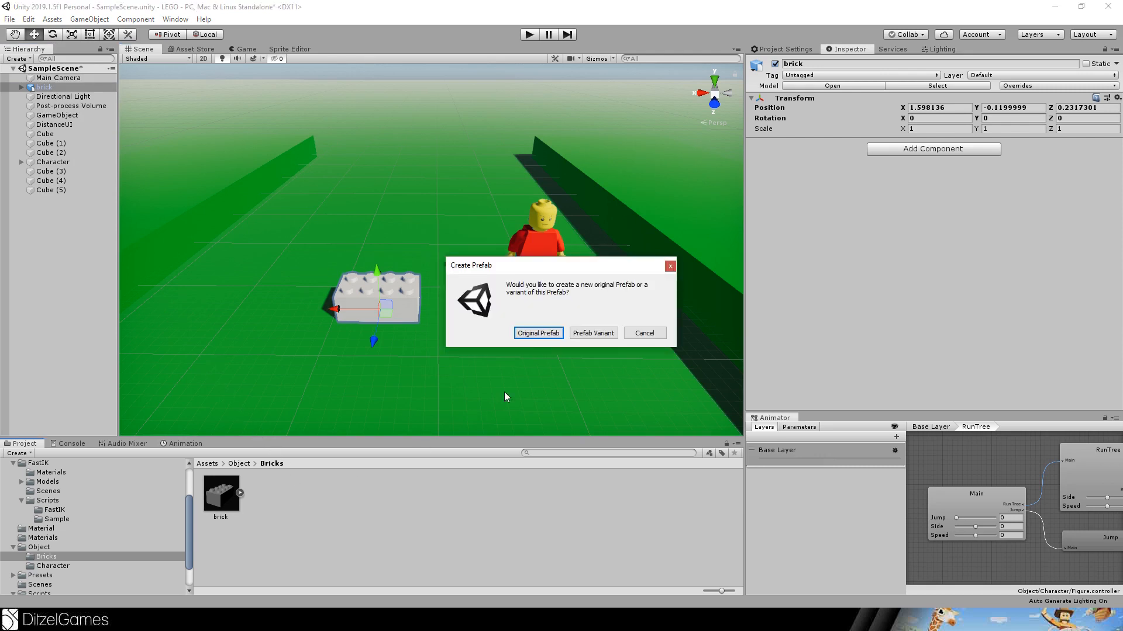
pyautogui.click(541, 333)
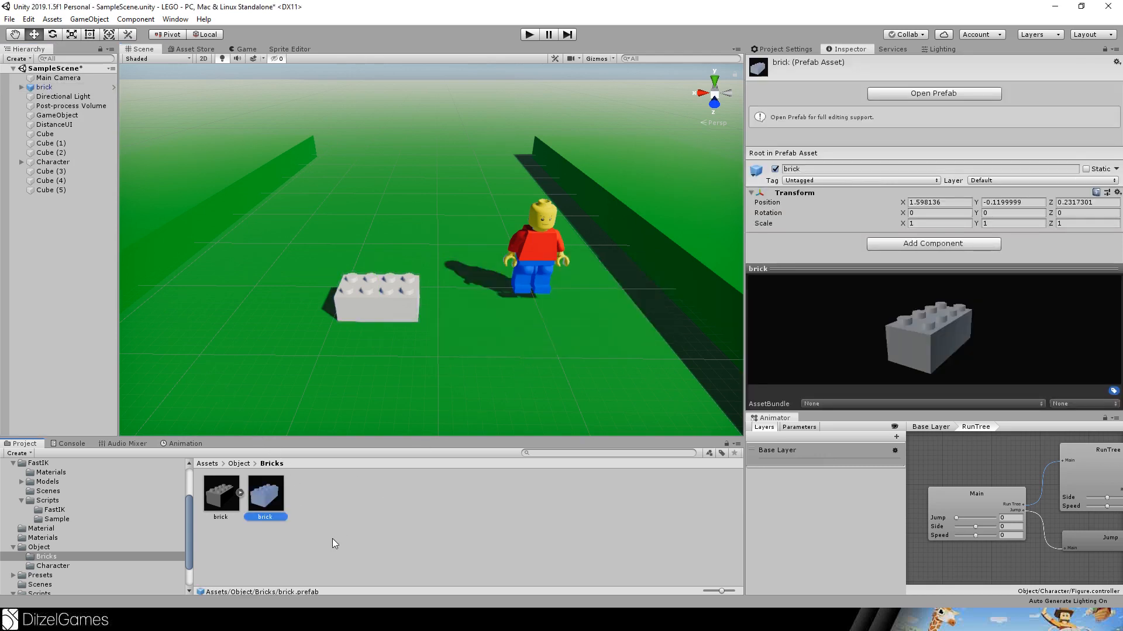
pyautogui.click(266, 518)
pyautogui.write('PrefabBrick')
pyautogui.click(311, 494)
# Create a new material in the Bricks folder and assign the brick texture as its Base Map.
pyautogui.rightClick(311, 493)
pyautogui.moveTo(358, 227)
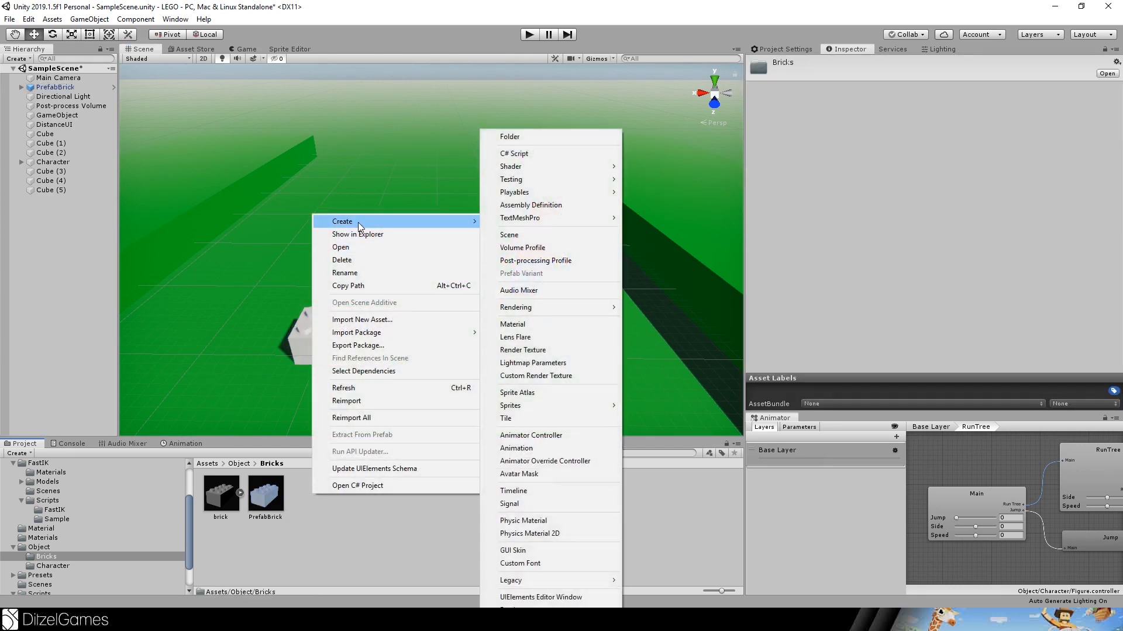
pyautogui.click(567, 327)
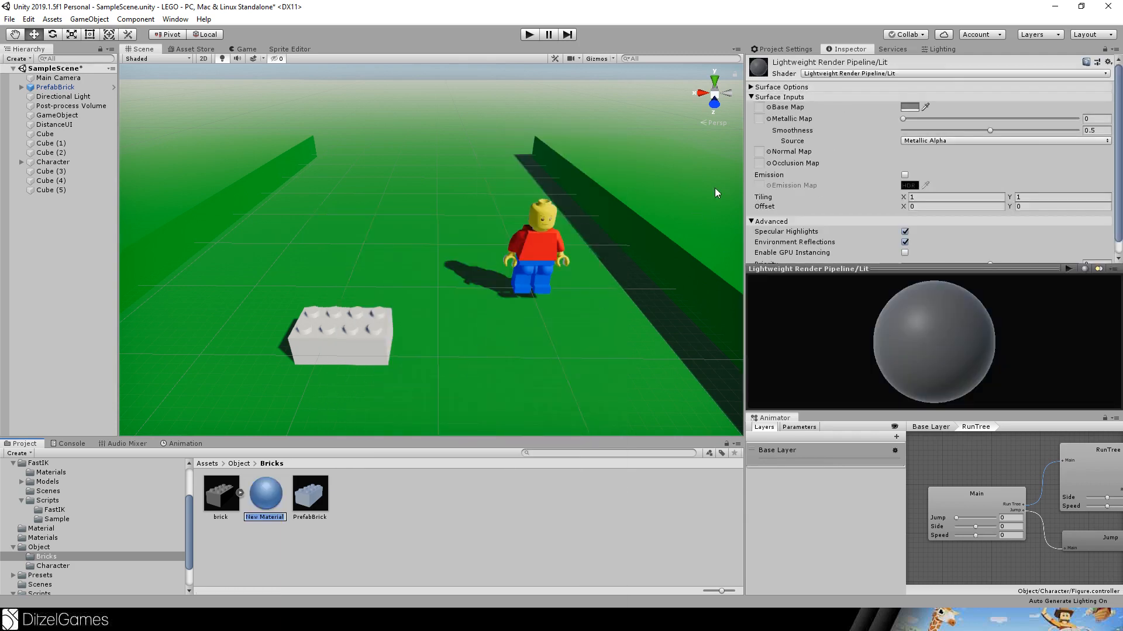
pyautogui.click(769, 108)
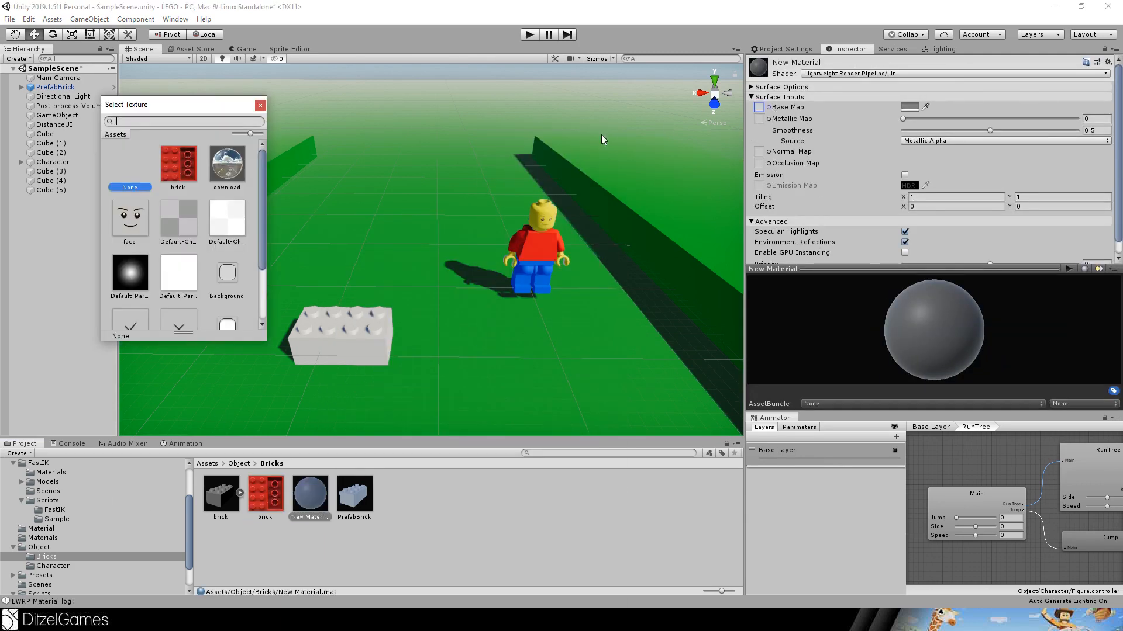
pyautogui.doubleClick(180, 166)
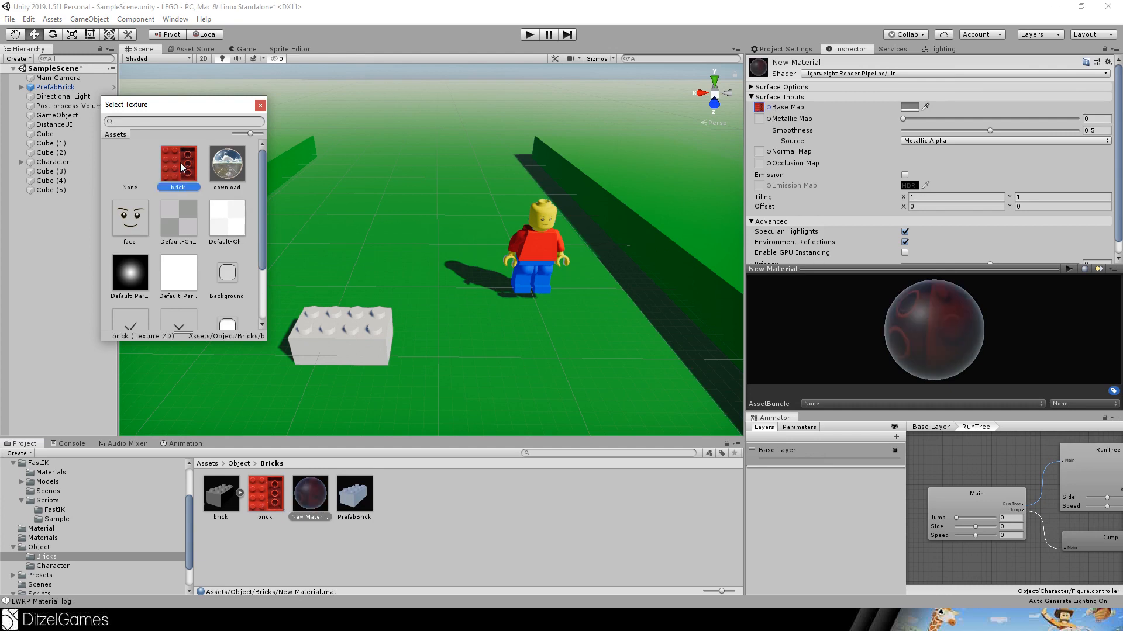
# Apply New Material to the brick in the scene and inspect how the texture looks on it.
pyautogui.moveTo(942, 317); pyautogui.dragTo(961, 310)
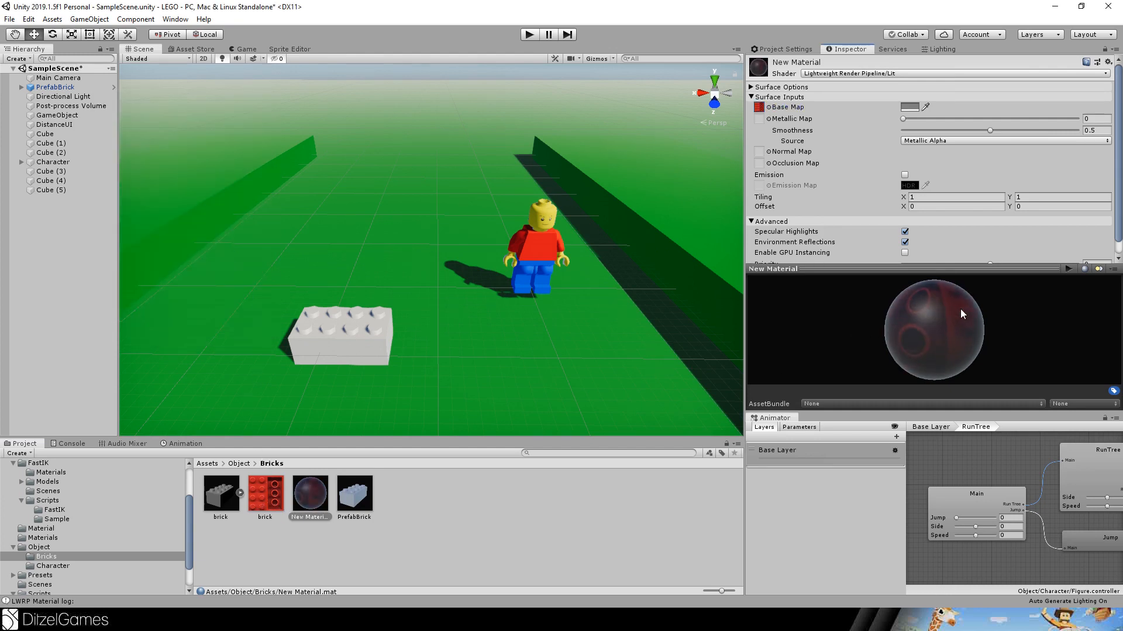
pyautogui.moveTo(310, 496); pyautogui.dragTo(353, 347)
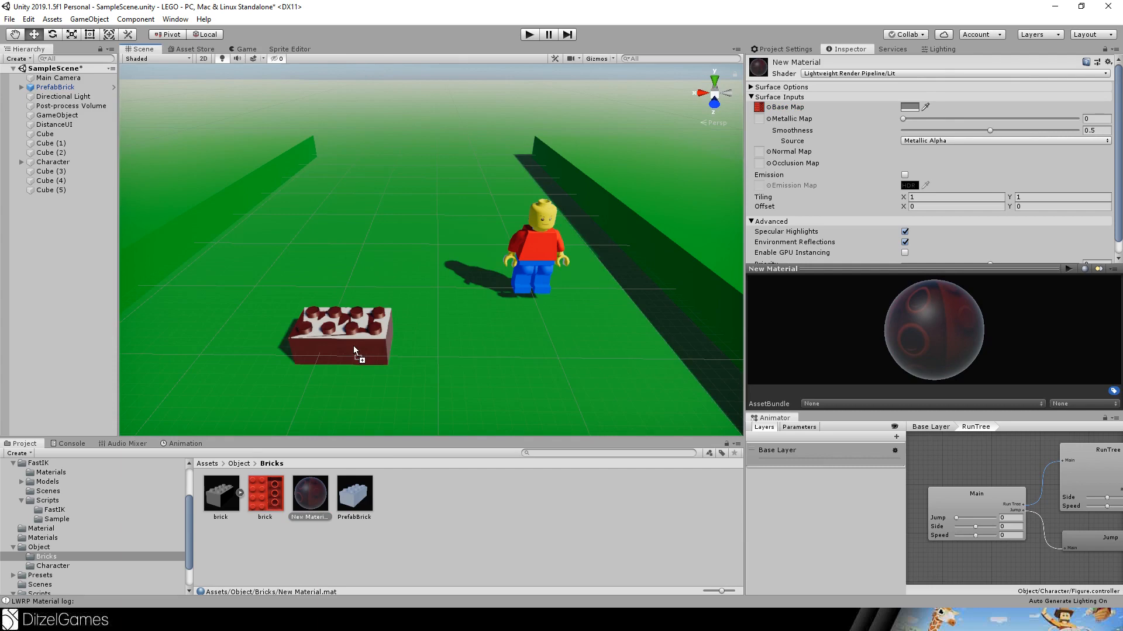
pyautogui.moveTo(244, 300); pyautogui.dragTo(365, 315, button='middle')
pyautogui.moveTo(421, 275); pyautogui.dragTo(508, 323, button='right')
pyautogui.moveTo(508, 324); pyautogui.dragTo(476, 314, button='middle')
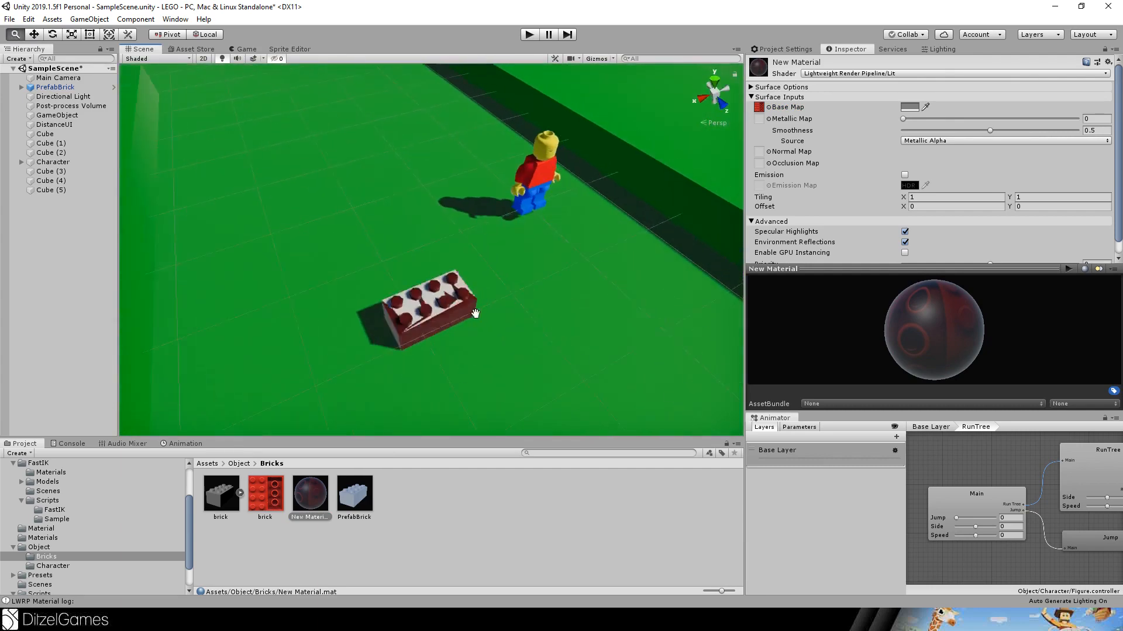
pyautogui.scroll(8, 476, 314)
pyautogui.moveTo(351, 234); pyautogui.dragTo(464, 226, button='right')
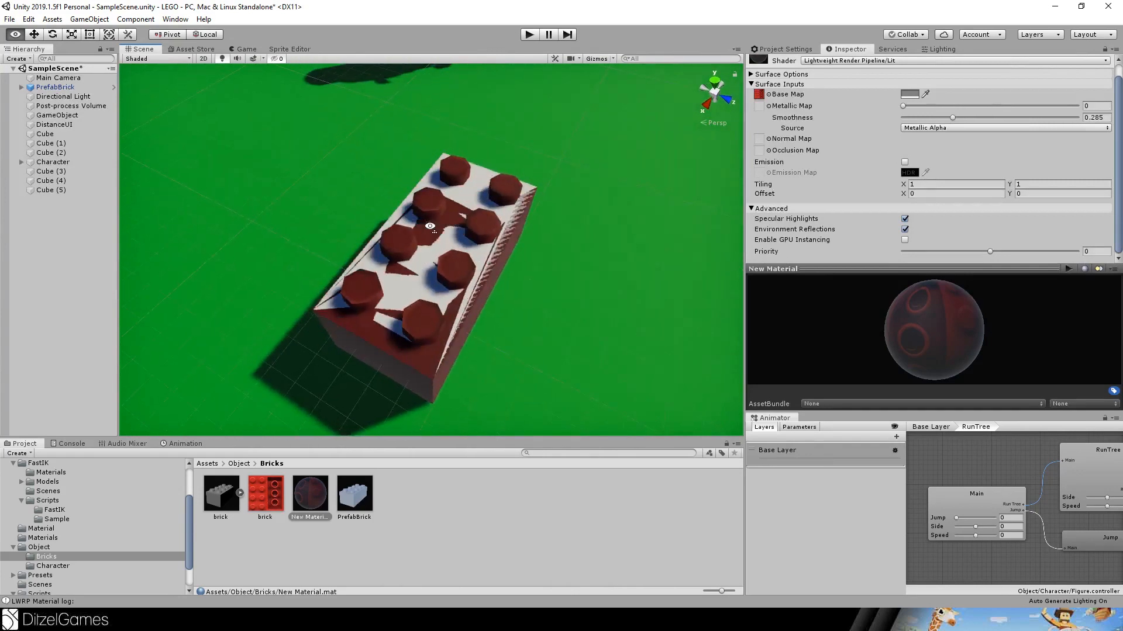
# Assign New Material as Element 0 of the Stone_lp mesh renderer inside PrefabBrick.
pyautogui.click(22, 87)
pyautogui.click(52, 96)
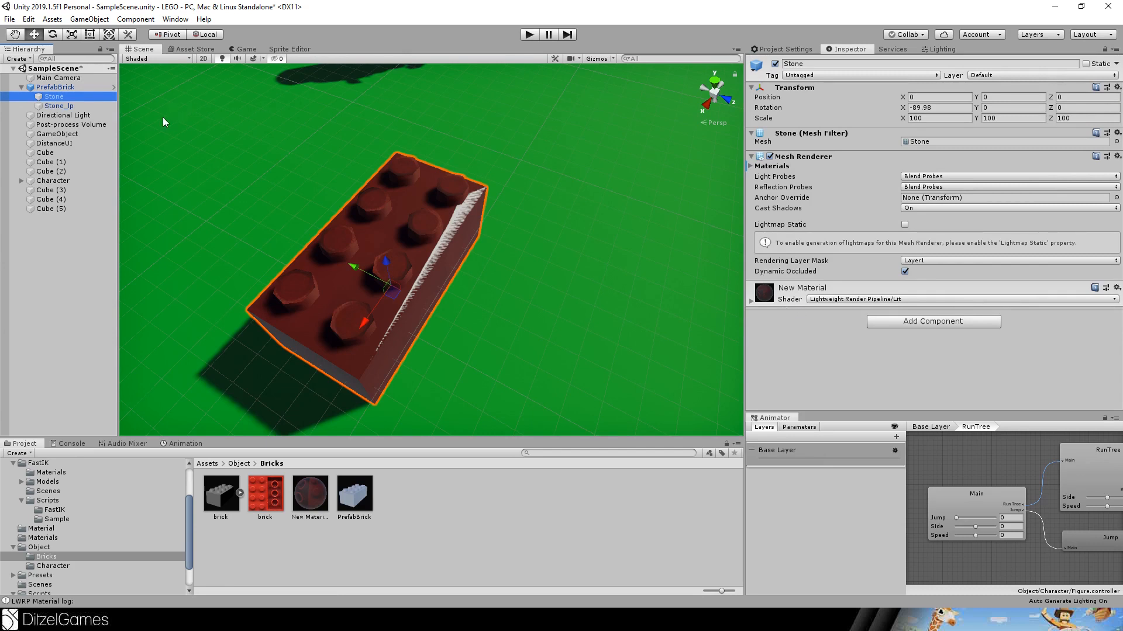
pyautogui.click(75, 106)
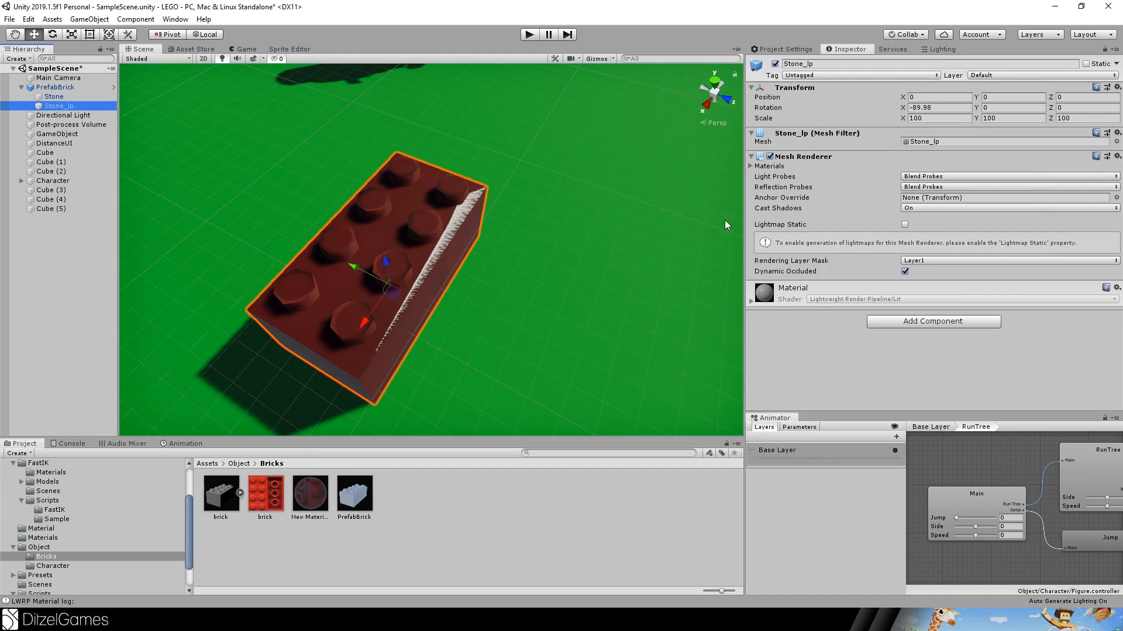
pyautogui.click(750, 166)
pyautogui.moveTo(310, 494); pyautogui.dragTo(928, 186)
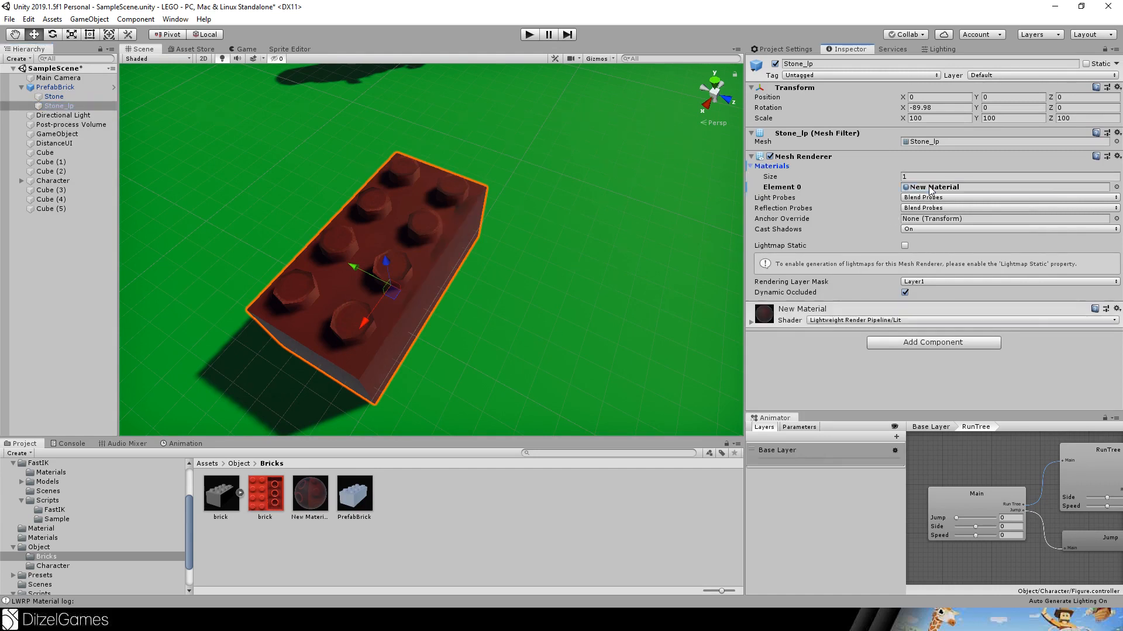
pyautogui.click(65, 88)
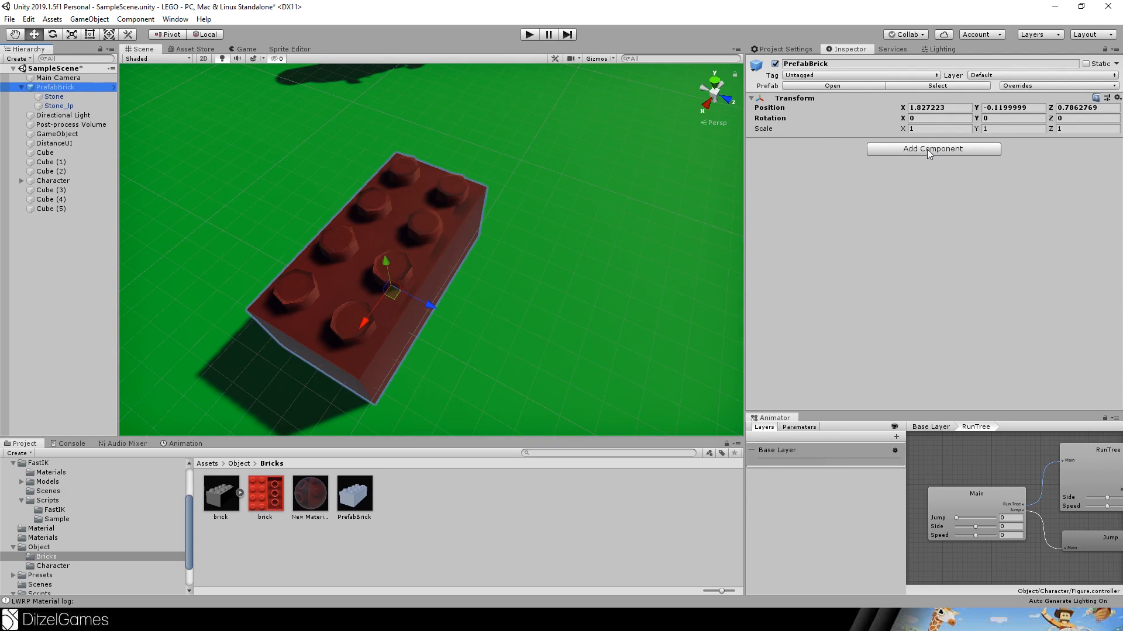
pyautogui.click(815, 86)
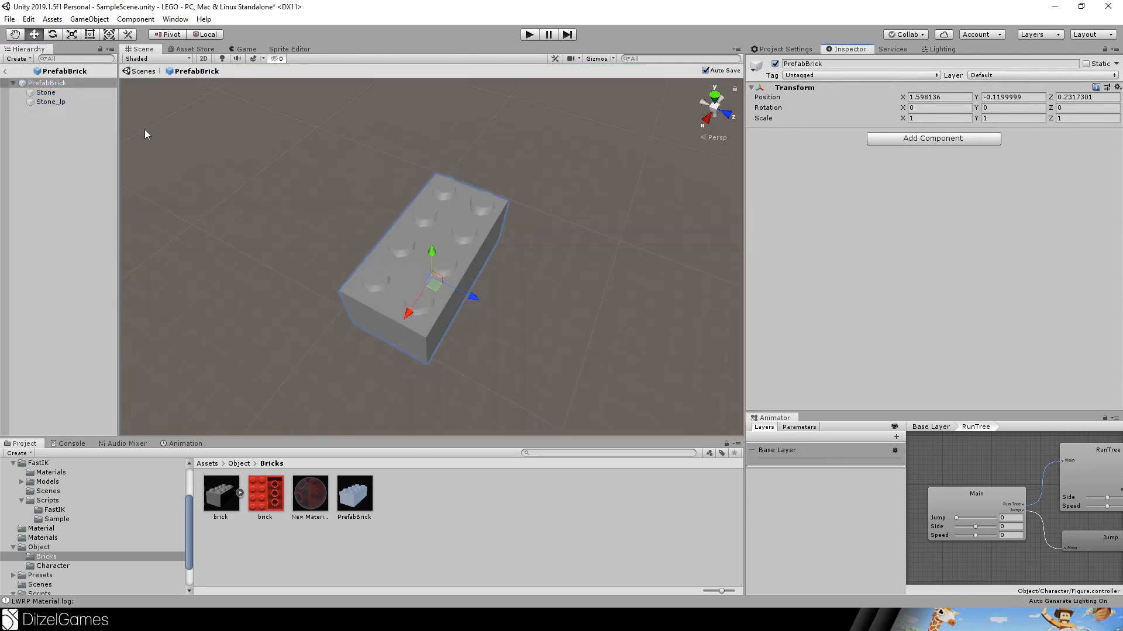
pyautogui.click(5, 72)
# Apply the material overrides of Stone and Stone_lp to the PrefabBrick prefab and rename the material RedStone.
pyautogui.click(45, 95)
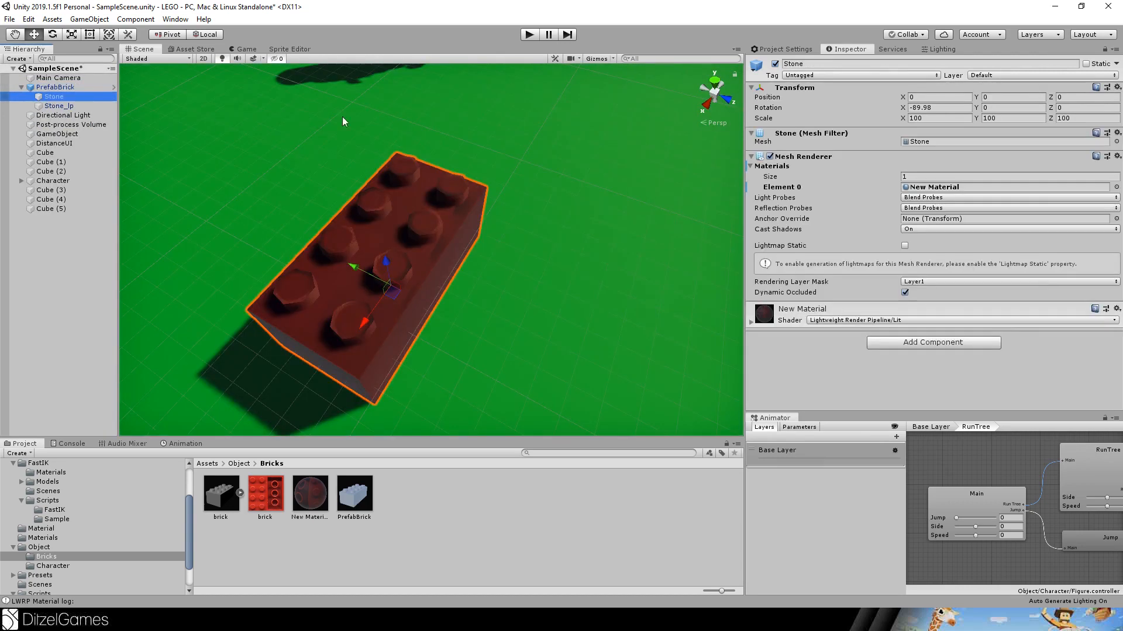
pyautogui.rightClick(1054, 186)
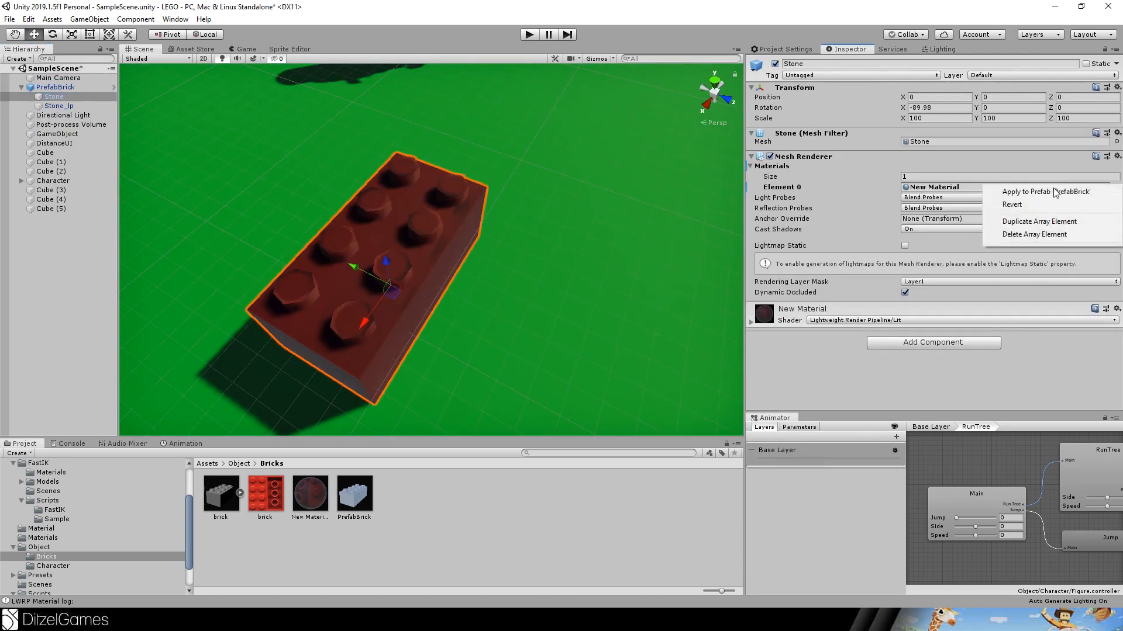
pyautogui.click(1050, 194)
pyautogui.click(59, 106)
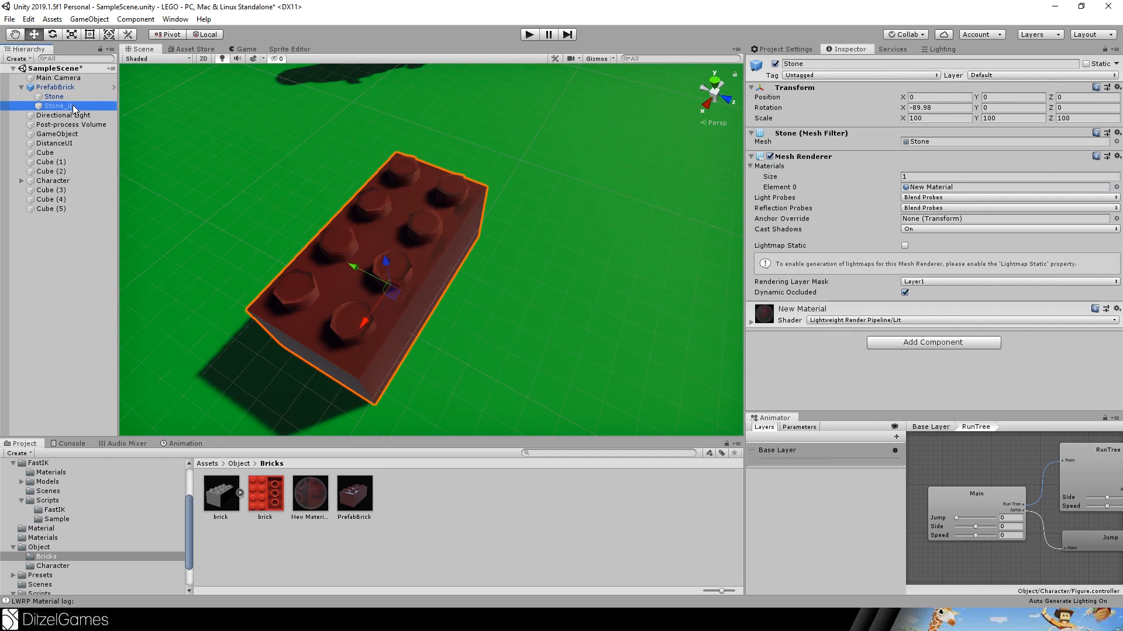
pyautogui.rightClick(926, 191)
pyautogui.click(965, 195)
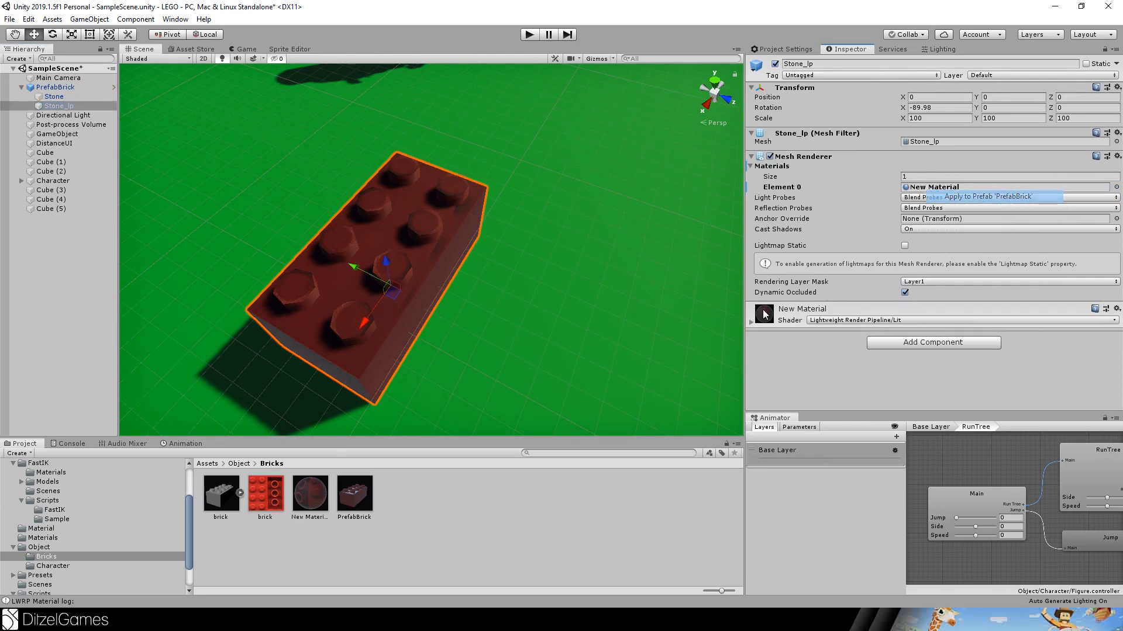
pyautogui.click(306, 517)
pyautogui.write('RedStone')
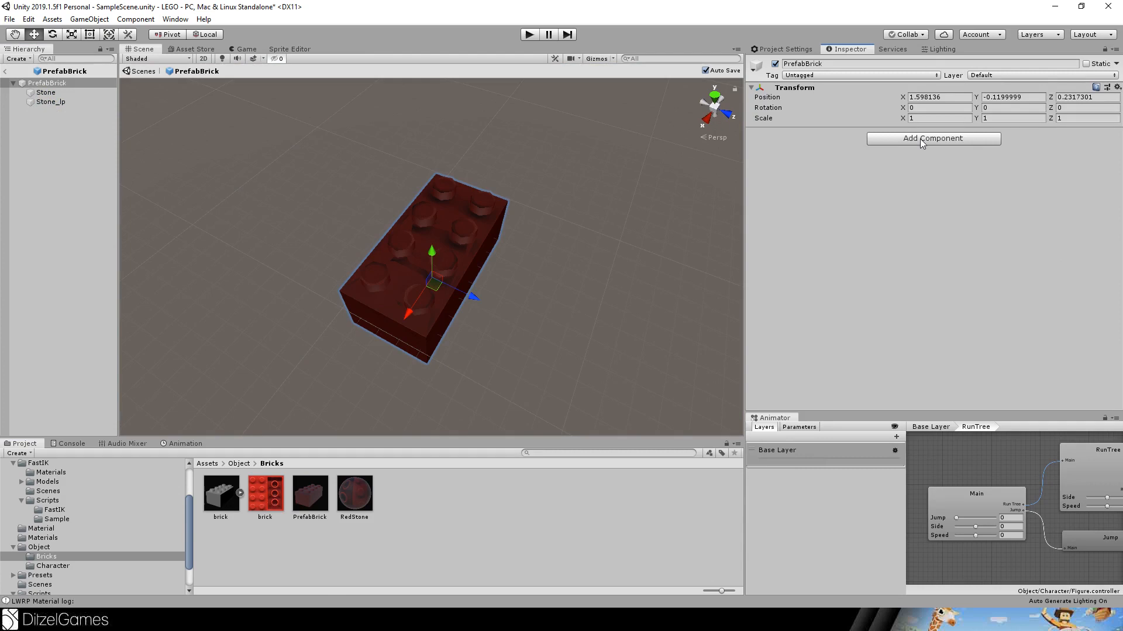
# Add an LOD Group to PrefabBrick, with Stone as the LOD 0 renderer and Stone_lp as the LOD 1 renderer.
pyautogui.click(920, 139)
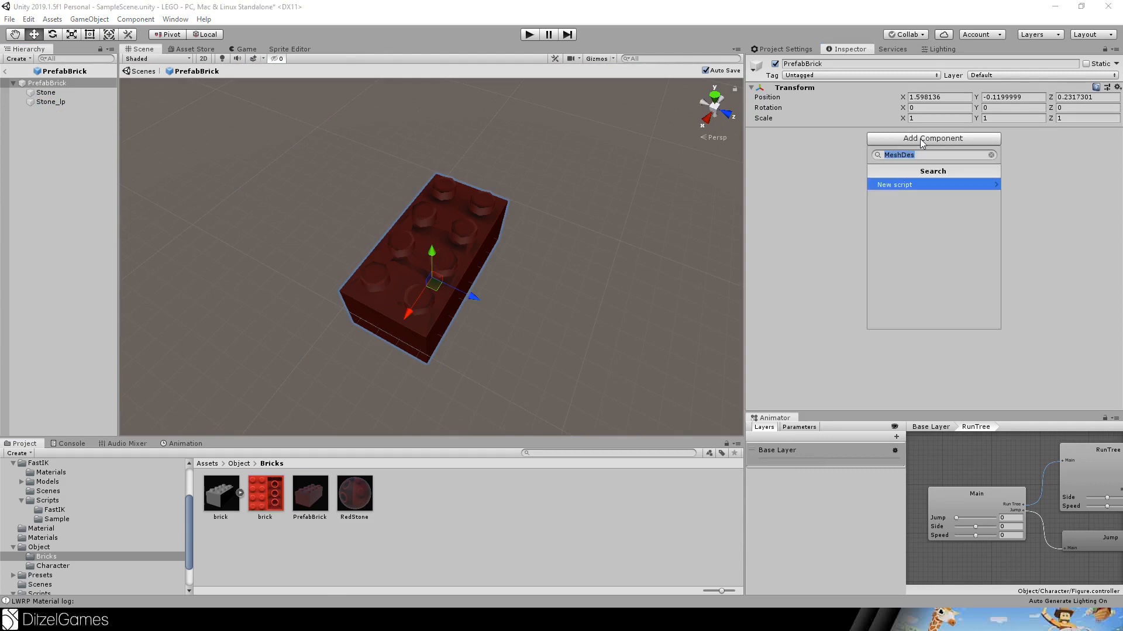
pyautogui.write('lo')
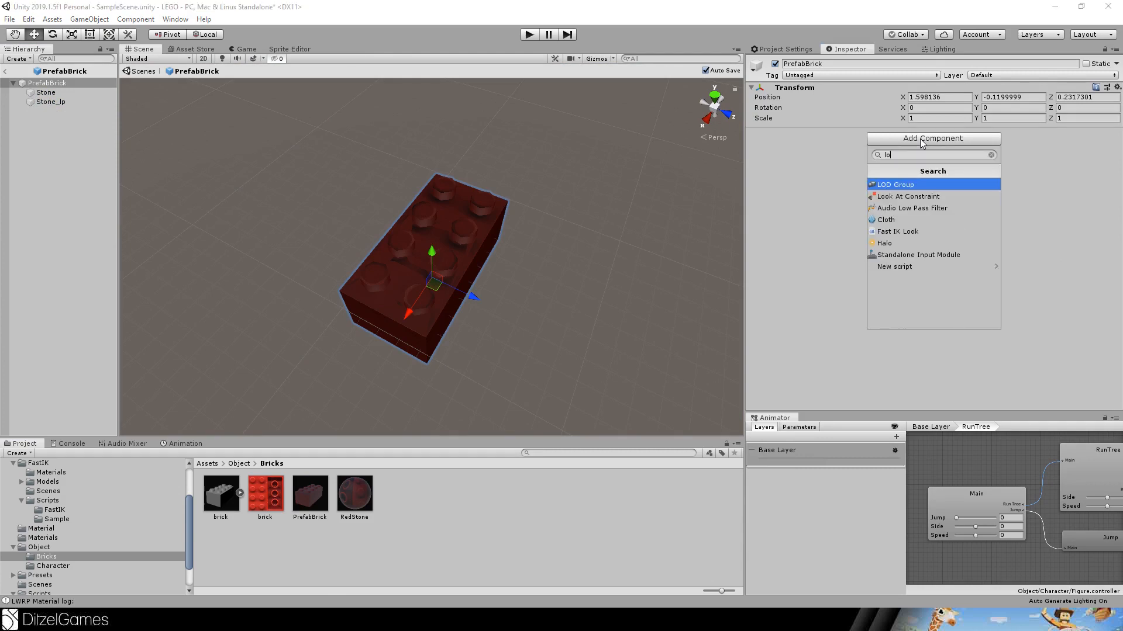
pyautogui.press('Return')
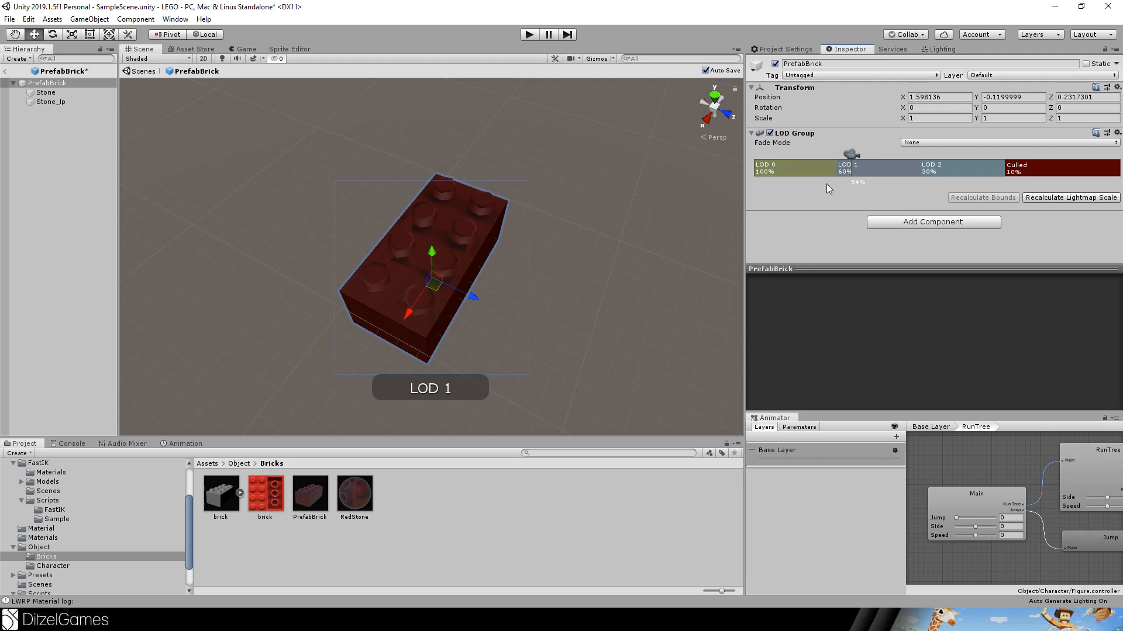
pyautogui.click(792, 168)
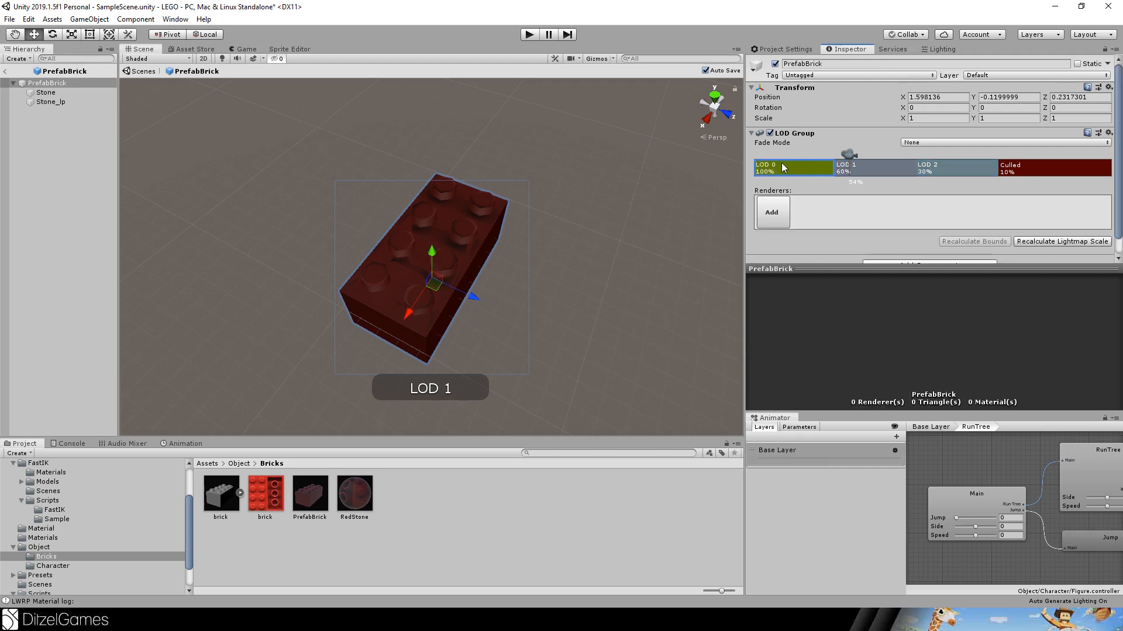
pyautogui.moveTo(45, 92); pyautogui.dragTo(818, 214)
pyautogui.click(846, 170)
pyautogui.moveTo(48, 101); pyautogui.dragTo(828, 224)
# Delete the LOD 2 level and extend LOD 1 so that culling starts at 1%.
pyautogui.click(975, 175)
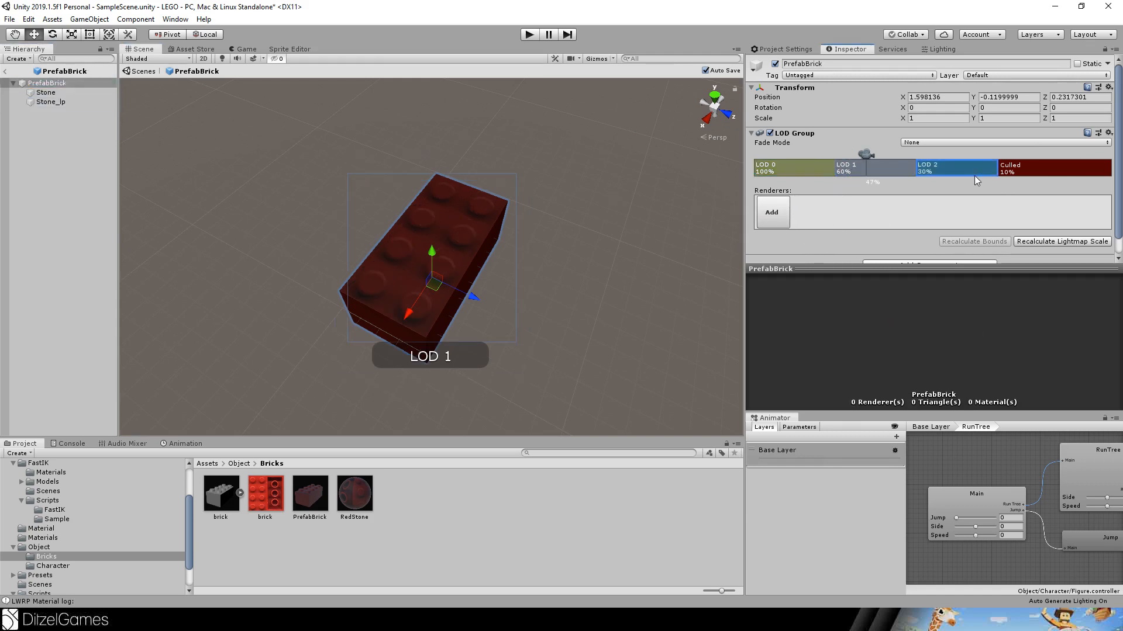
pyautogui.rightClick(949, 173)
pyautogui.click(970, 194)
pyautogui.moveTo(916, 167); pyautogui.dragTo(1078, 175)
# Set the LOD 1 transition to 7% and test the switch between detail levels at different distances.
pyautogui.moveTo(564, 273); pyautogui.dragTo(620, 228, button='middle')
pyautogui.scroll(-5, 595, 268)
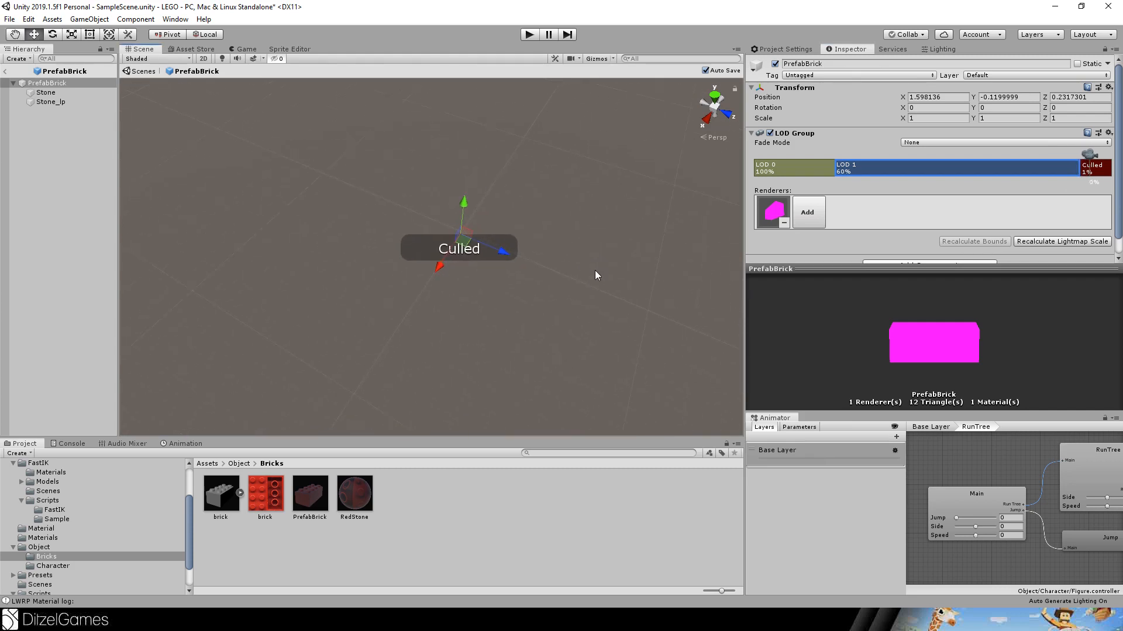
pyautogui.scroll(4, 594, 270)
pyautogui.moveTo(835, 169); pyautogui.dragTo(1019, 177)
pyautogui.scroll(-1, 559, 275)
pyautogui.scroll(1, 559, 275)
pyautogui.scroll(-1, 558, 275)
pyautogui.scroll(1, 559, 275)
pyautogui.scroll(5, 570, 301)
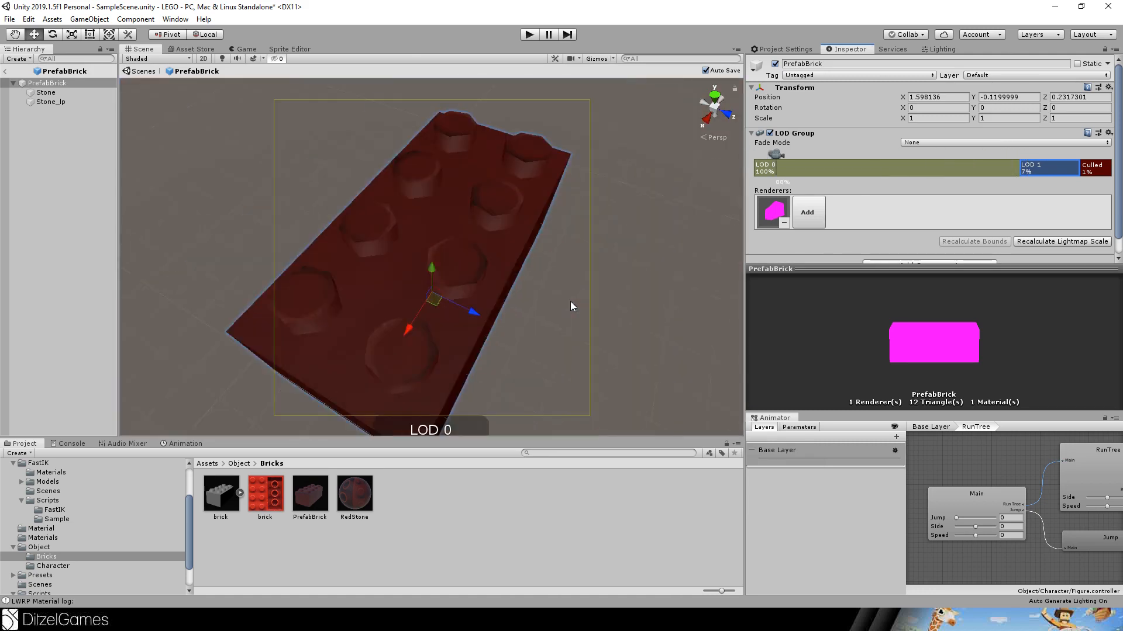
# Set the RedStone material's Base Map color to white (FFFFFF).
pyautogui.scroll(-2, 570, 301)
pyautogui.moveTo(482, 309); pyautogui.dragTo(574, 268, button='middle')
pyautogui.moveTo(453, 351); pyautogui.dragTo(531, 263, button='right')
pyautogui.moveTo(522, 275); pyautogui.dragTo(544, 266, button='middle')
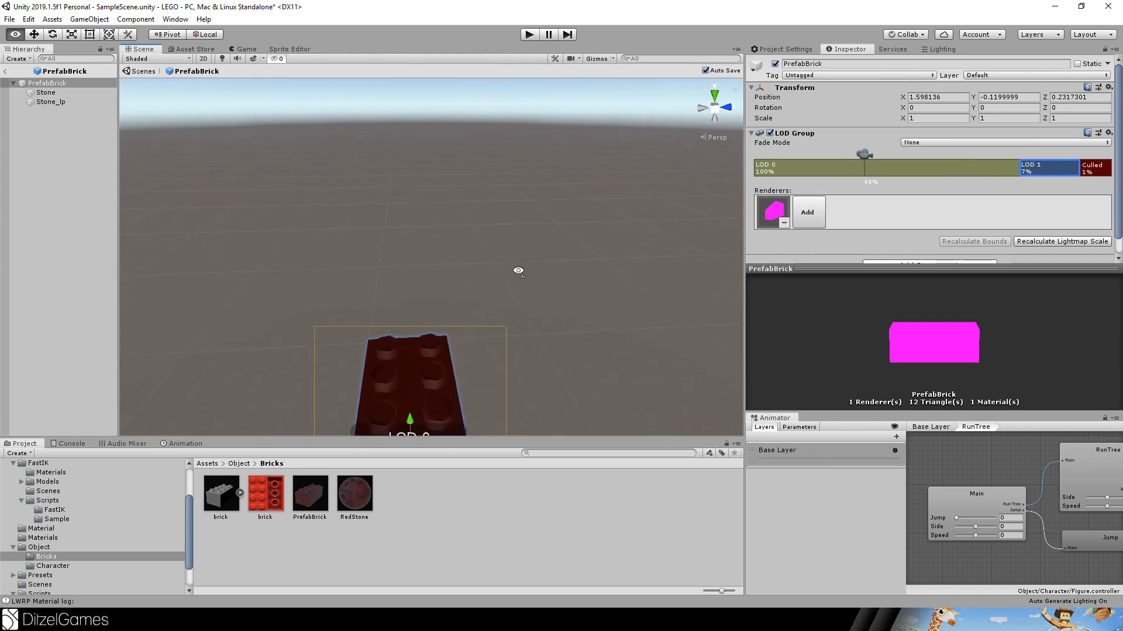
pyautogui.moveTo(543, 265); pyautogui.dragTo(432, 316, button='right')
pyautogui.moveTo(433, 316); pyautogui.dragTo(346, 234, button='middle')
pyautogui.click(354, 497)
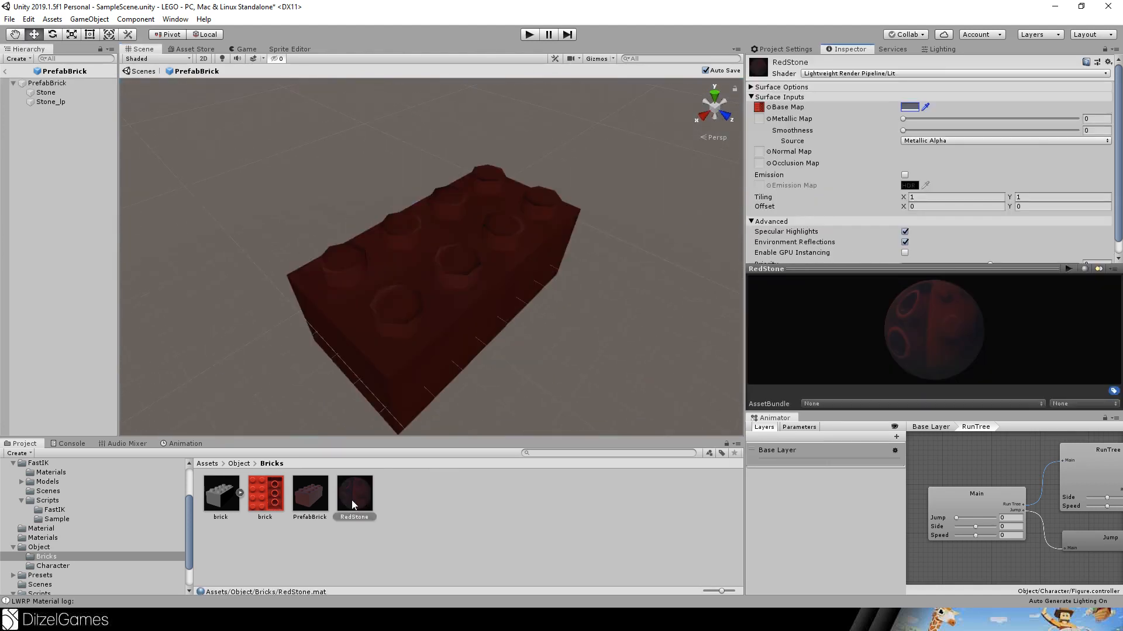
pyautogui.click(908, 106)
pyautogui.moveTo(748, 190); pyautogui.dragTo(634, 108)
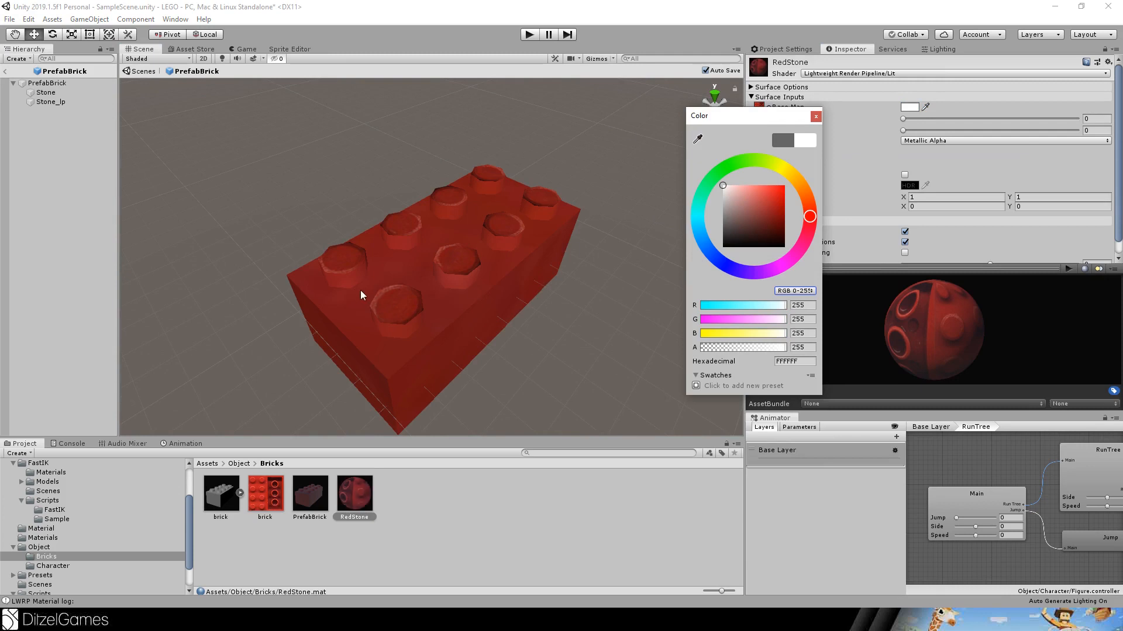
pyautogui.click(817, 119)
# Examine the Stone mesh up close and from the Left view.
pyautogui.scroll(-5, 483, 213)
pyautogui.moveTo(451, 221); pyautogui.dragTo(451, 252, button='middle')
pyautogui.moveTo(450, 253); pyautogui.dragTo(515, 240, button='right')
pyautogui.moveTo(515, 239); pyautogui.dragTo(458, 264, button='middle')
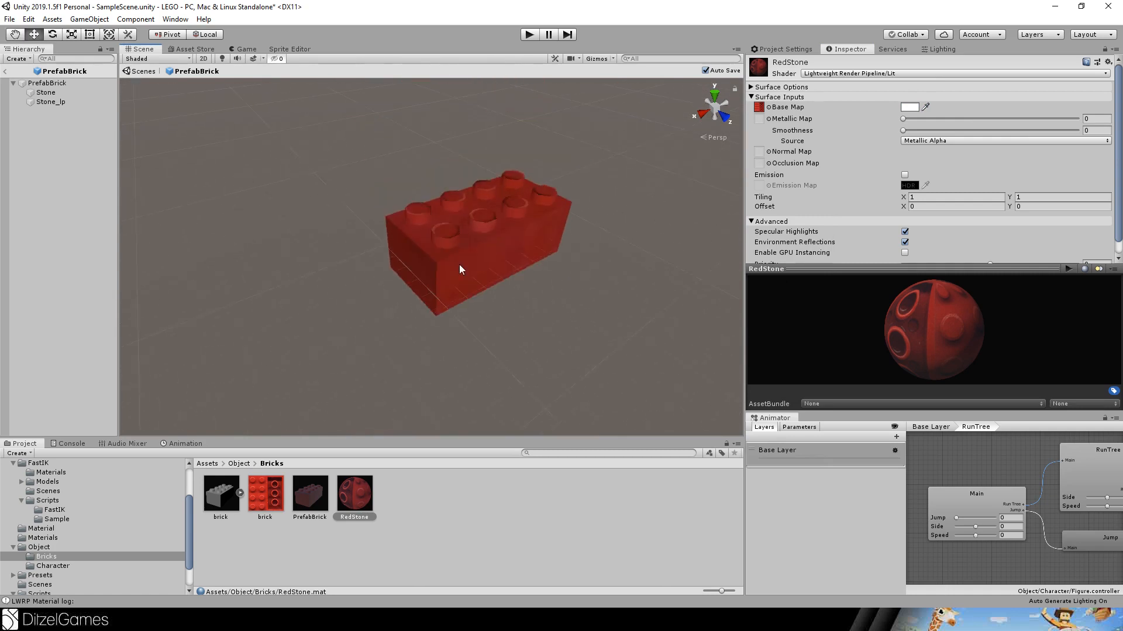
pyautogui.click(458, 265)
pyautogui.moveTo(517, 271); pyautogui.dragTo(498, 112, button='right')
pyautogui.moveTo(566, 241); pyautogui.dragTo(472, 149, button='middle')
pyautogui.moveTo(542, 266); pyautogui.dragTo(543, 221, button='middle')
pyautogui.click(726, 108)
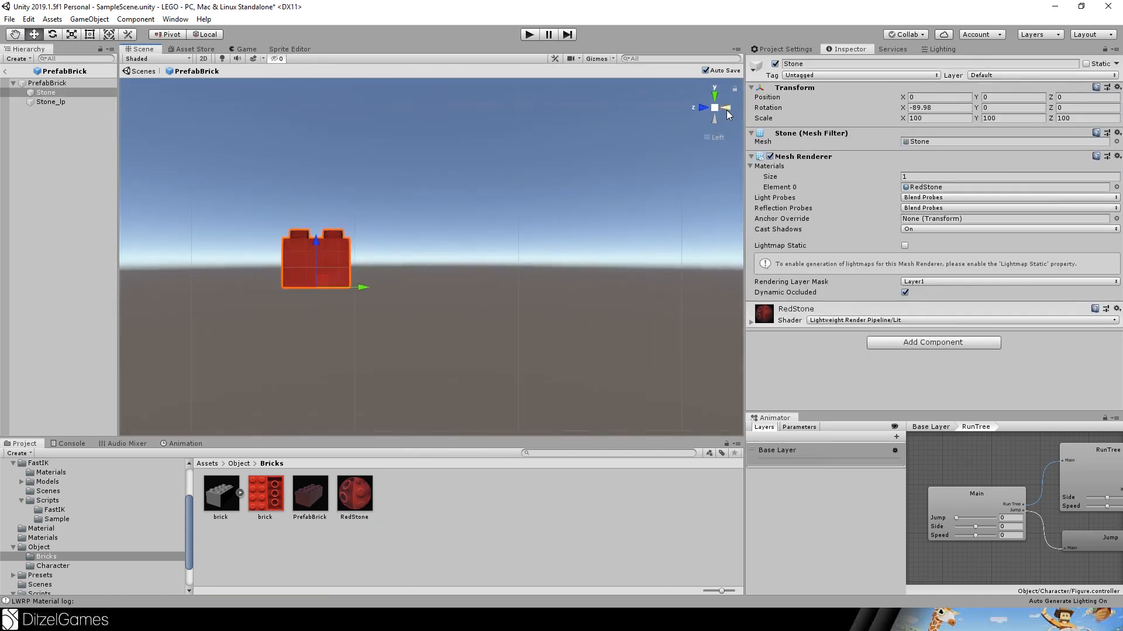
pyautogui.scroll(3, 395, 291)
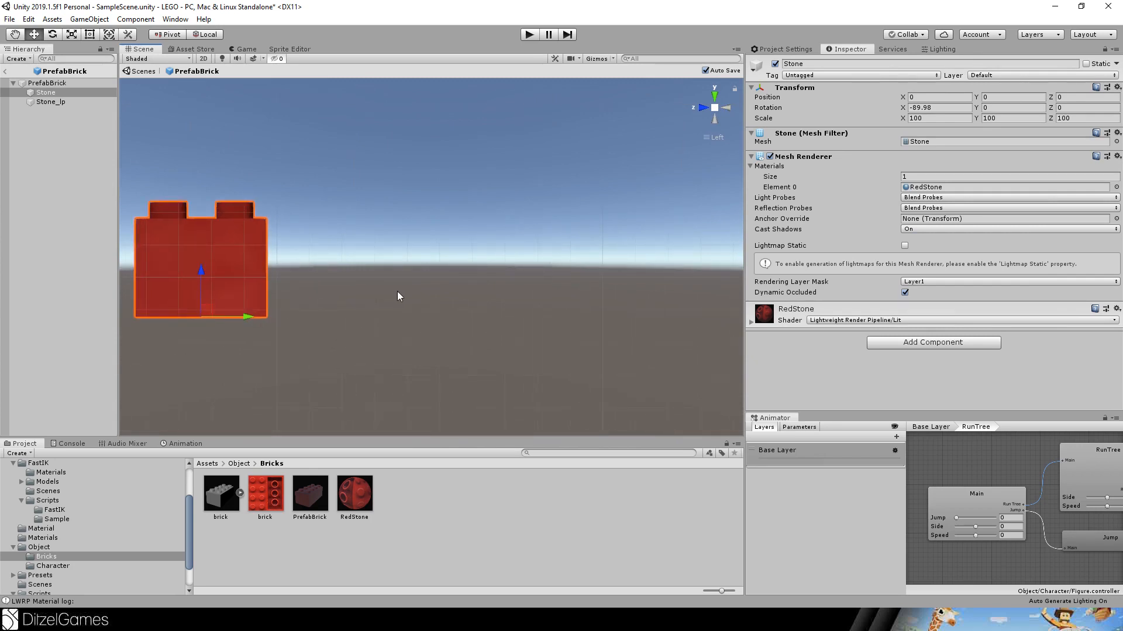
pyautogui.press('f')
# Set the PrefabBrick root's position to X 0, Y 0, Z 0.
pyautogui.click(69, 83)
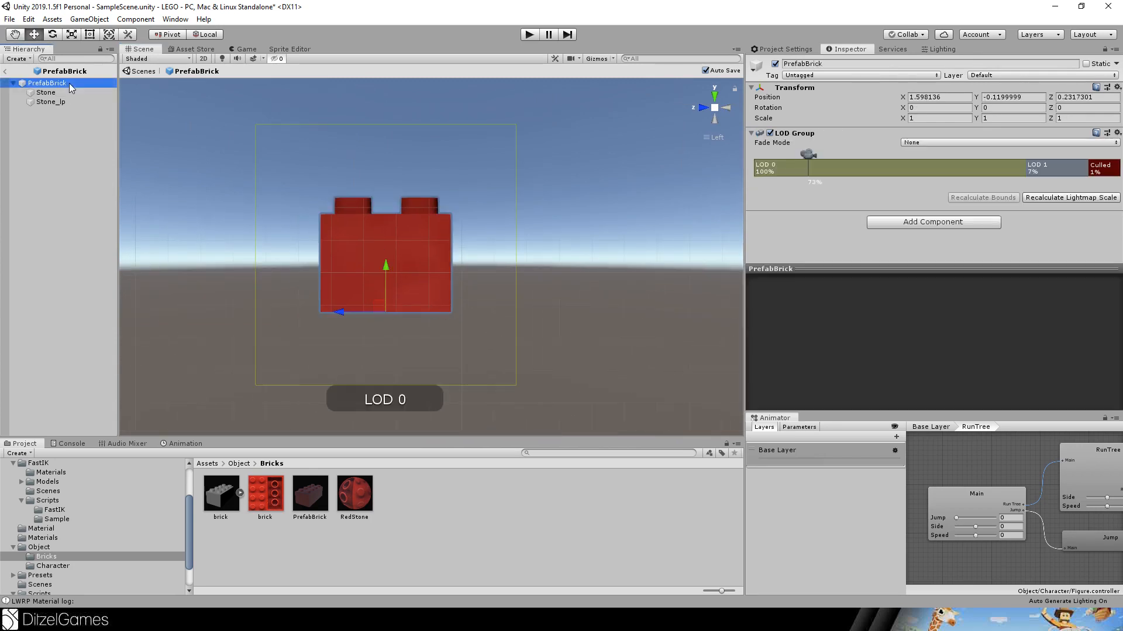
pyautogui.click(919, 97)
pyautogui.write('0')
pyautogui.press('Tab')
pyautogui.write('0')
pyautogui.press('Tab')
pyautogui.write('0')
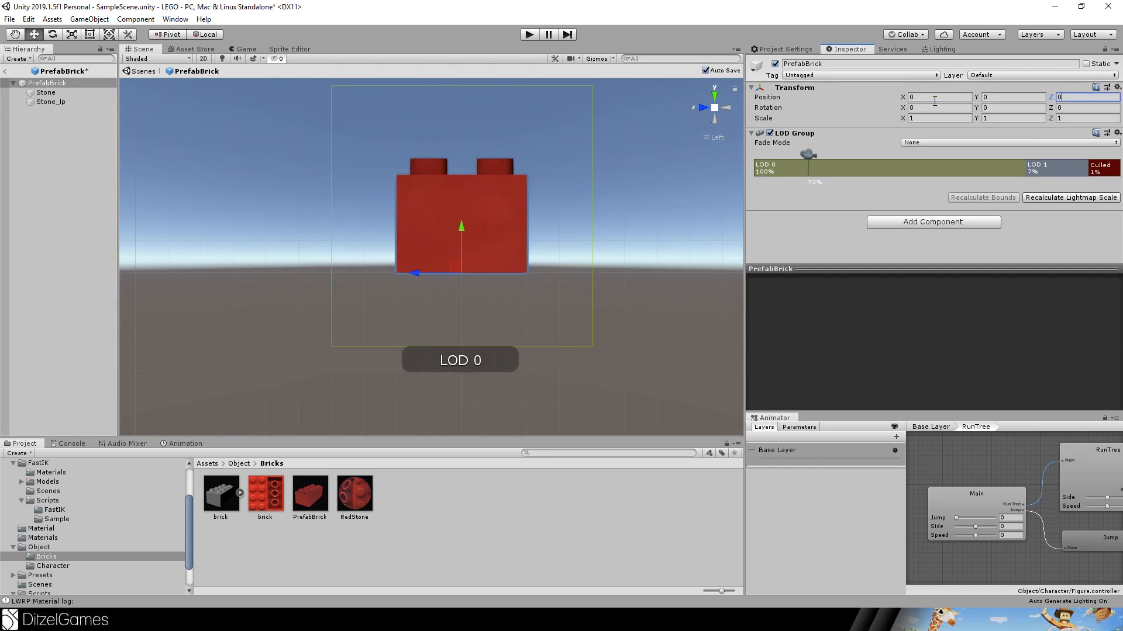
# Compare Stone and Stone_lp from the side, and inspect the whole brick in perspective.
pyautogui.scroll(3, 581, 278)
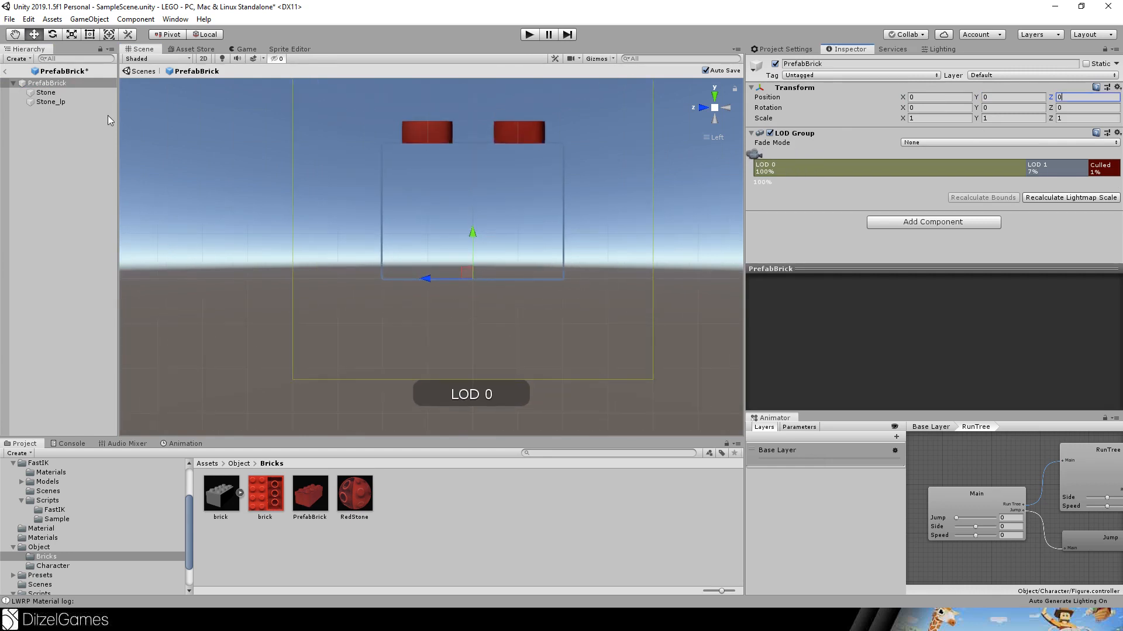
pyautogui.click(58, 93)
pyautogui.click(59, 102)
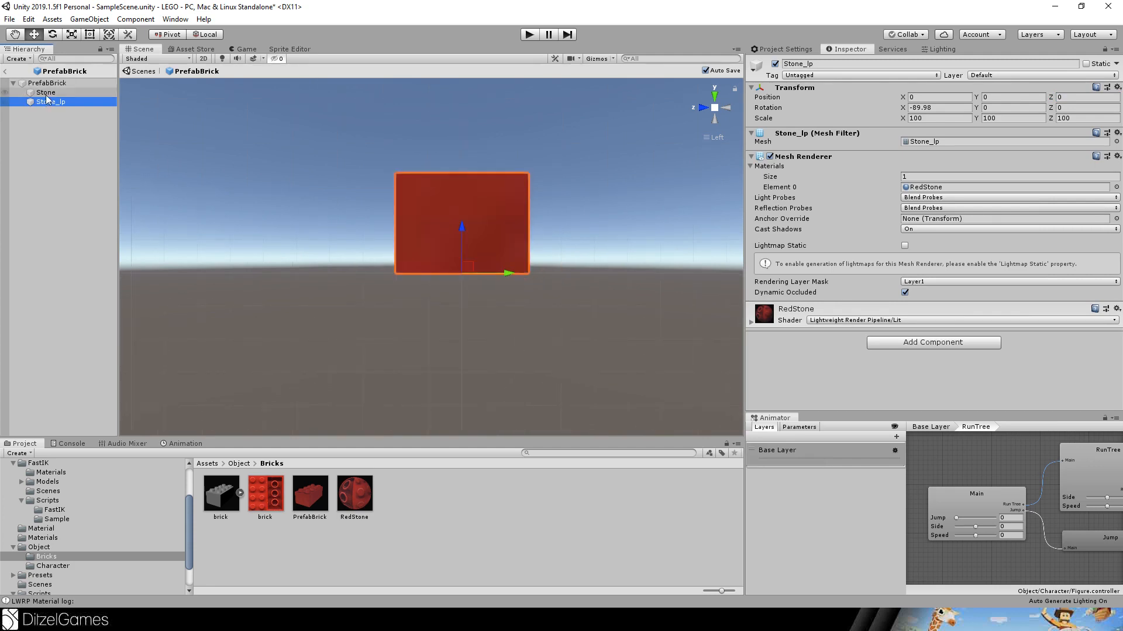
pyautogui.click(54, 84)
pyautogui.scroll(-3, 300, 191)
pyautogui.moveTo(299, 191); pyautogui.dragTo(374, 307, button='middle')
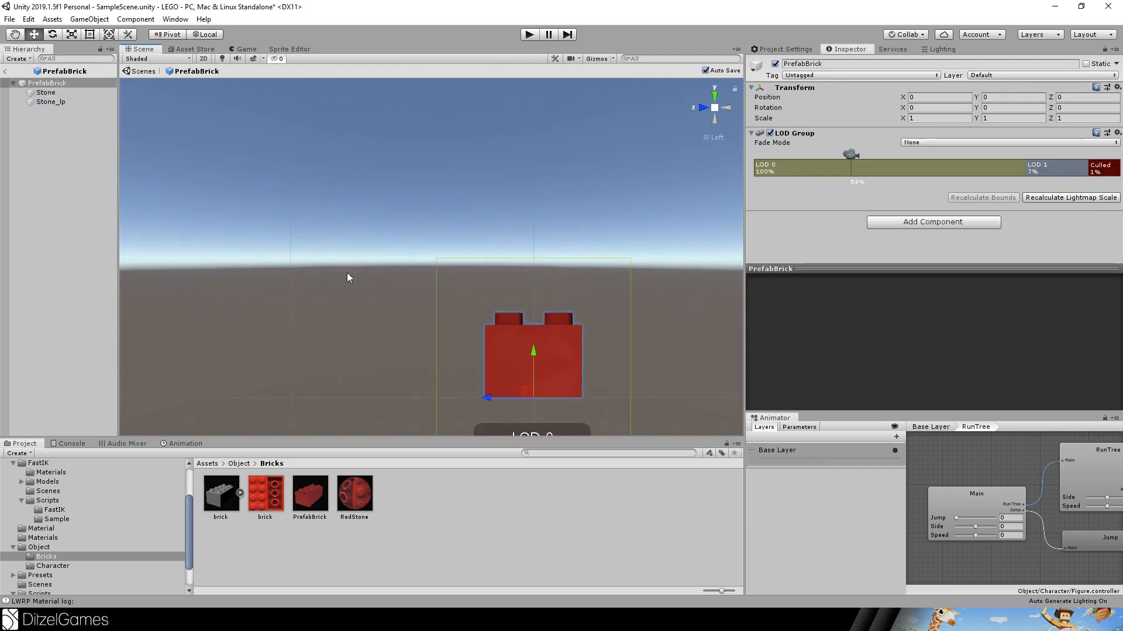
pyautogui.keyDown('alt'); pyautogui.moveTo(374, 306); pyautogui.dragTo(514, 365); pyautogui.keyUp('alt')
pyautogui.moveTo(513, 365); pyautogui.dragTo(549, 383, button='right')
pyautogui.moveTo(597, 307); pyautogui.dragTo(507, 284, button='middle')
pyautogui.click(711, 140)
pyautogui.moveTo(648, 224); pyautogui.dragTo(317, 172, button='middle')
# Add a Box Collider component to the PrefabBrick root.
pyautogui.click(929, 222)
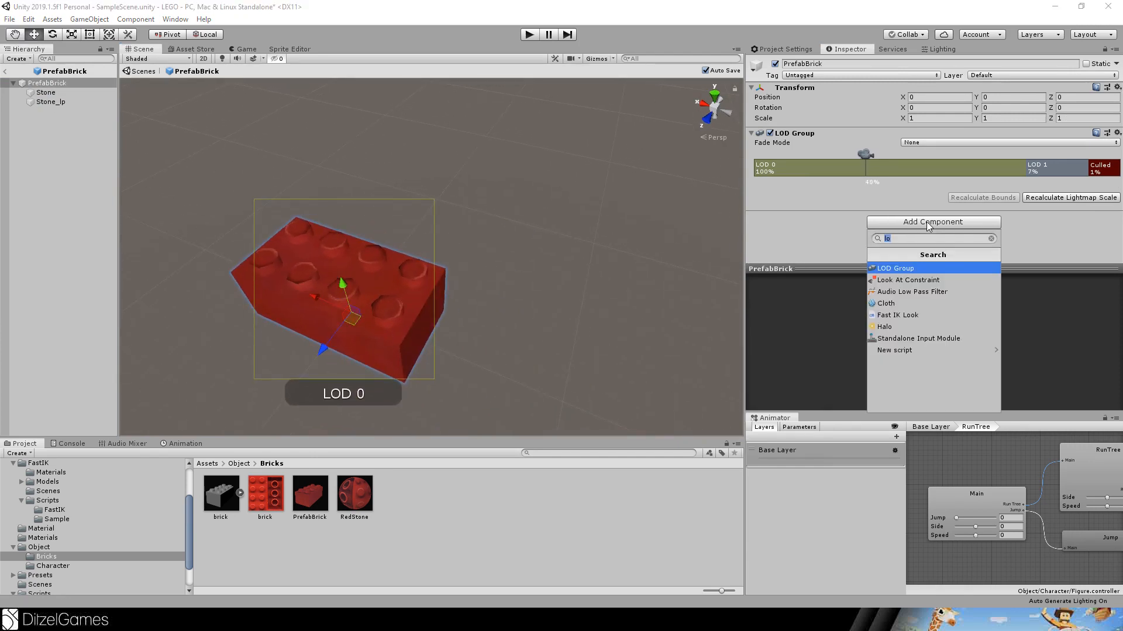
pyautogui.write('col')
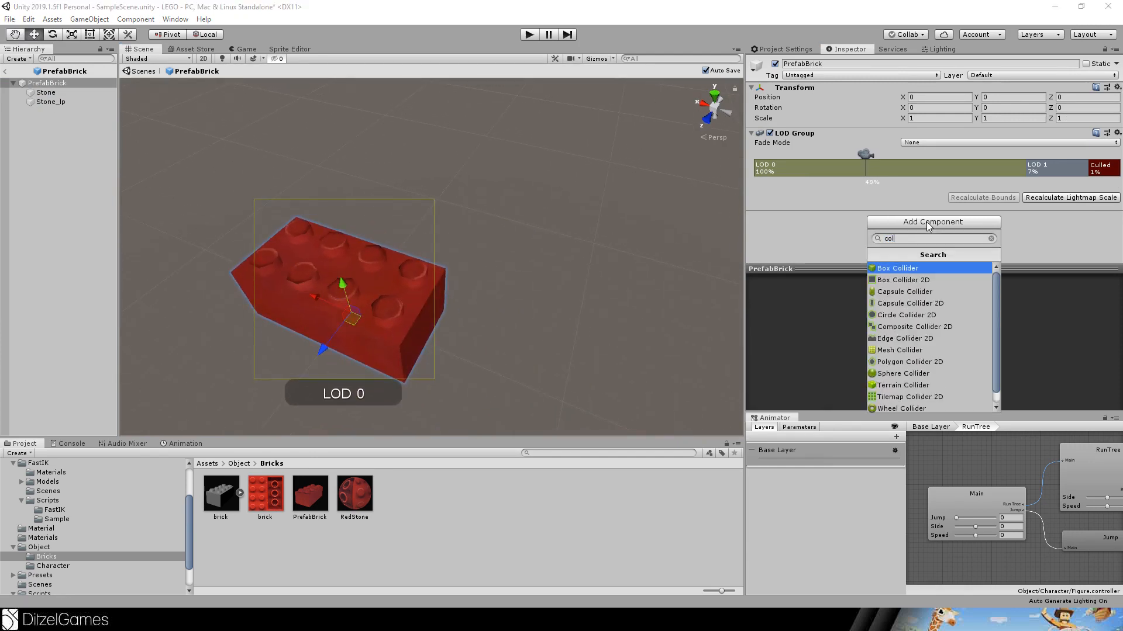
pyautogui.press('Return')
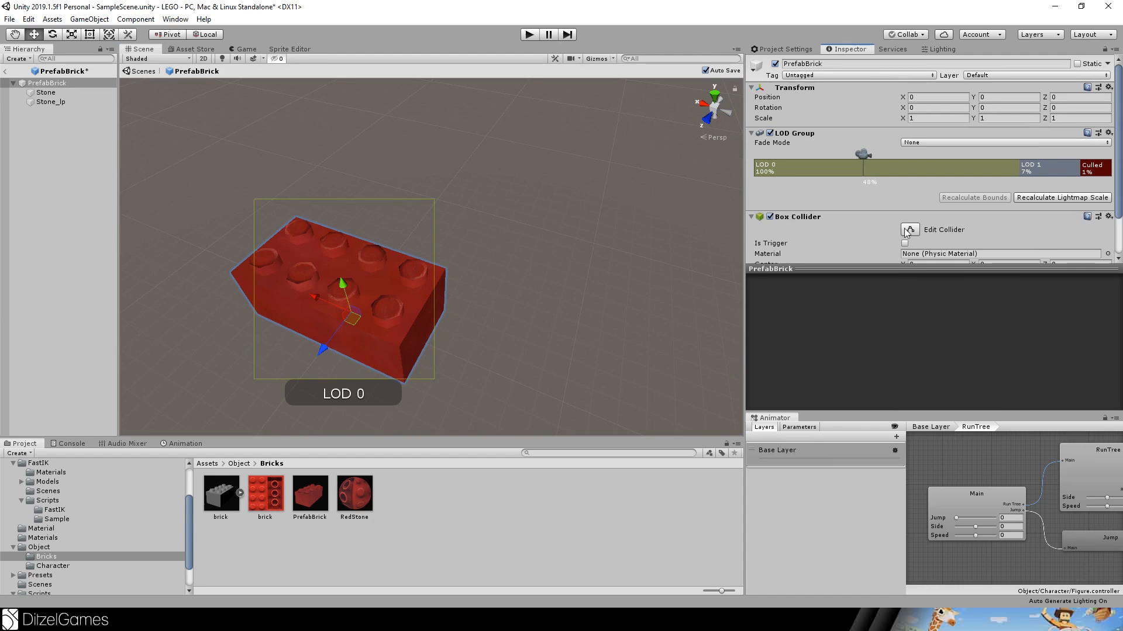
# Fit the Box Collider to the brick's front outline with size X 0.79, Y 0.29 and center Y 0.15.
pyautogui.keyDown('alt'); pyautogui.moveTo(435, 247); pyautogui.dragTo(889, 201); pyautogui.keyUp('alt')
pyautogui.click(915, 231)
pyautogui.scroll(-4, 536, 293)
pyautogui.moveTo(537, 293); pyautogui.dragTo(644, 180, button='middle')
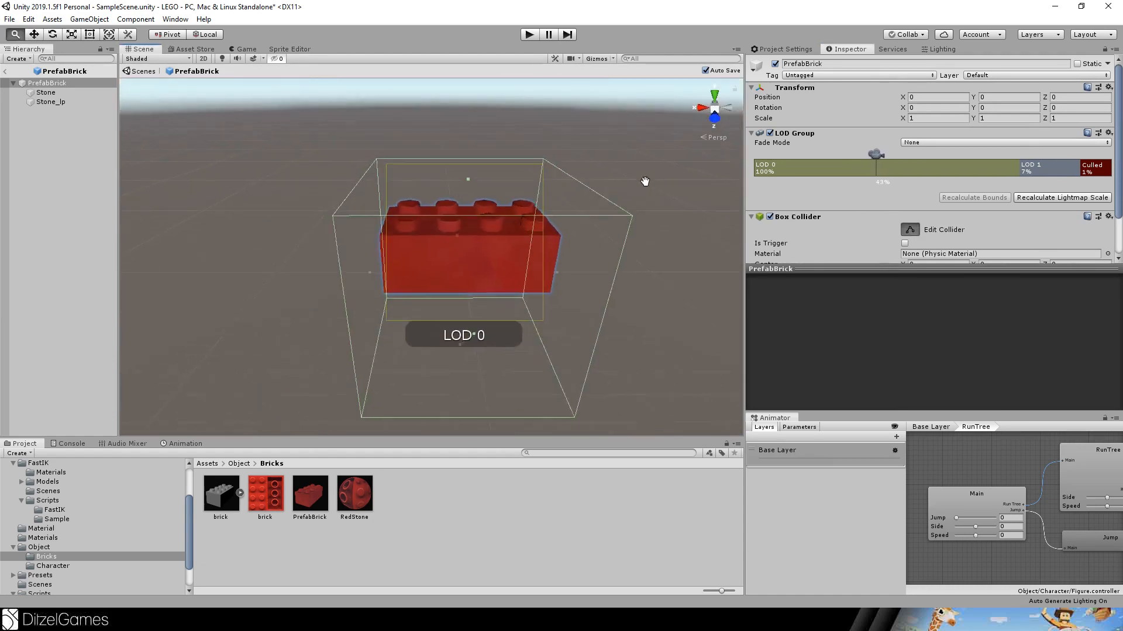
pyautogui.click(912, 183)
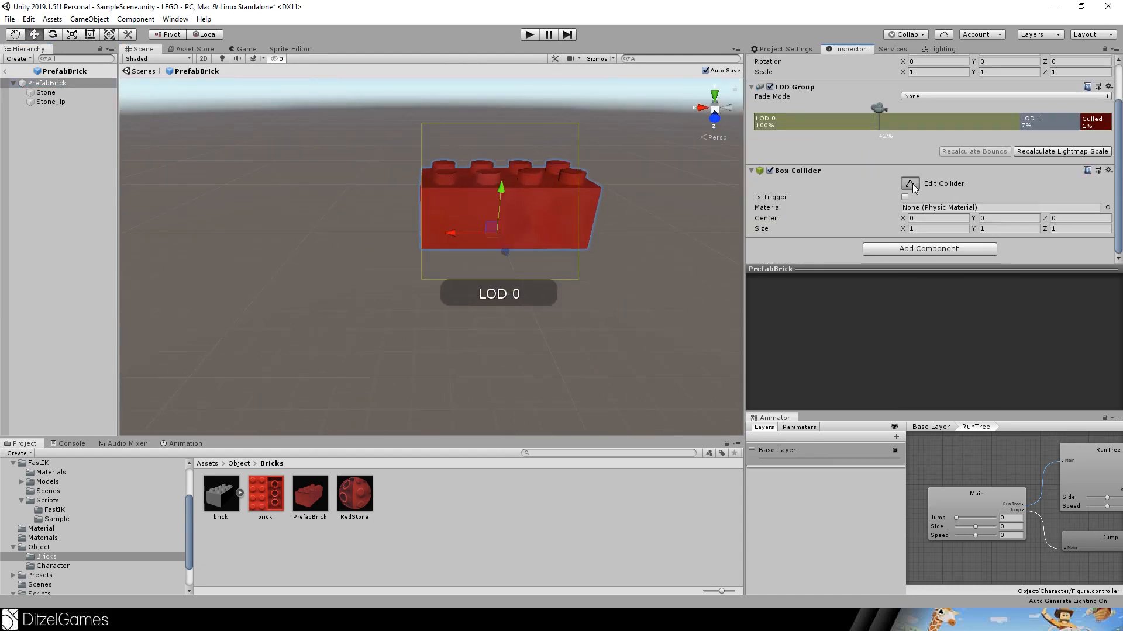
pyautogui.keyDown('alt'); pyautogui.moveTo(672, 235); pyautogui.dragTo(698, 145); pyautogui.keyUp('alt')
pyautogui.click(714, 116)
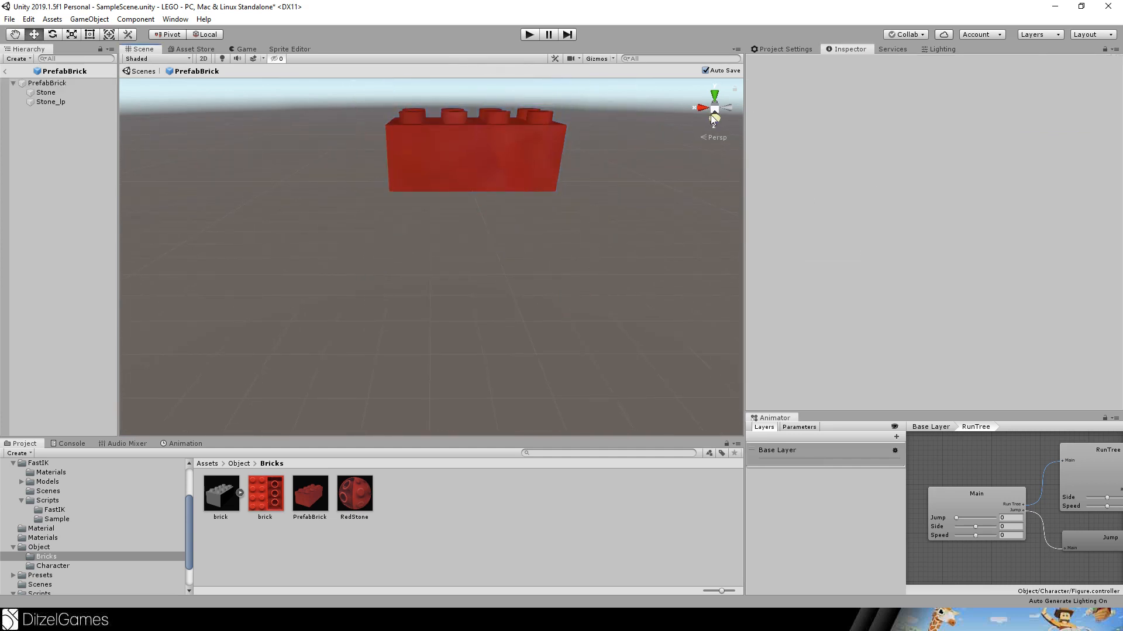
pyautogui.click(717, 135)
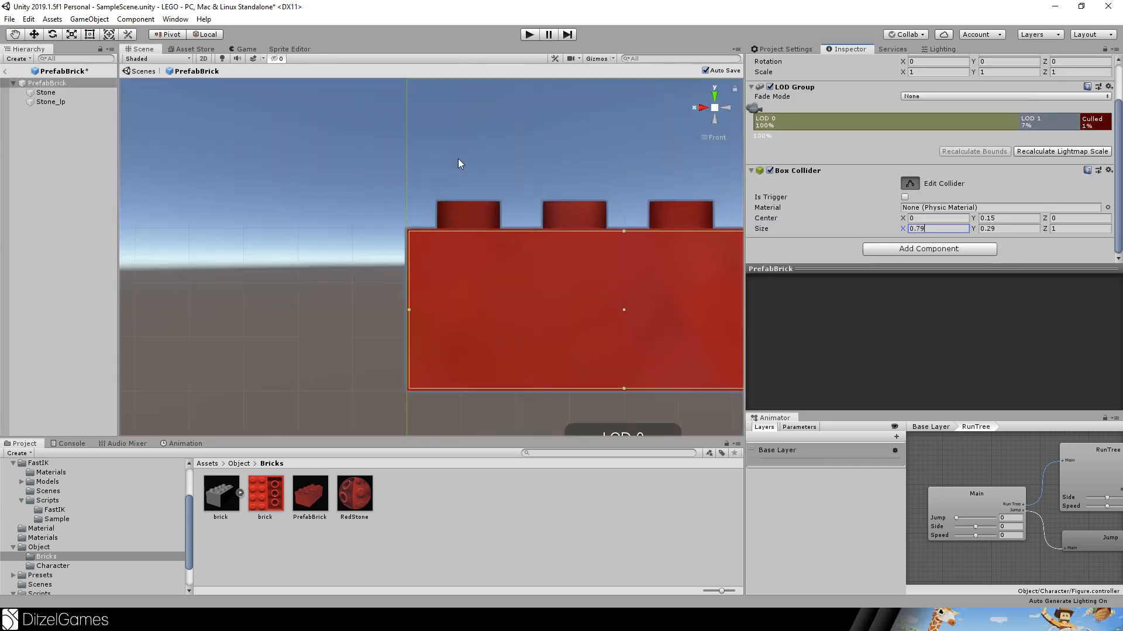
pyautogui.scroll(9, 433, 164)
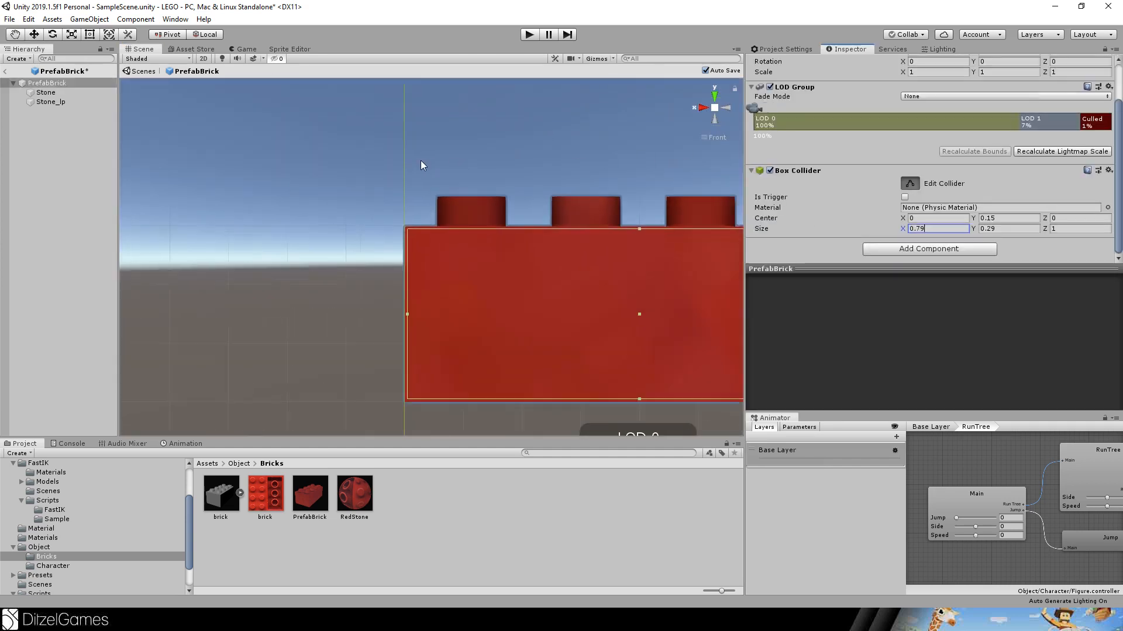
pyautogui.scroll(5, 363, 167)
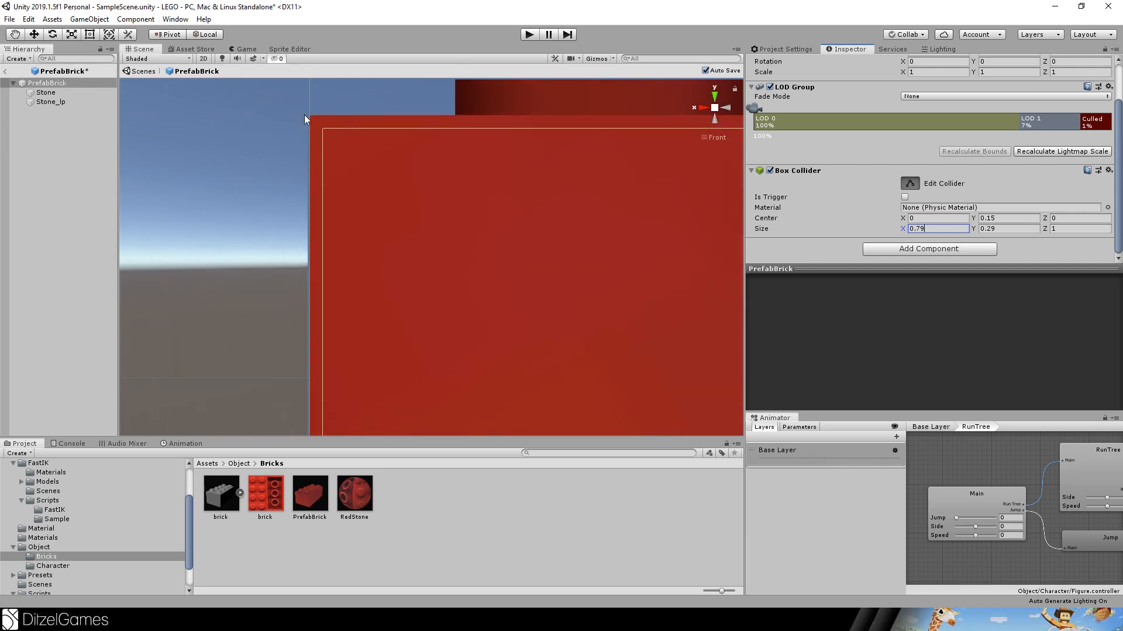
# Match the Box Collider's depth to the brick by setting its Z size to 0.399999.
pyautogui.keyDown('alt'); pyautogui.moveTo(337, 127); pyautogui.dragTo(367, 171); pyautogui.keyUp('alt')
pyautogui.scroll(-4, 367, 171)
pyautogui.moveTo(1044, 233); pyautogui.dragTo(1035, 234)
pyautogui.moveTo(1027, 229); pyautogui.dragTo(1028, 229)
pyautogui.keyDown('alt'); pyautogui.moveTo(674, 195); pyautogui.dragTo(650, 149); pyautogui.keyUp('alt')
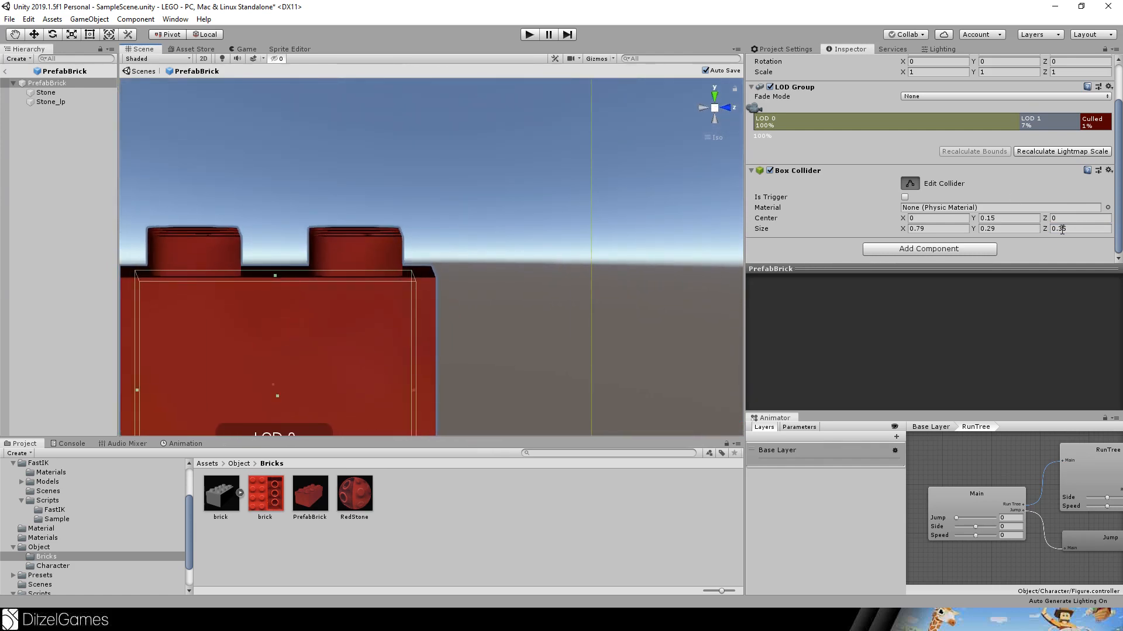
pyautogui.keyDown('alt'); pyautogui.moveTo(587, 227); pyautogui.dragTo(614, 231); pyautogui.keyUp('alt')
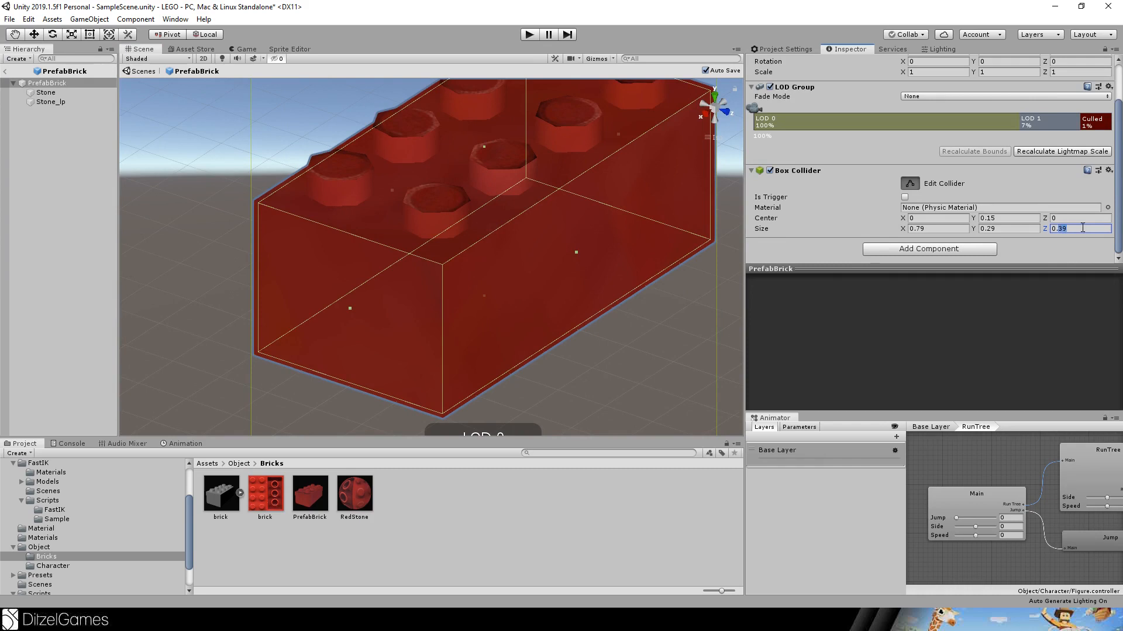
pyautogui.write('0.39999')
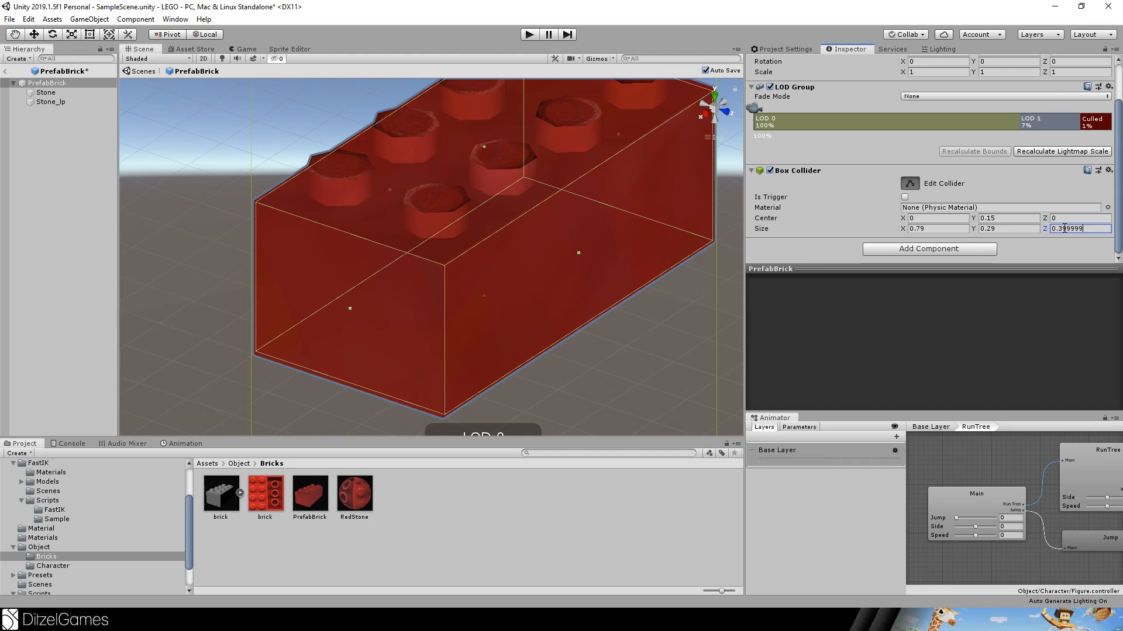
pyautogui.write('9')
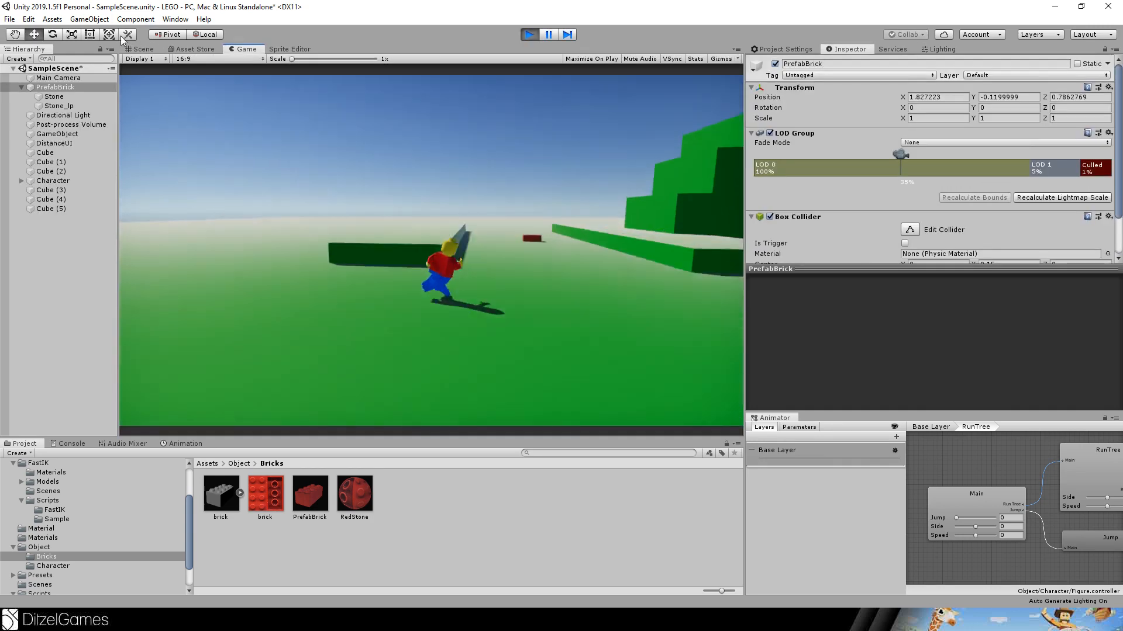
# Playtest the scene by running the character up to the brick and jumping over it.
pyautogui.press('w')
pyautogui.press('space')
pyautogui.press('space')
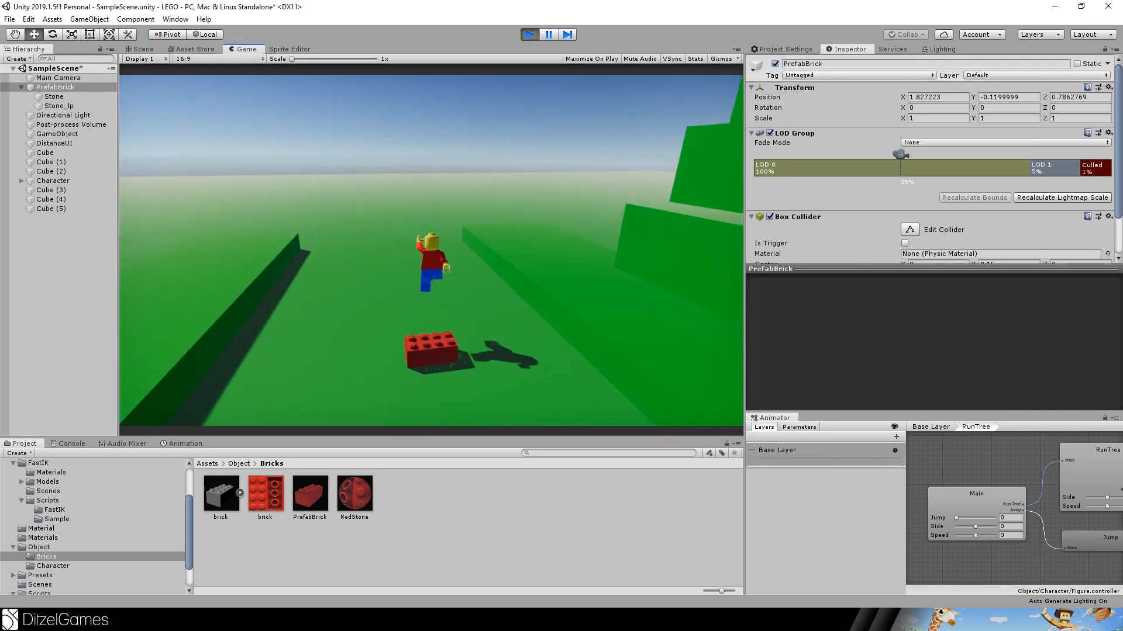
pyautogui.press('space')
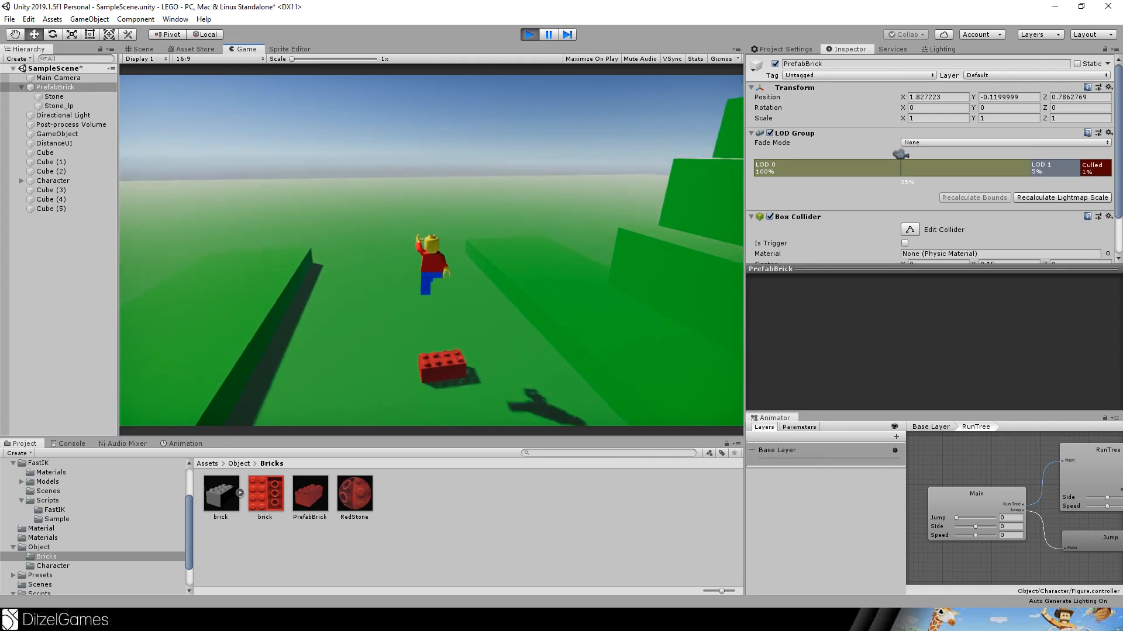
# Move the character repeatedly toward and away from the brick to examine its LOD switching at a distance.
pyautogui.press('s')
pyautogui.press('w')
pyautogui.press('s')
pyautogui.press('w')
pyautogui.press('s')
pyautogui.press('w')
pyautogui.press('s')
pyautogui.press('w')
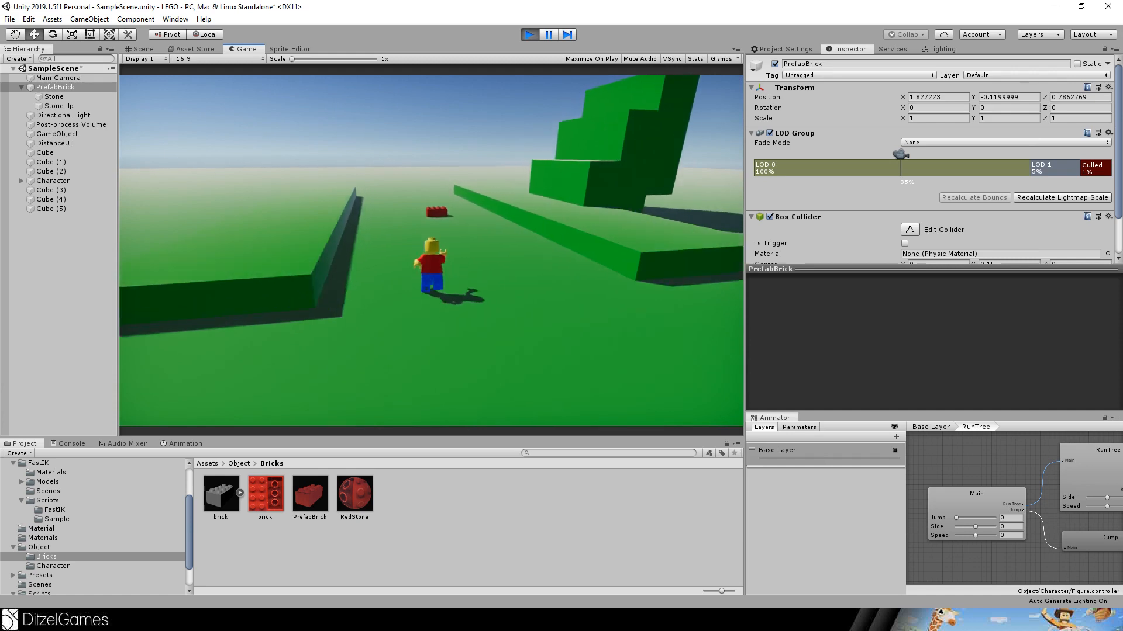
pyautogui.press('s')
pyautogui.press('w')
pyautogui.press('s')
pyautogui.press('w')
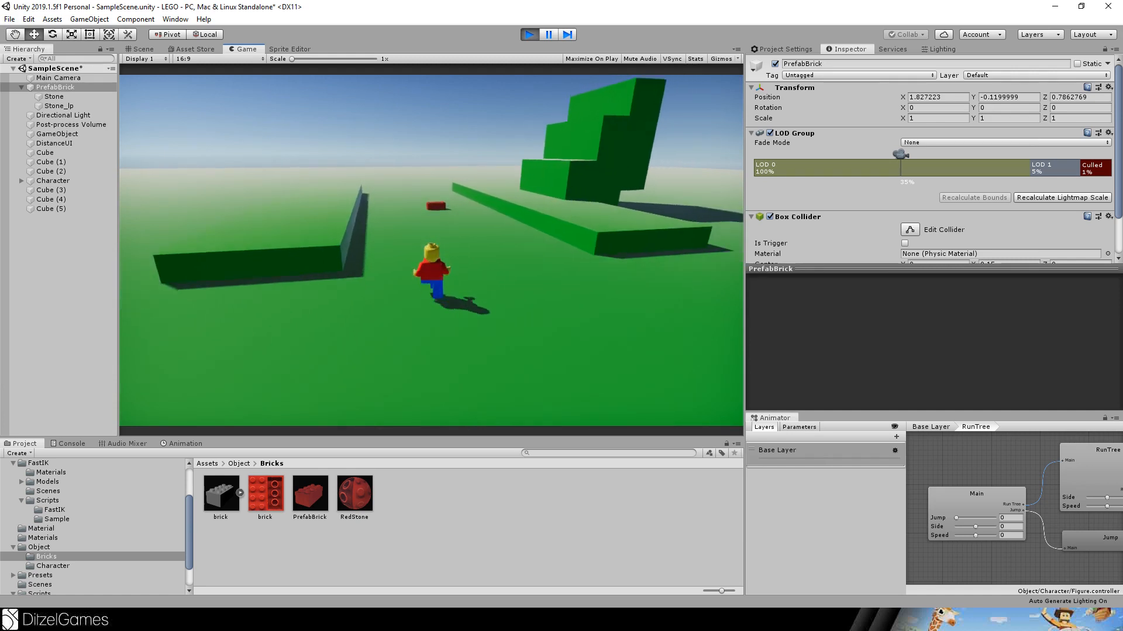
pyautogui.press('s')
pyautogui.press('w')
pyautogui.press('s')
pyautogui.press('w')
pyautogui.press('s')
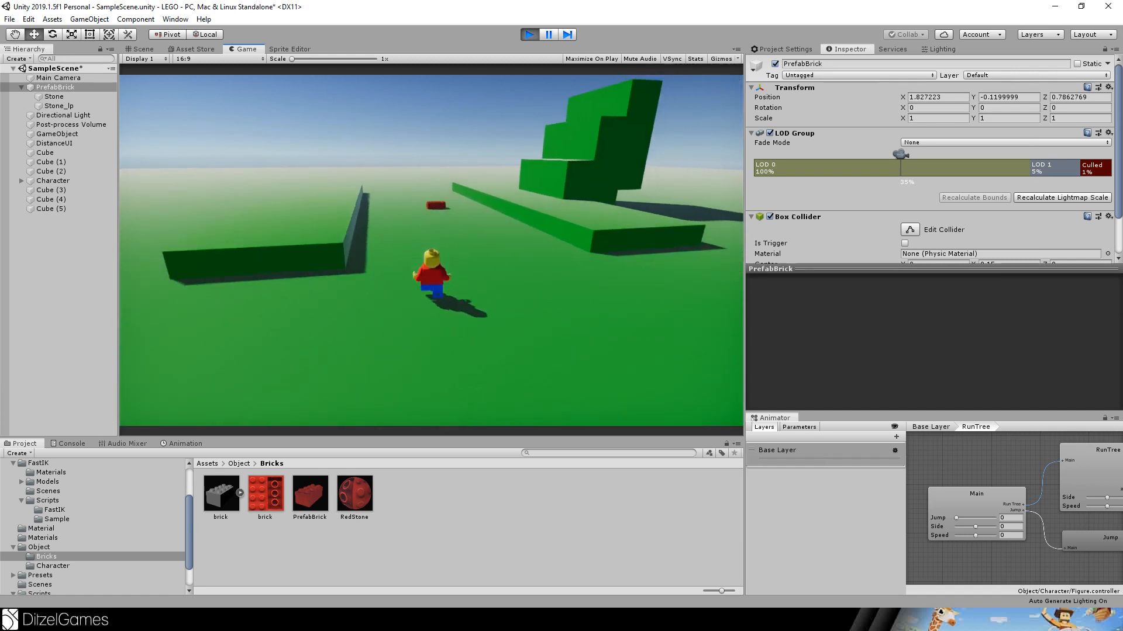
pyautogui.press('w')
pyautogui.press('s')
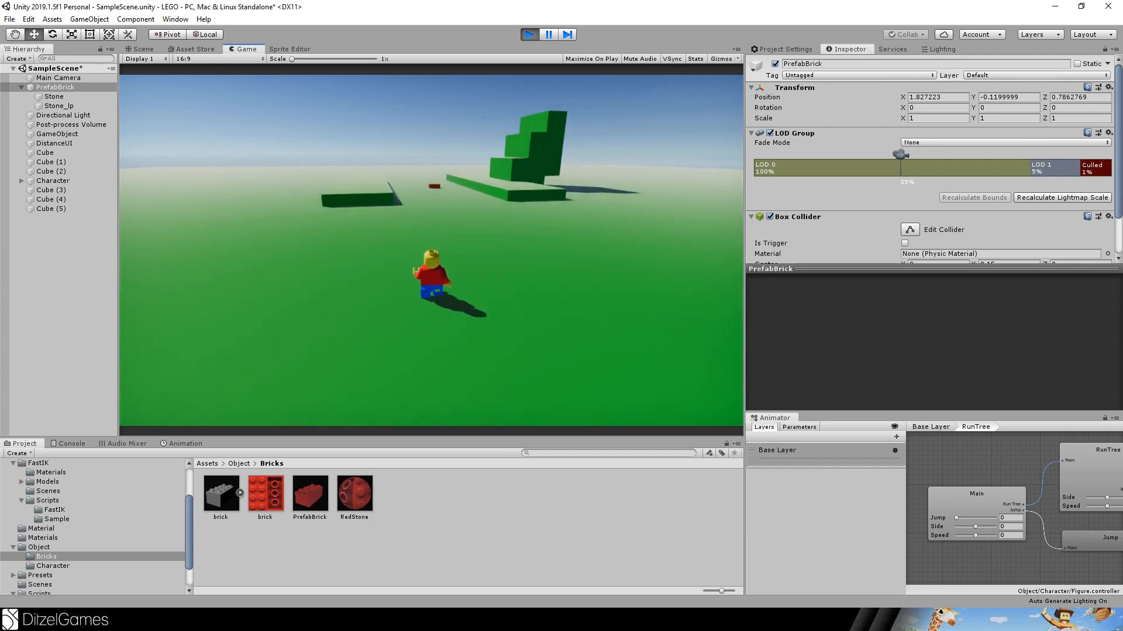
pyautogui.press('w')
pyautogui.press('space')
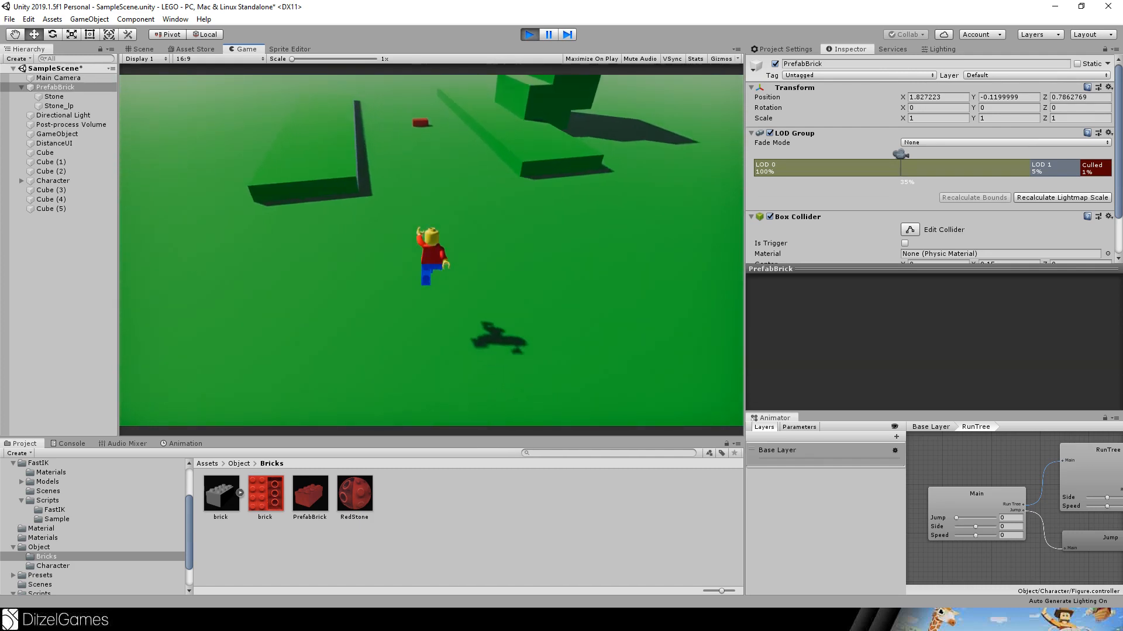
pyautogui.press('s')
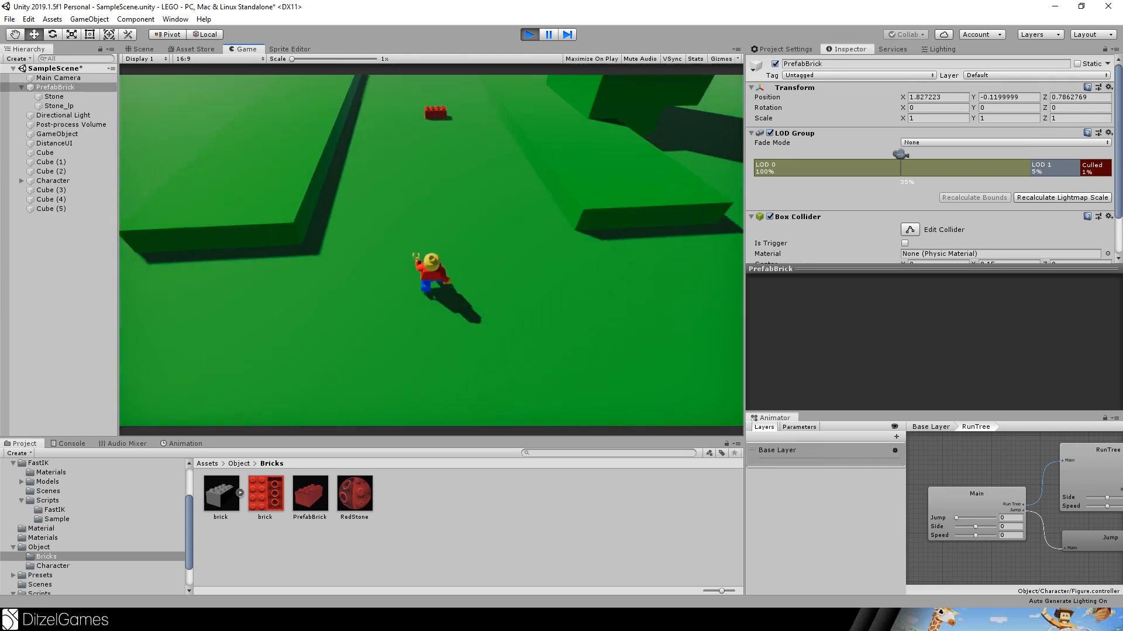
pyautogui.press('w')
pyautogui.press('s')
pyautogui.press('w')
pyautogui.press('s')
pyautogui.press('w')
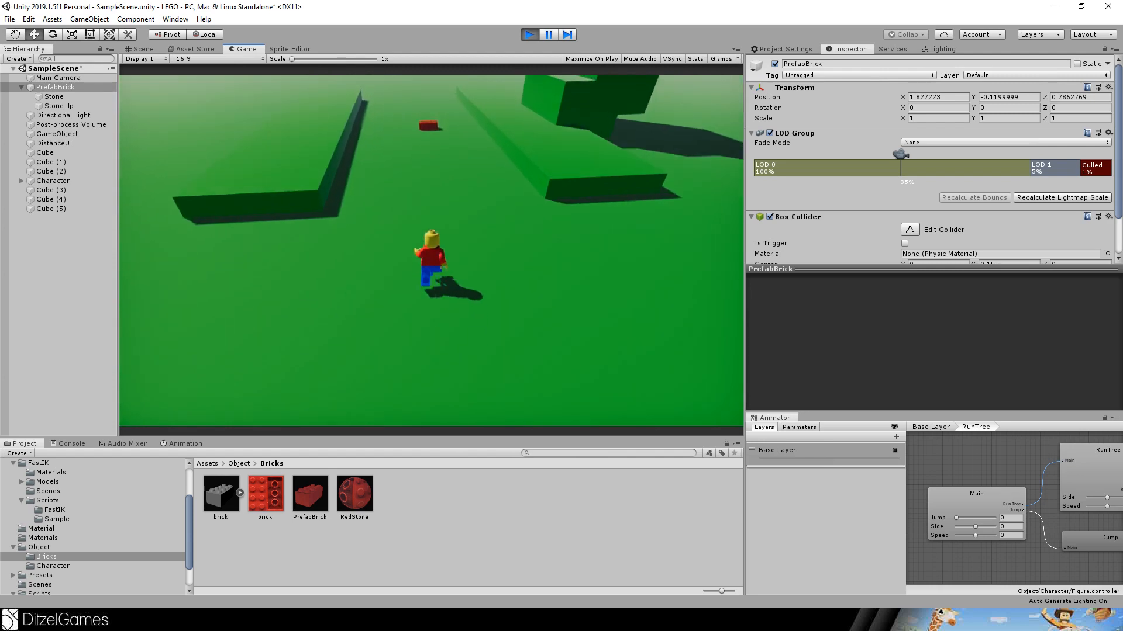
# Jump the character around the brick to examine it up close from several angles.
pyautogui.press('space')
pyautogui.press('space')
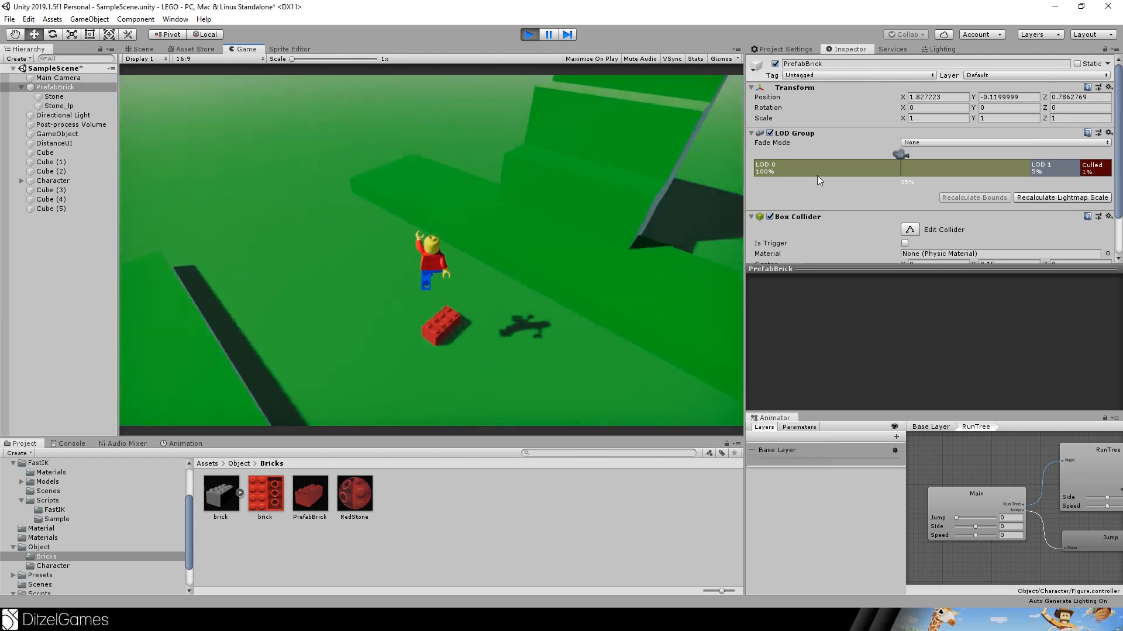
pyautogui.press('w')
pyautogui.press('space')
pyautogui.press('s')
pyautogui.press('space')
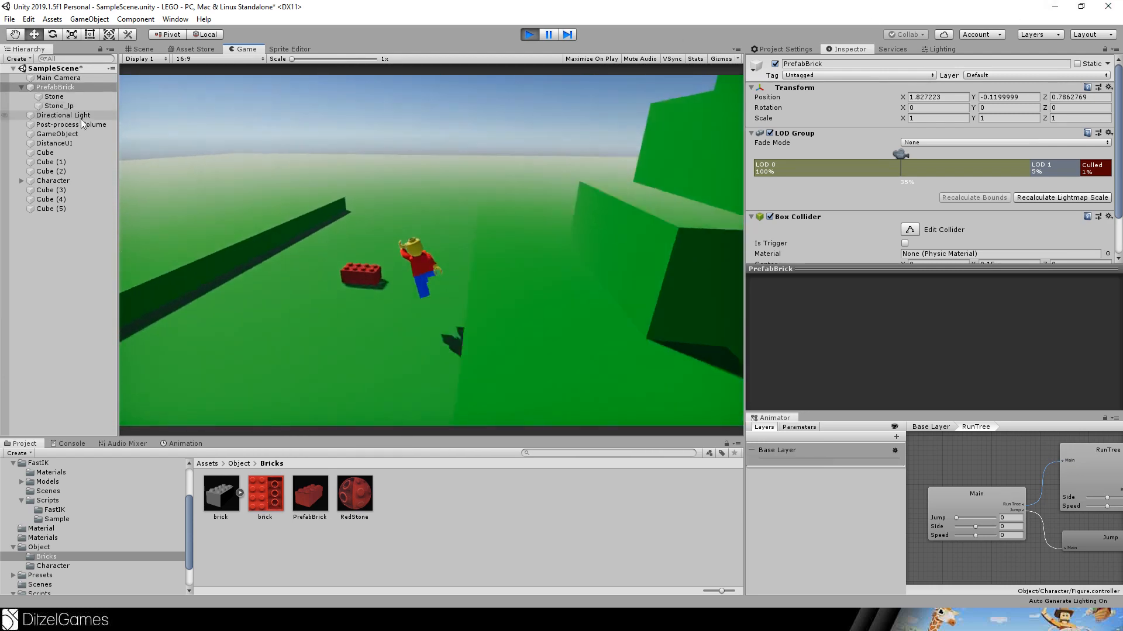
pyautogui.press('w')
pyautogui.press('s')
pyautogui.press('space')
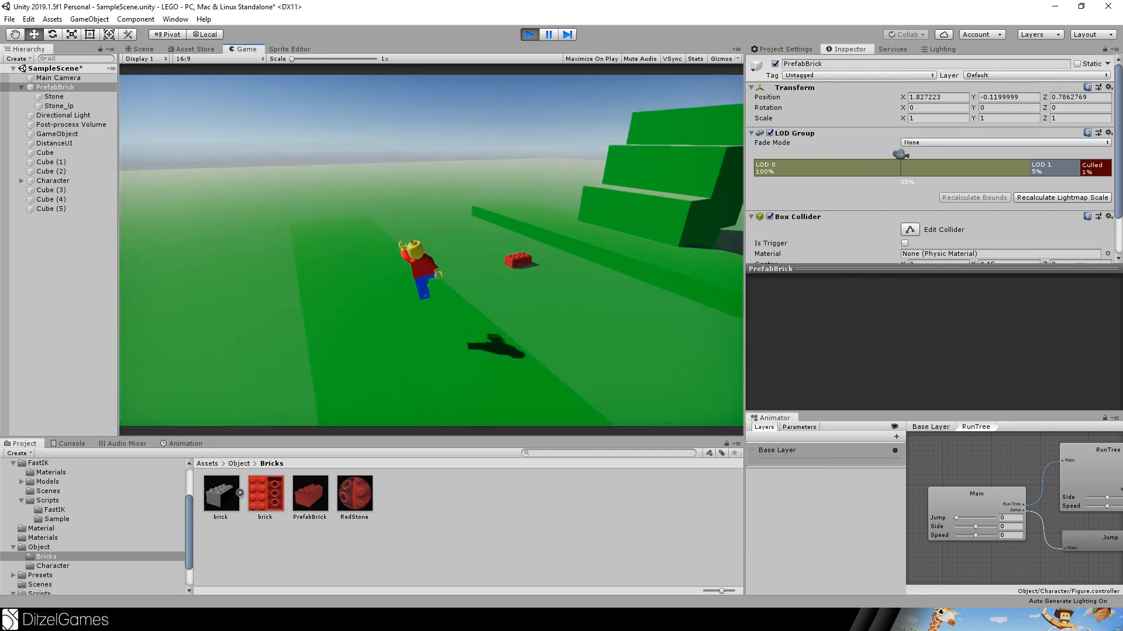
# Walk the character around to the brick's opposite side and examine it from near and far.
pyautogui.press('d')
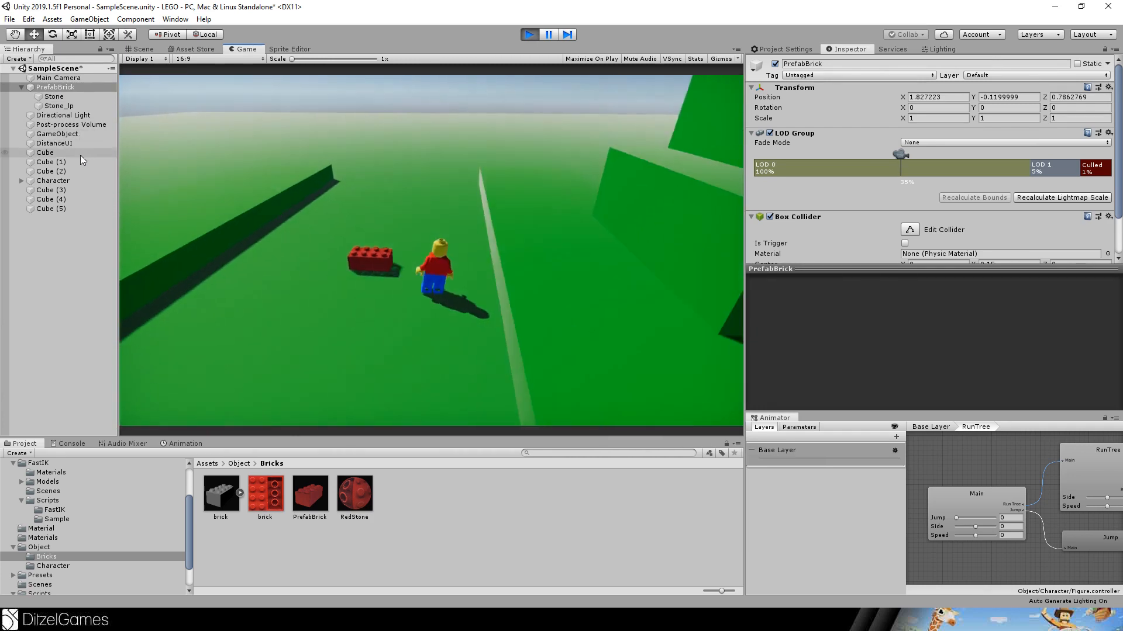
pyautogui.press('a')
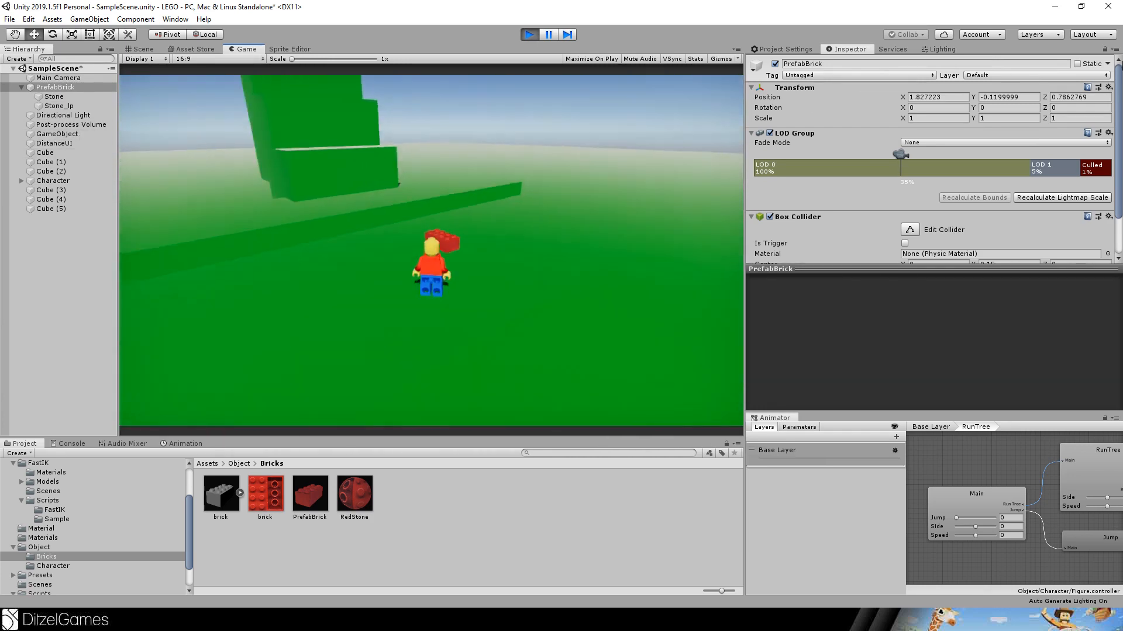
pyautogui.press('s')
pyautogui.press('w')
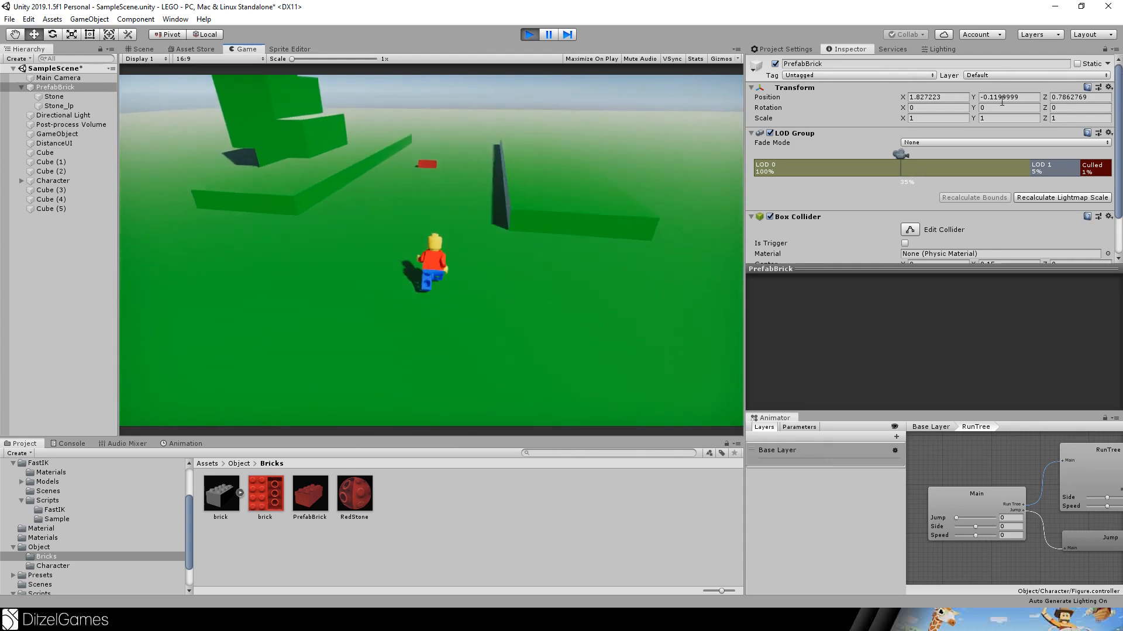
pyautogui.press('s')
pyautogui.press('space')
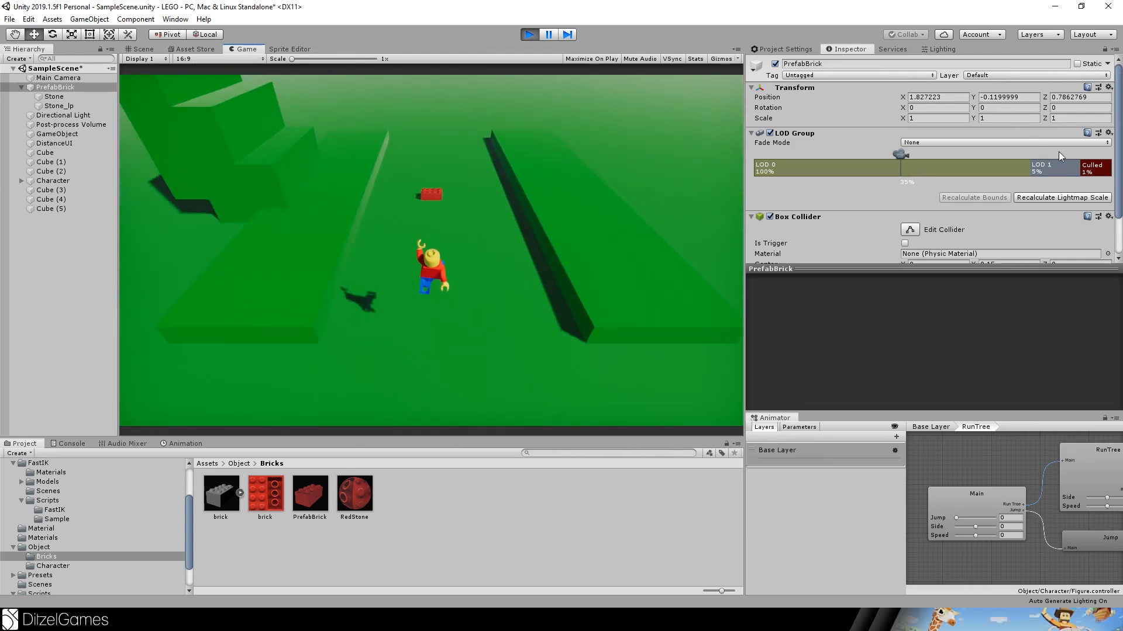